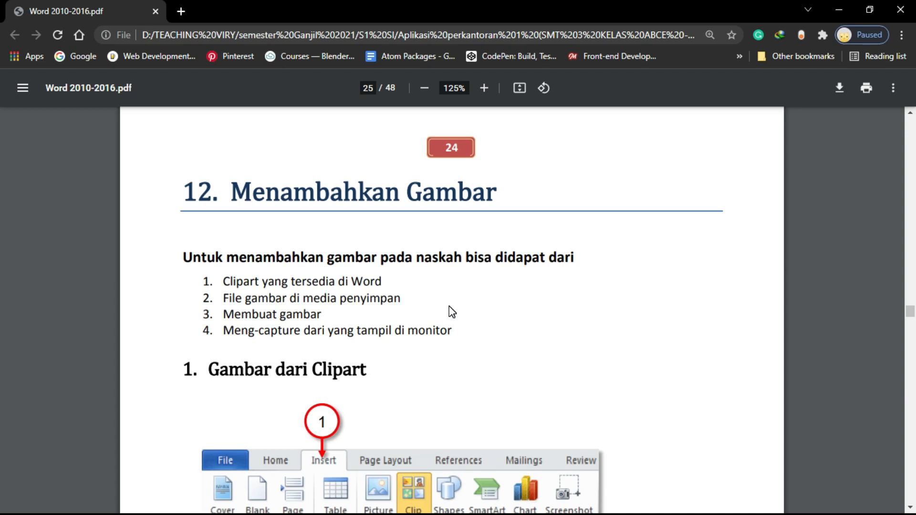
# Read the opening of chapter 12, "Menambahkan Gambar", covering the picture sources and the section on inserting clip art
pyautogui.scroll(-3, 557, 293)
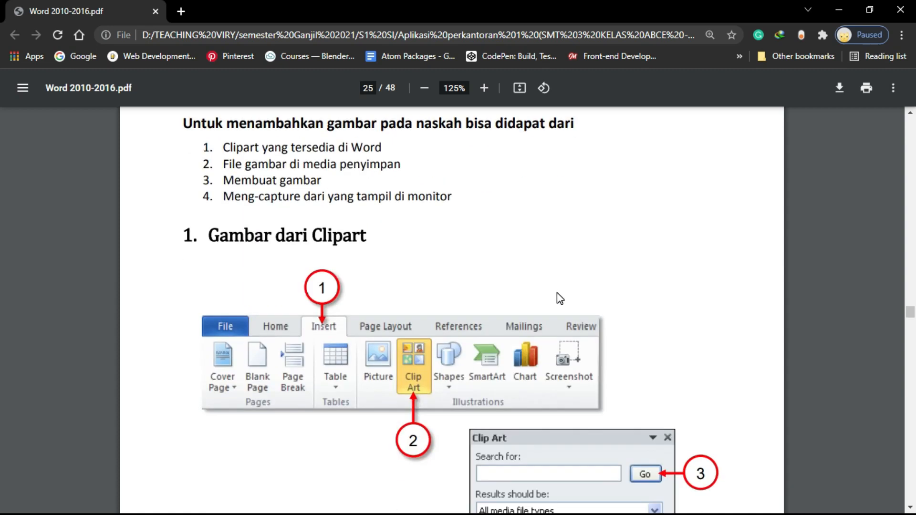
pyautogui.scroll(3, 557, 293)
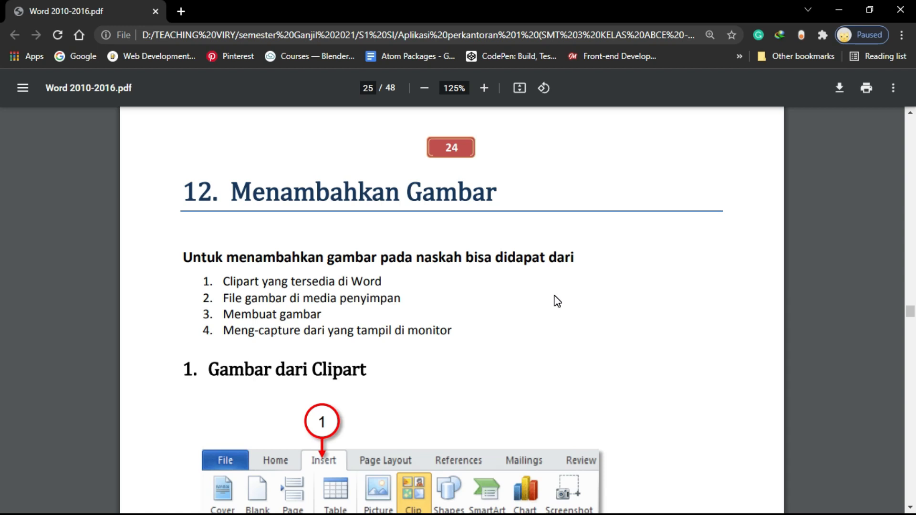
pyautogui.moveTo(247, 192); pyautogui.dragTo(522, 195)
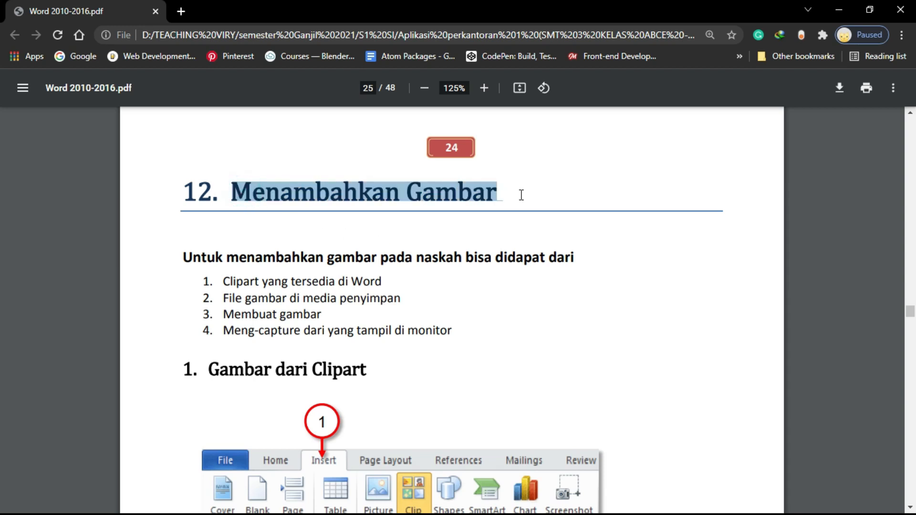
pyautogui.click(501, 208)
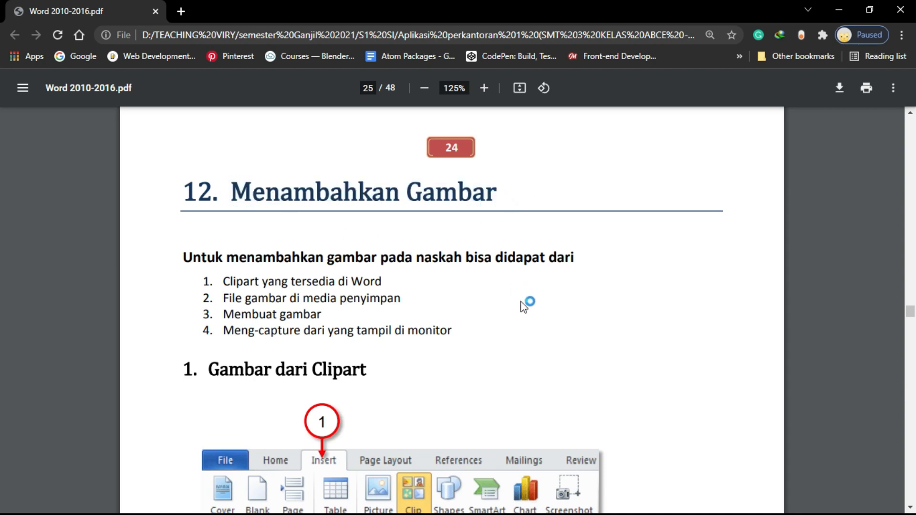
pyautogui.scroll(-4, 525, 310)
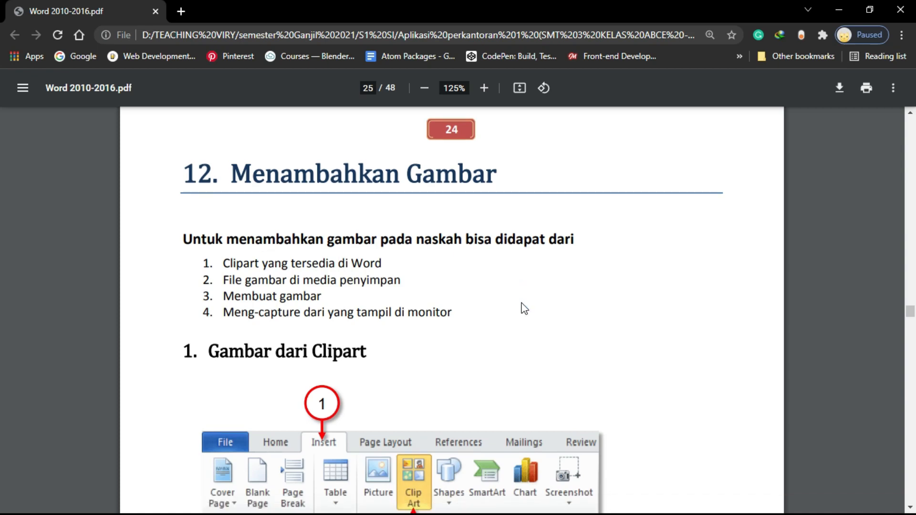
pyautogui.scroll(4, 525, 315)
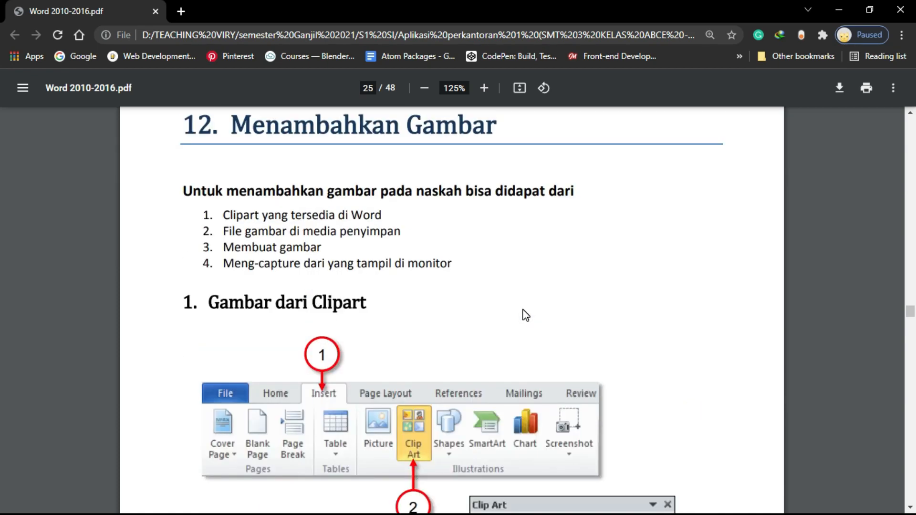
pyautogui.scroll(-1, 525, 315)
pyautogui.moveTo(228, 128); pyautogui.dragTo(502, 137)
pyautogui.click(508, 218)
pyautogui.scroll(-2, 451, 321)
pyautogui.scroll(-5, 462, 340)
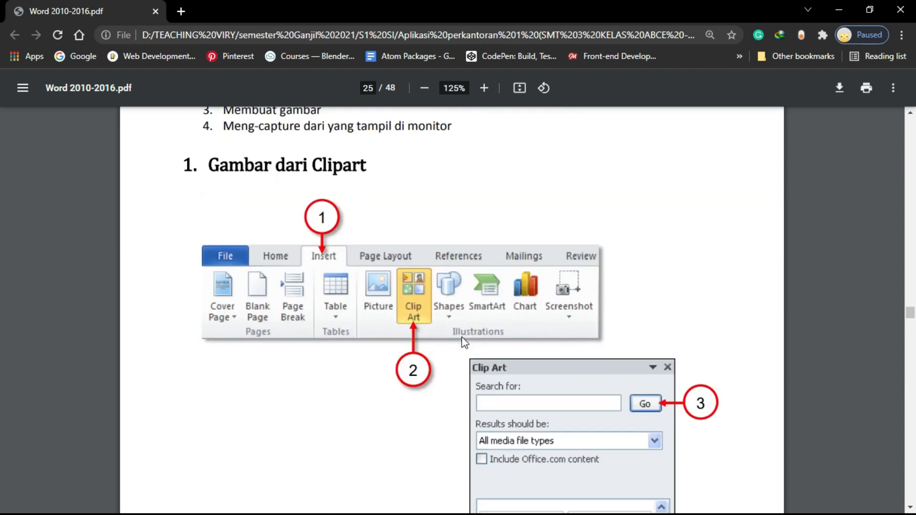
pyautogui.scroll(8, 462, 340)
pyautogui.scroll(-3, 463, 340)
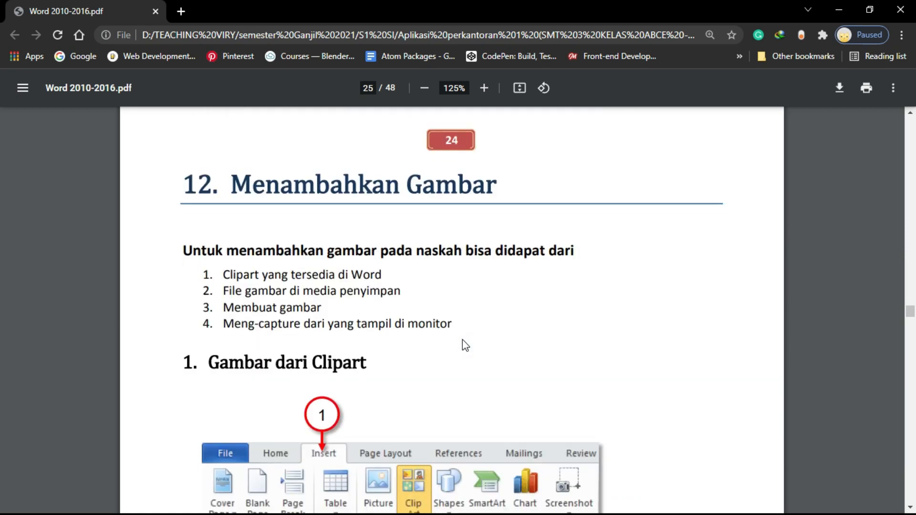
pyautogui.scroll(2, 463, 340)
pyautogui.scroll(1, 408, 250)
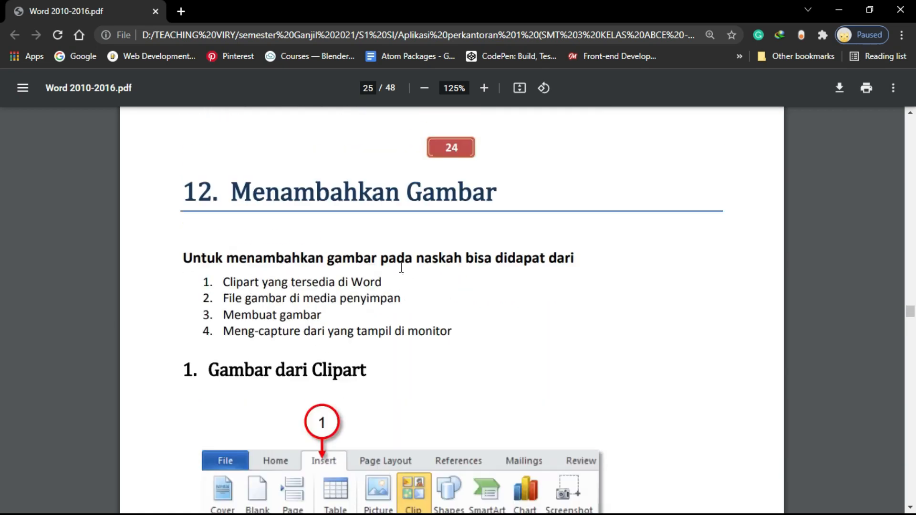
pyautogui.scroll(-1, 430, 307)
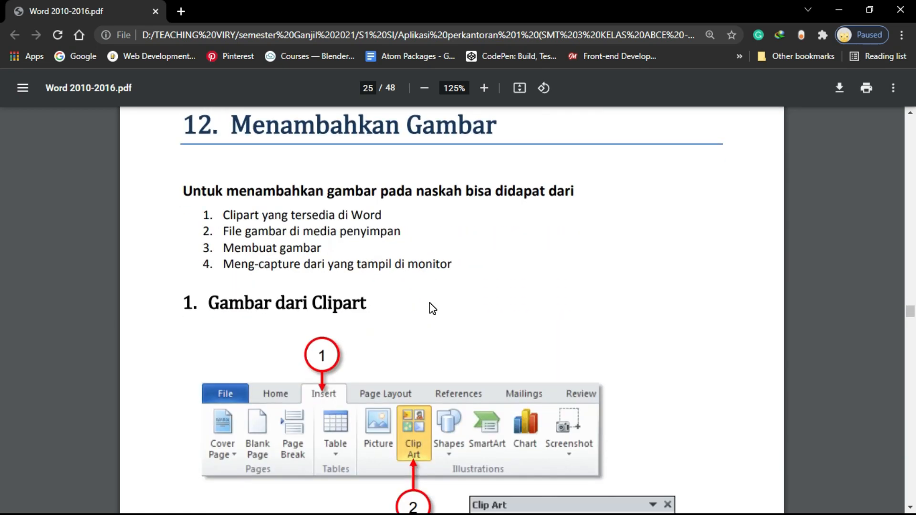
pyautogui.scroll(1, 429, 303)
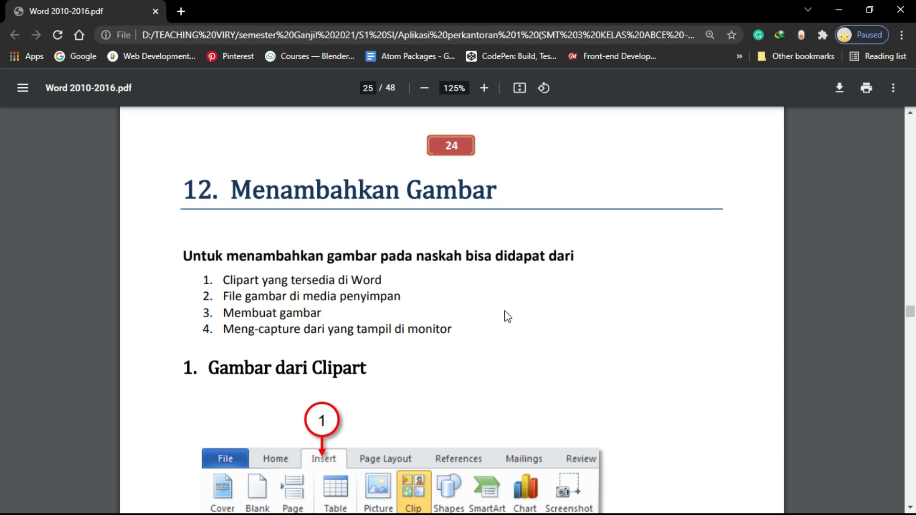
pyautogui.scroll(-3, 520, 318)
pyautogui.scroll(3, 537, 322)
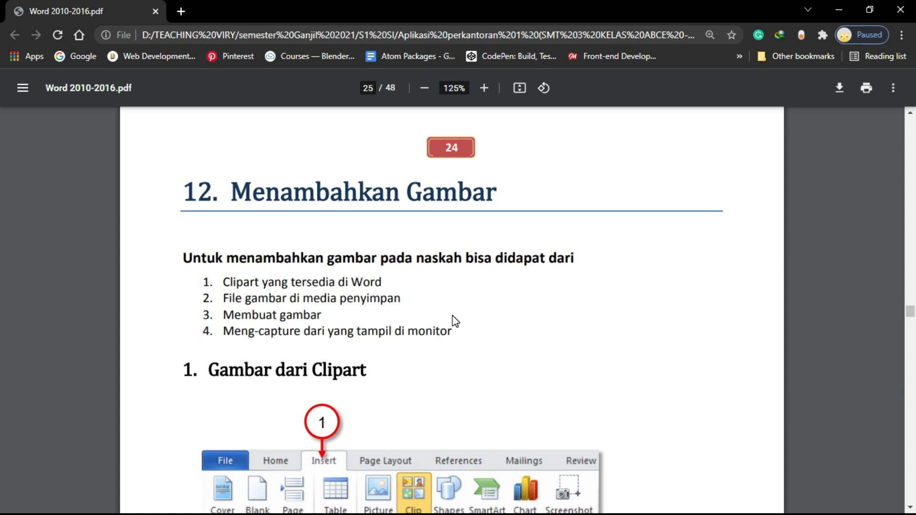
pyautogui.scroll(-3, 442, 317)
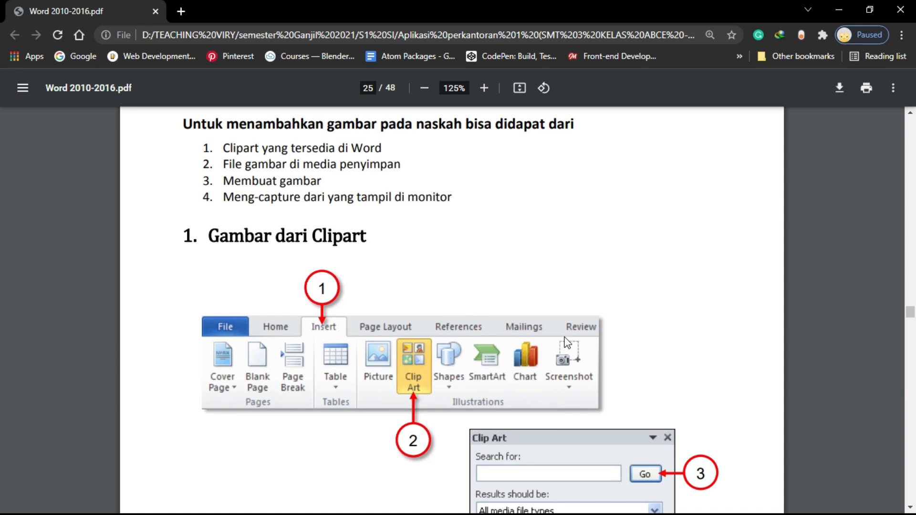
pyautogui.scroll(-3, 563, 339)
pyautogui.scroll(6, 563, 339)
pyautogui.scroll(-1, 562, 344)
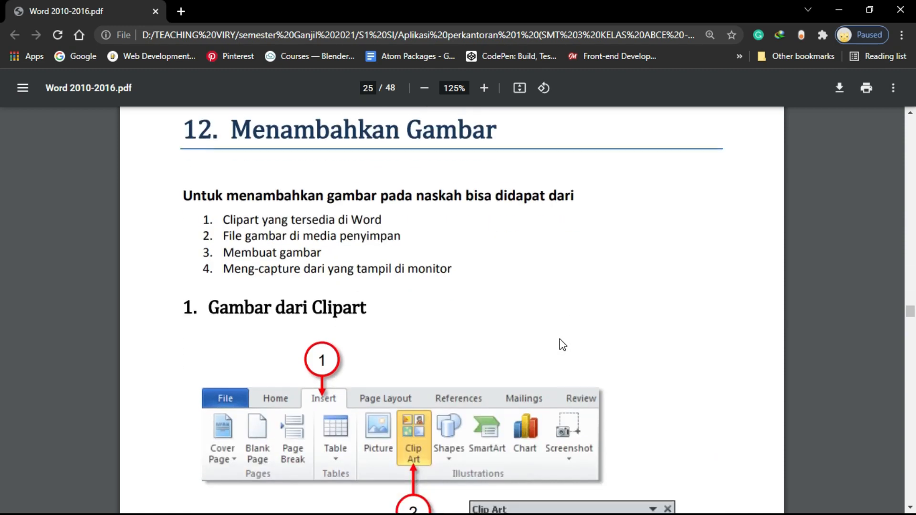
pyautogui.scroll(1, 562, 343)
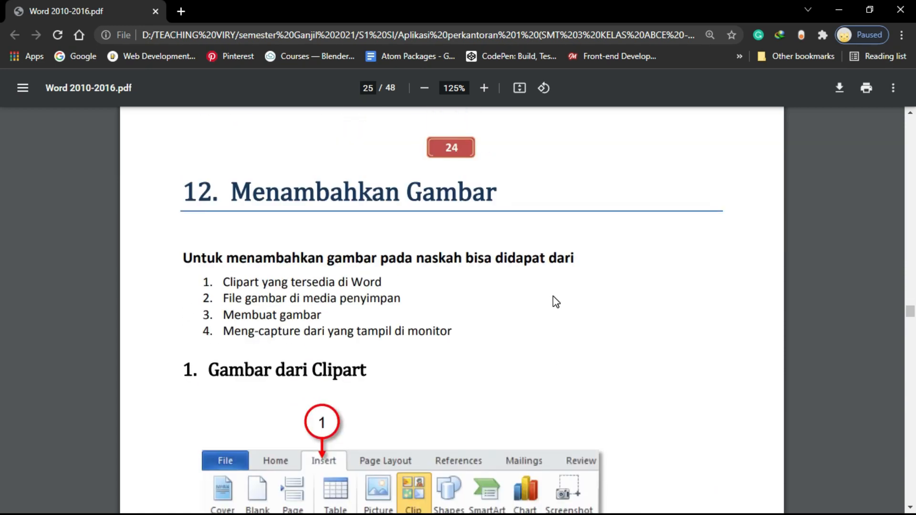
pyautogui.scroll(-2, 548, 293)
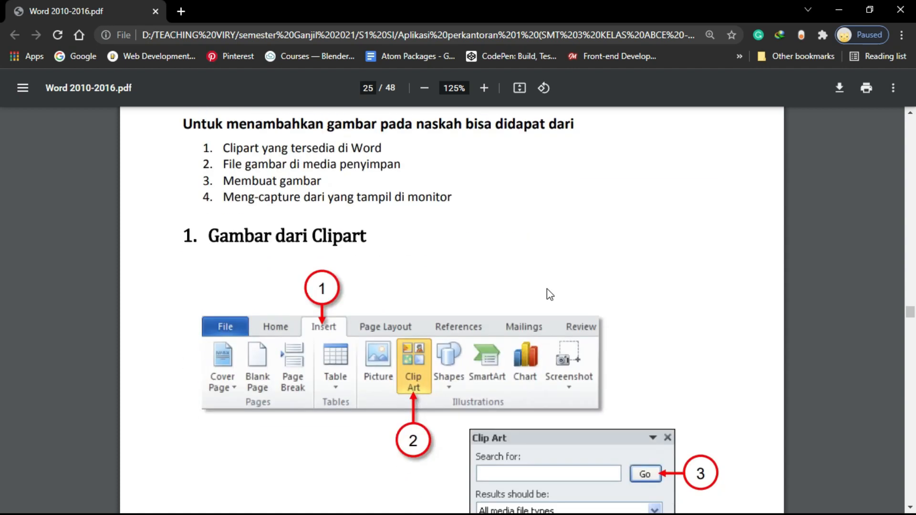
pyautogui.scroll(2, 548, 292)
pyautogui.scroll(-2, 548, 294)
pyautogui.scroll(1, 546, 299)
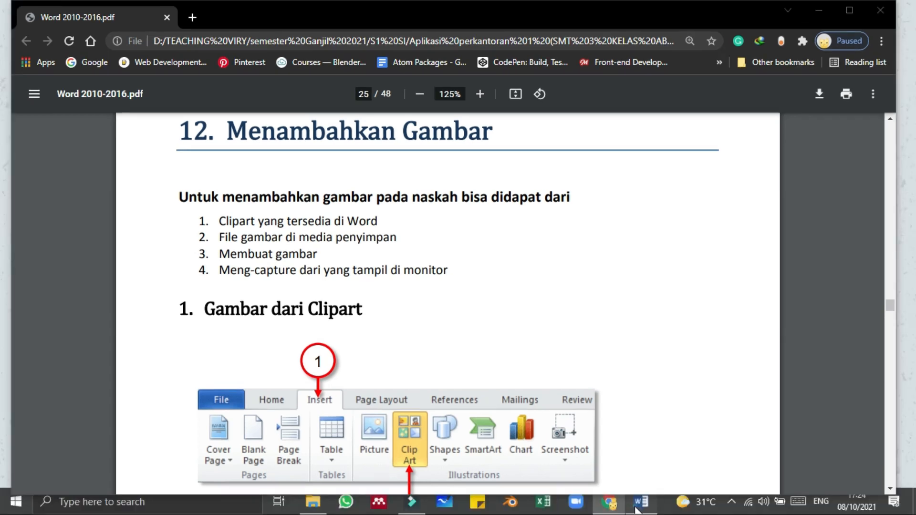
# Switch to the blank Word document, maximize its window and place the cursor on the first line
pyautogui.click(641, 502)
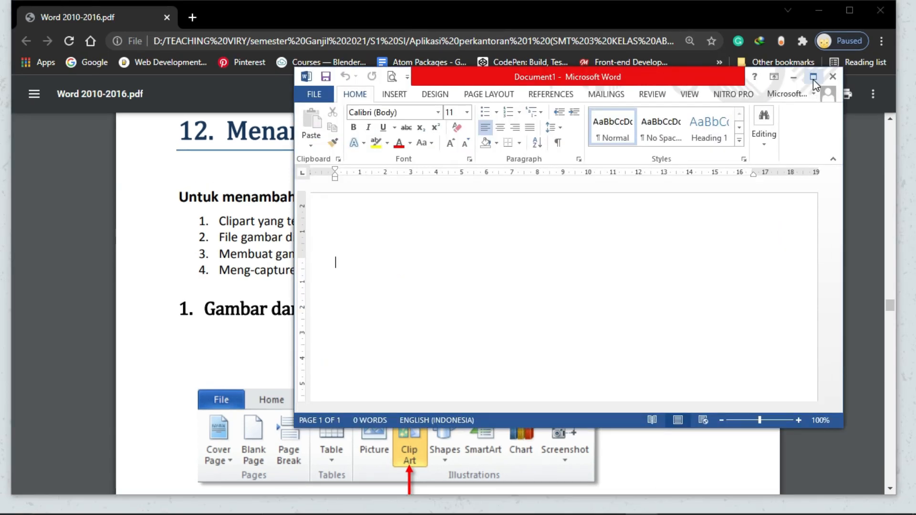
pyautogui.click(813, 76)
pyautogui.click(315, 193)
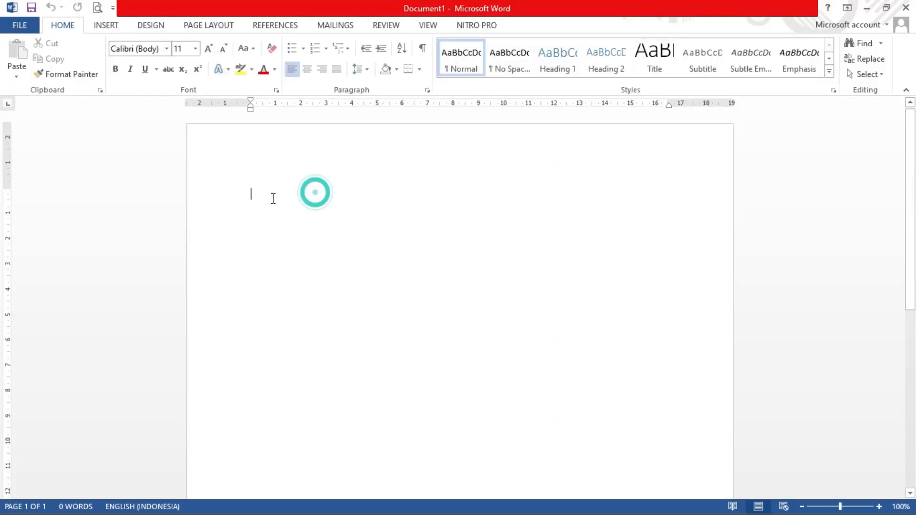
pyautogui.click(265, 200)
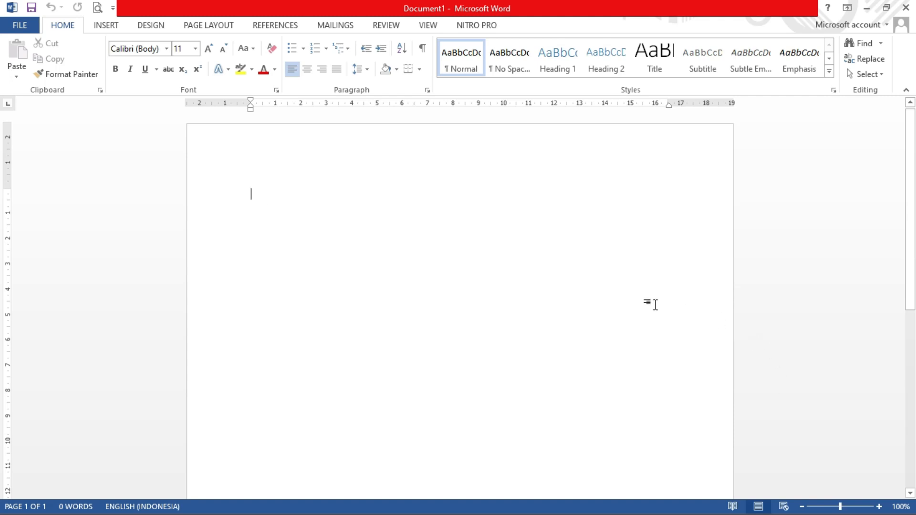
pyautogui.click(277, 203)
pyautogui.scroll(-1, 344, 296)
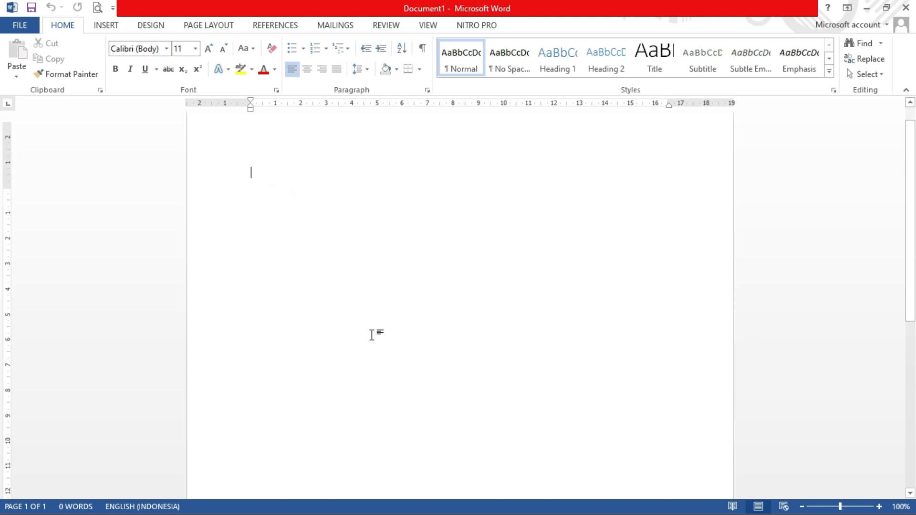
pyautogui.scroll(1, 293, 217)
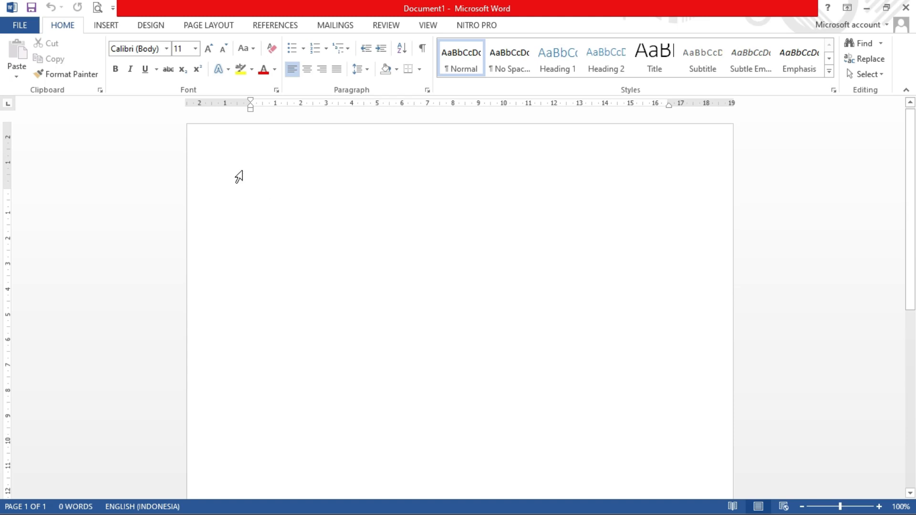
# Paste the copied Piglet clip art picture at the start of the blank document
pyautogui.click(107, 24)
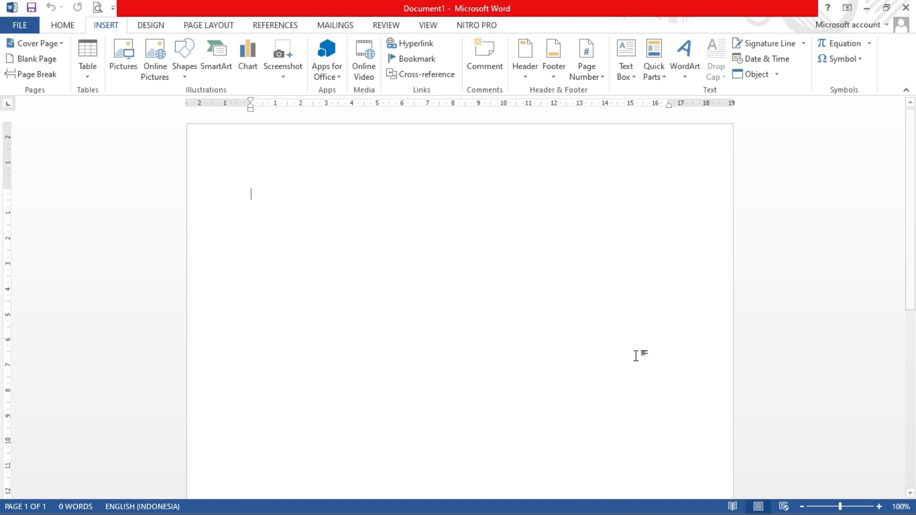
pyautogui.click(270, 191)
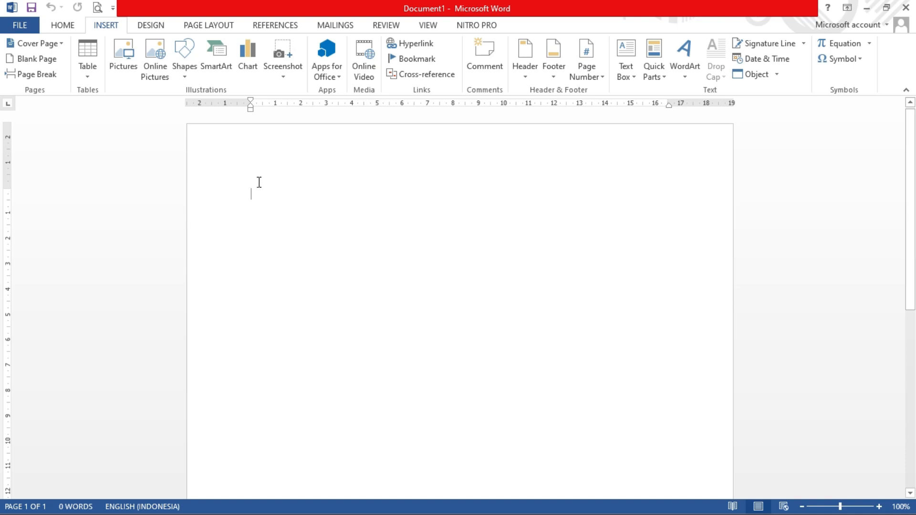
pyautogui.hotkey('ctrl', 'v')
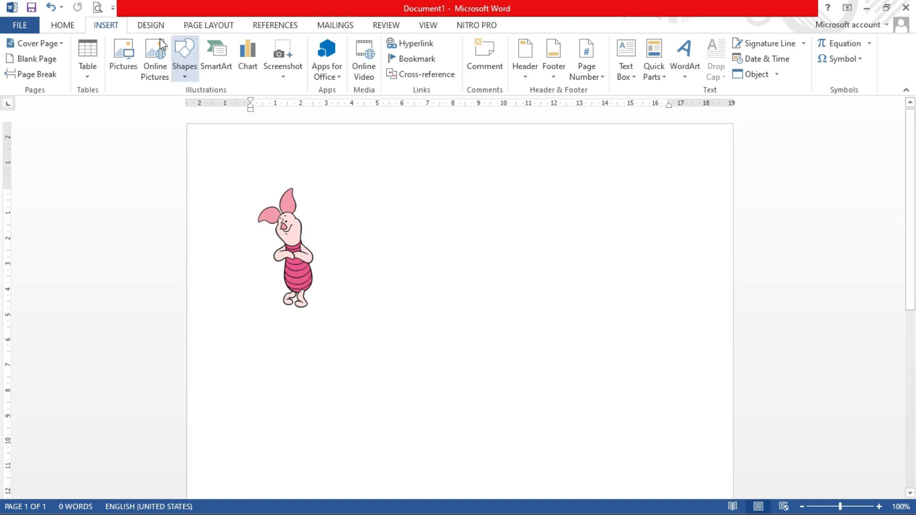
pyautogui.click(67, 25)
pyautogui.click(98, 26)
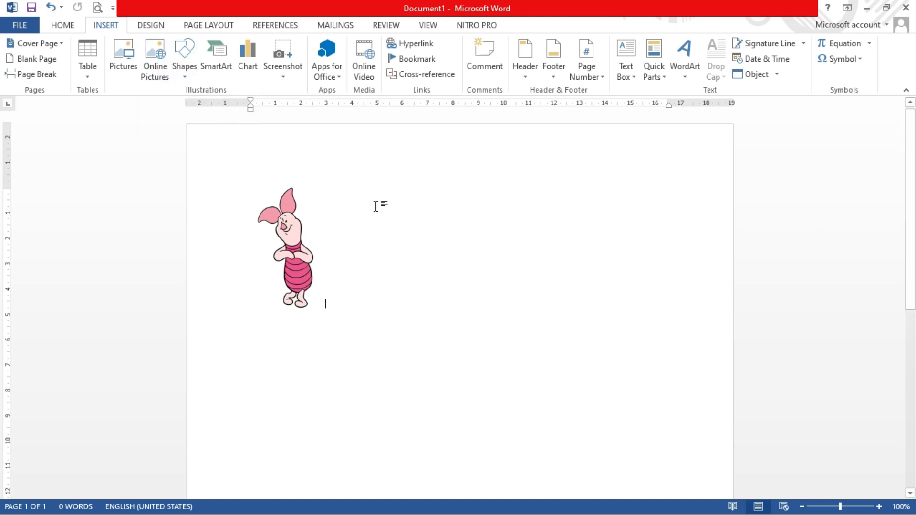
pyautogui.scroll(-5, 409, 262)
pyautogui.scroll(4, 334, 249)
pyautogui.click(311, 240)
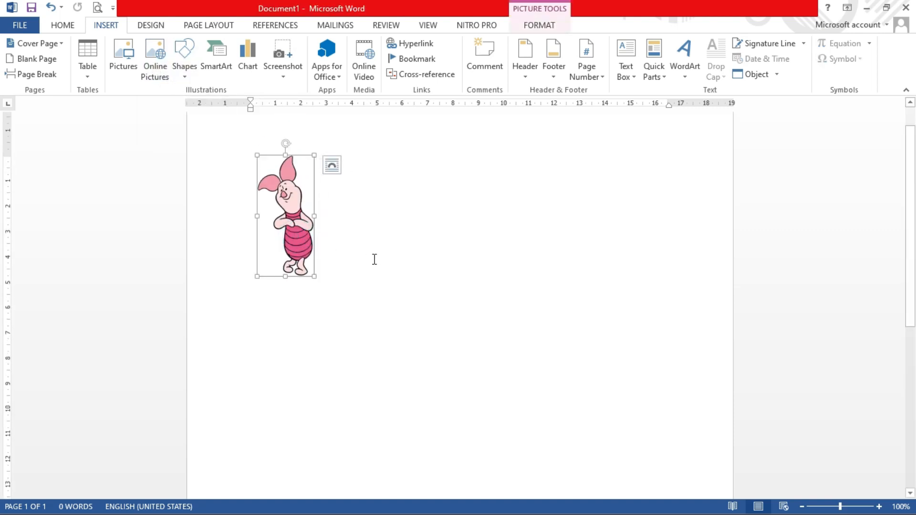
pyautogui.scroll(1, 375, 259)
pyautogui.click(338, 272)
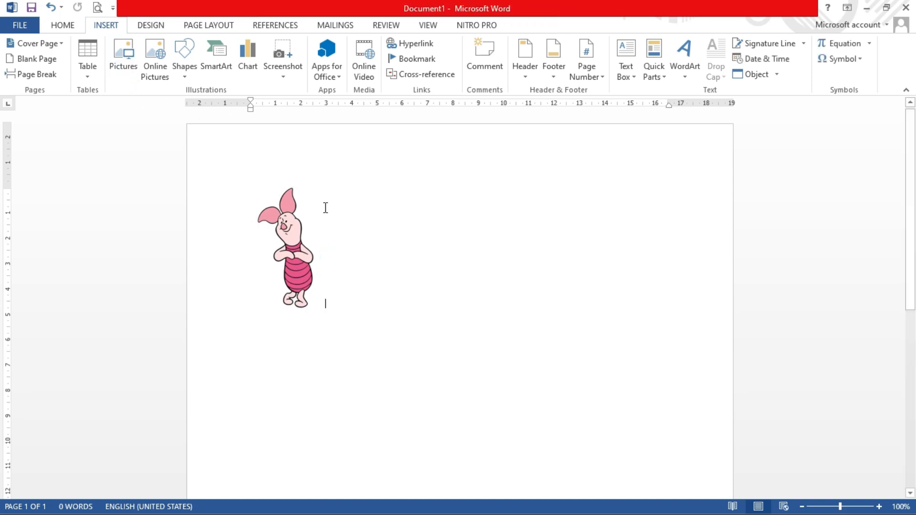
pyautogui.click(303, 249)
pyautogui.click(350, 273)
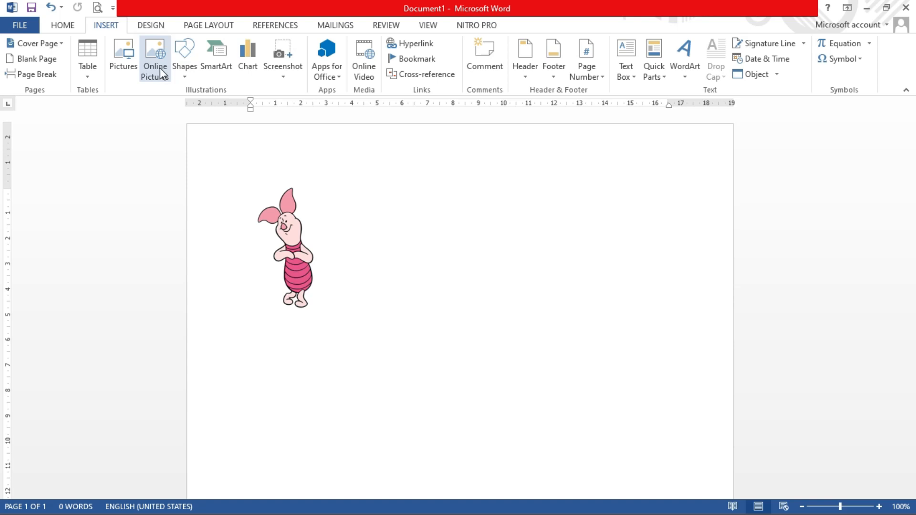
pyautogui.click(70, 22)
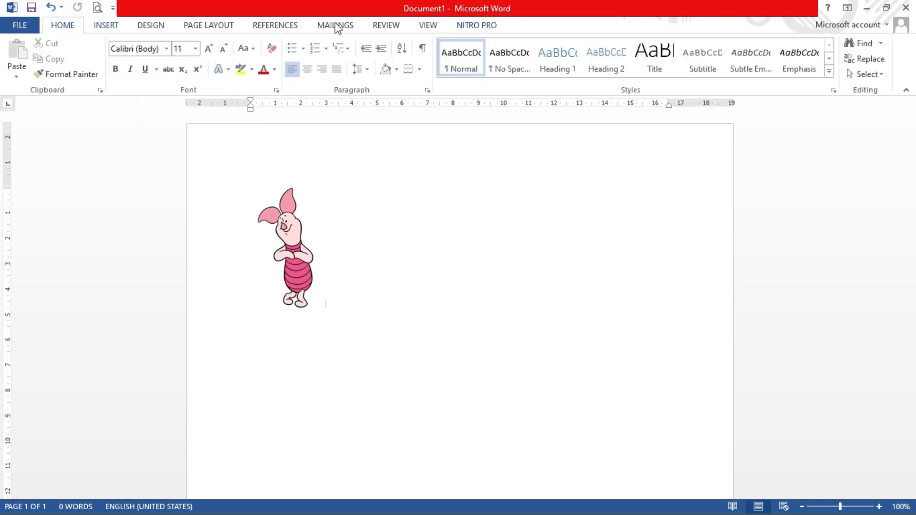
# Start inserting an online picture and search Bing Image Search for "clip art"
pyautogui.click(108, 28)
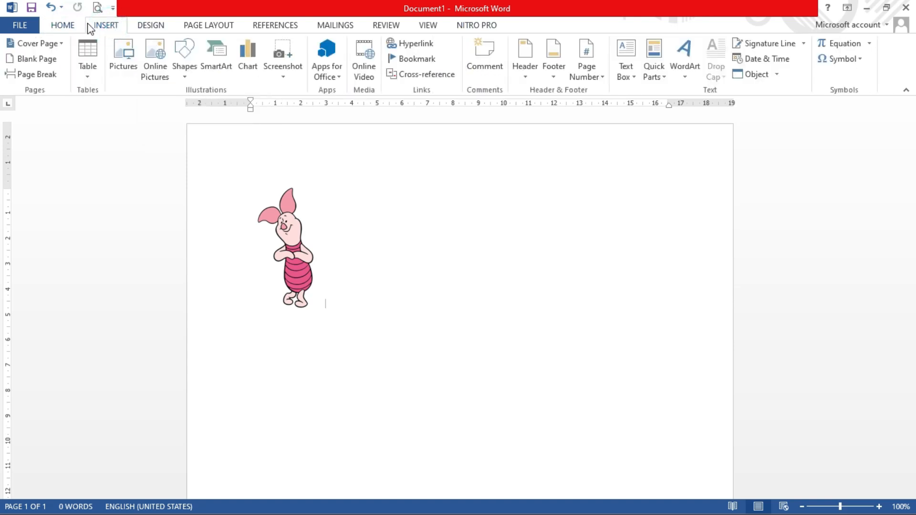
pyautogui.click(157, 58)
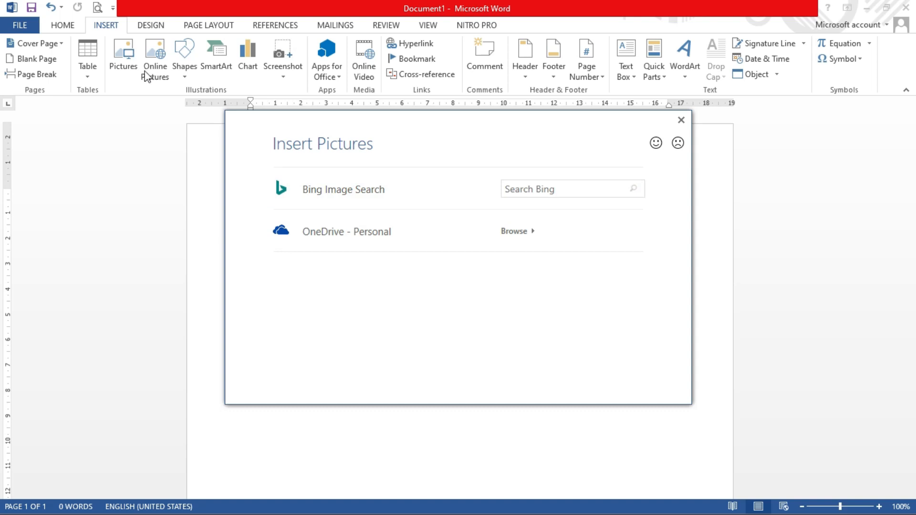
pyautogui.click(535, 191)
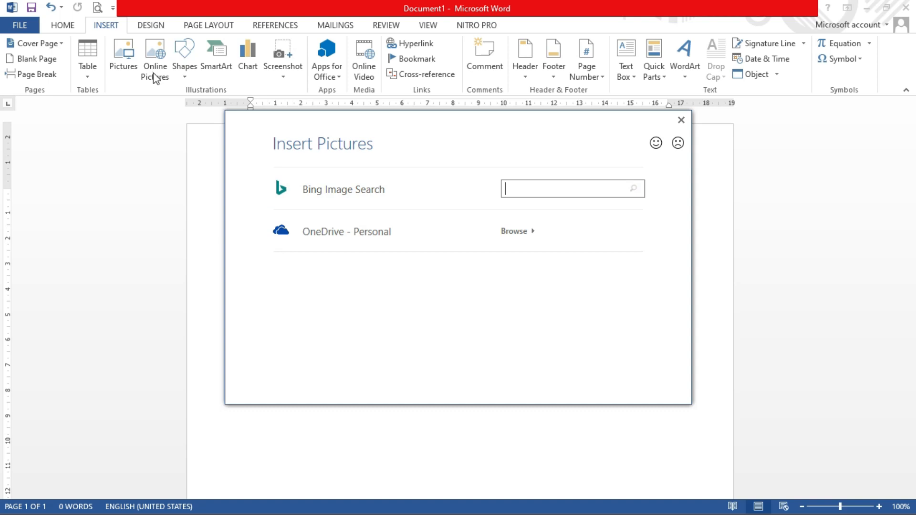
pyautogui.click(514, 190)
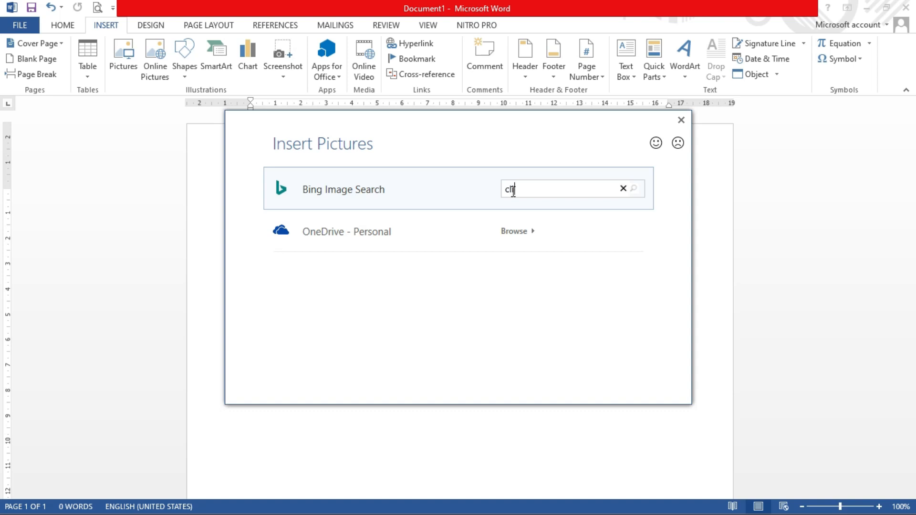
pyautogui.press('Return')
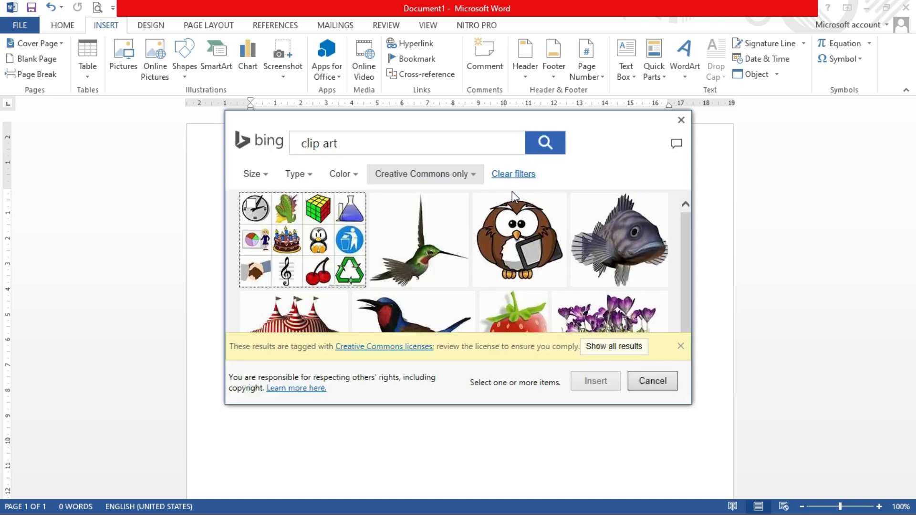
# Set the licence filter of the clip art search to show all results instead of Creative Commons only
pyautogui.click(454, 177)
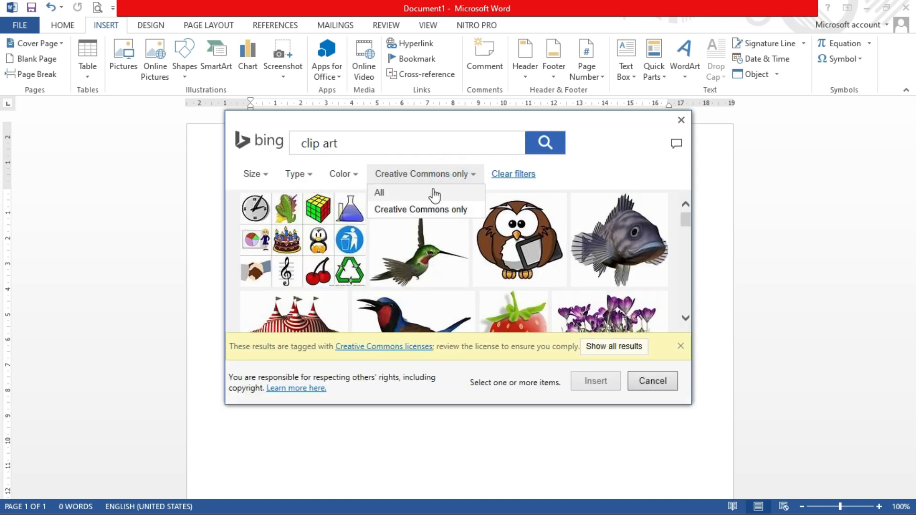
pyautogui.click(418, 212)
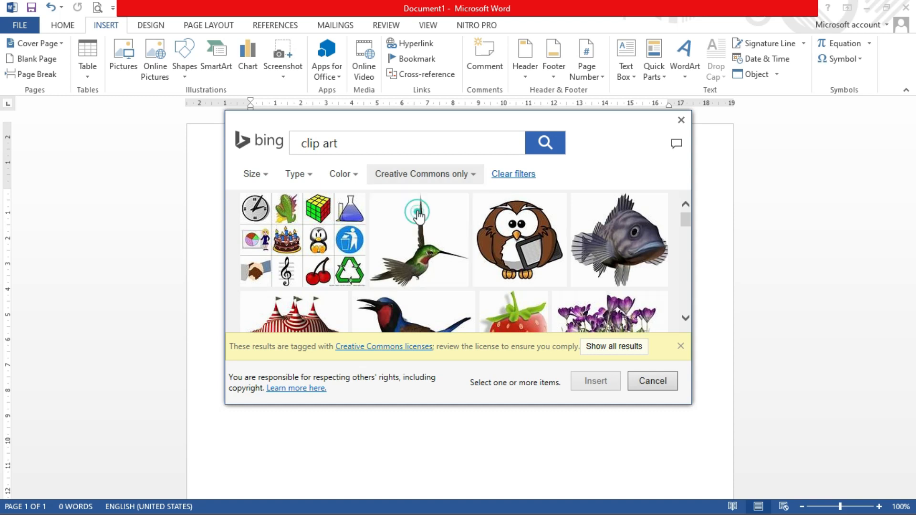
pyautogui.click(418, 177)
pyautogui.click(411, 193)
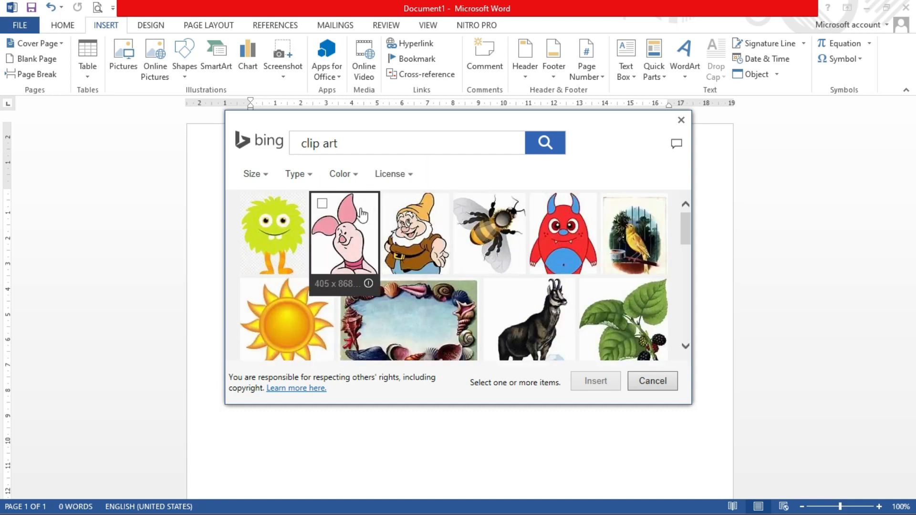
# Try to insert nine clip art pictures at once, including Piglet, the dwarf, the grey rabbit, both tigers, the pumpkin and the ostrich
pyautogui.click(323, 203)
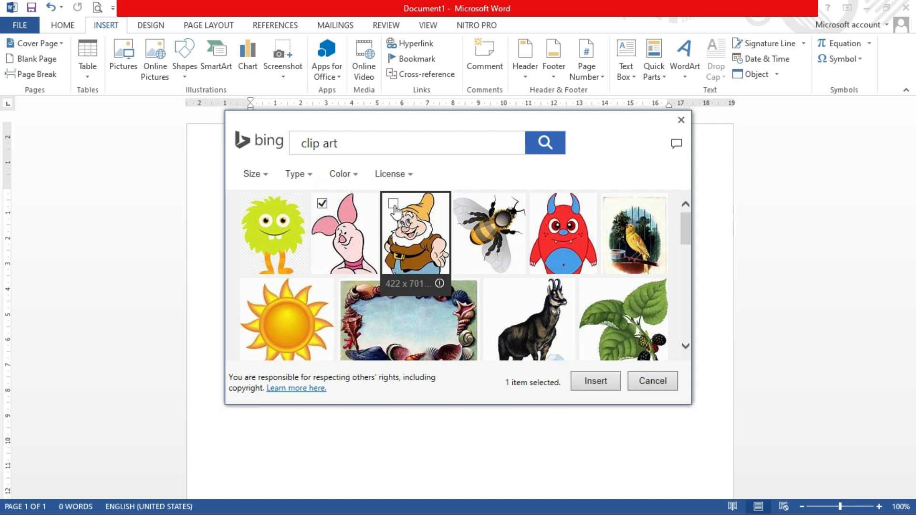
pyautogui.click(394, 205)
pyautogui.scroll(-1, 466, 272)
pyautogui.scroll(-1, 398, 294)
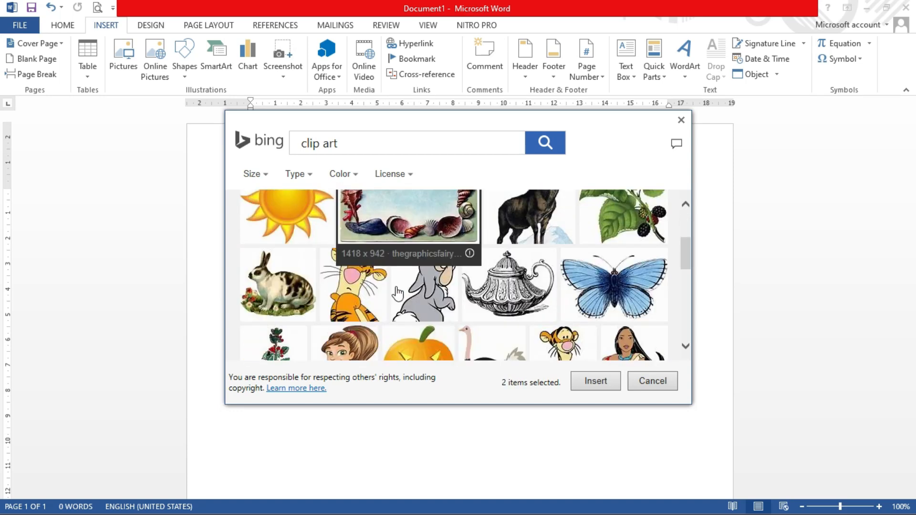
pyautogui.click(402, 259)
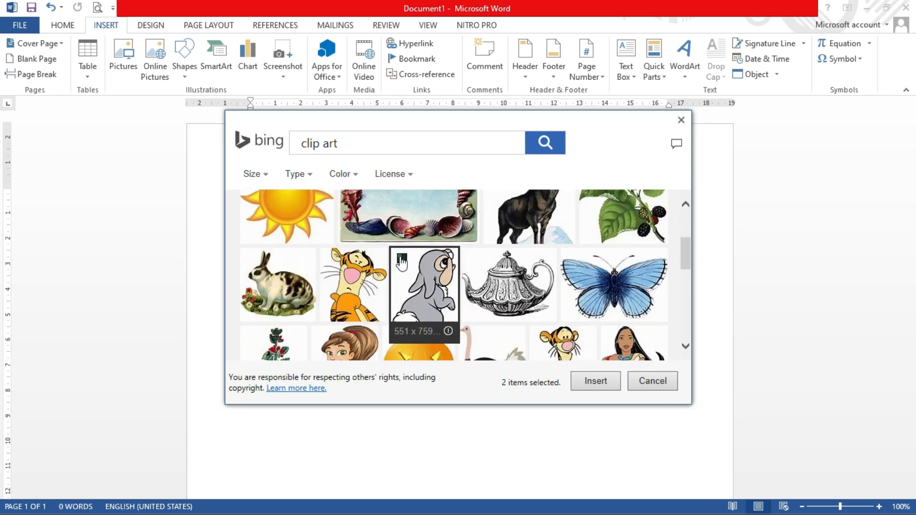
pyautogui.click(334, 260)
pyautogui.scroll(-1, 430, 277)
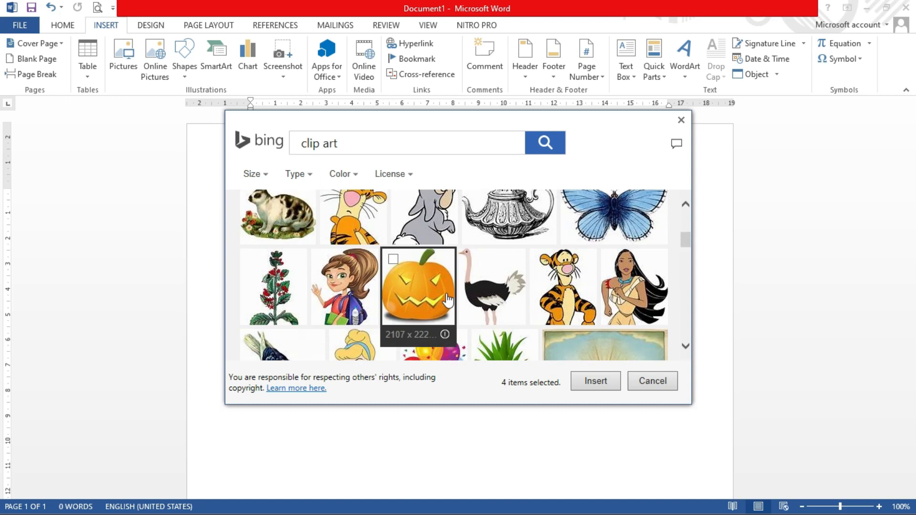
pyautogui.click(395, 260)
pyautogui.click(469, 263)
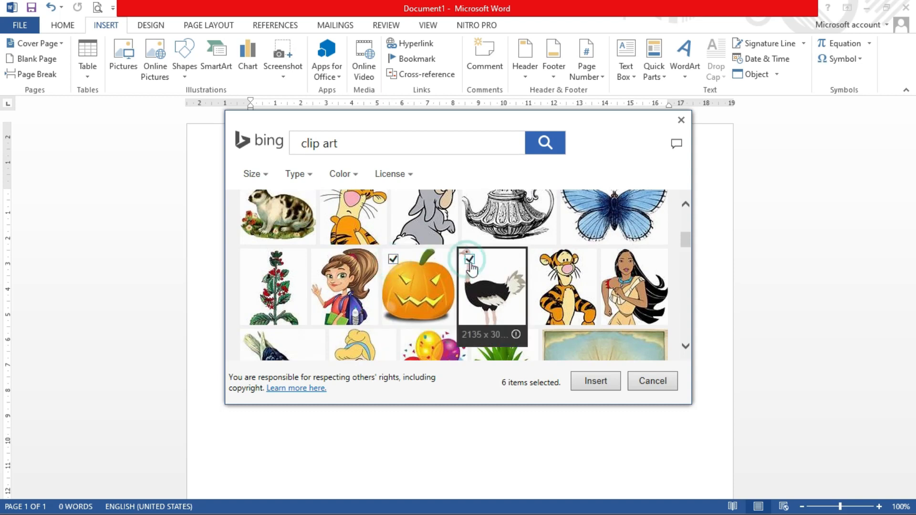
pyautogui.click(544, 263)
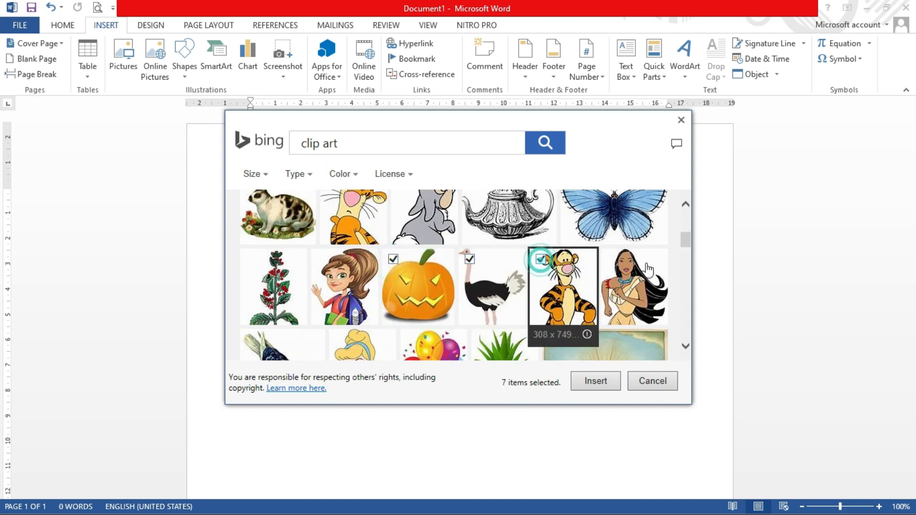
pyautogui.click(612, 261)
pyautogui.scroll(-2, 501, 289)
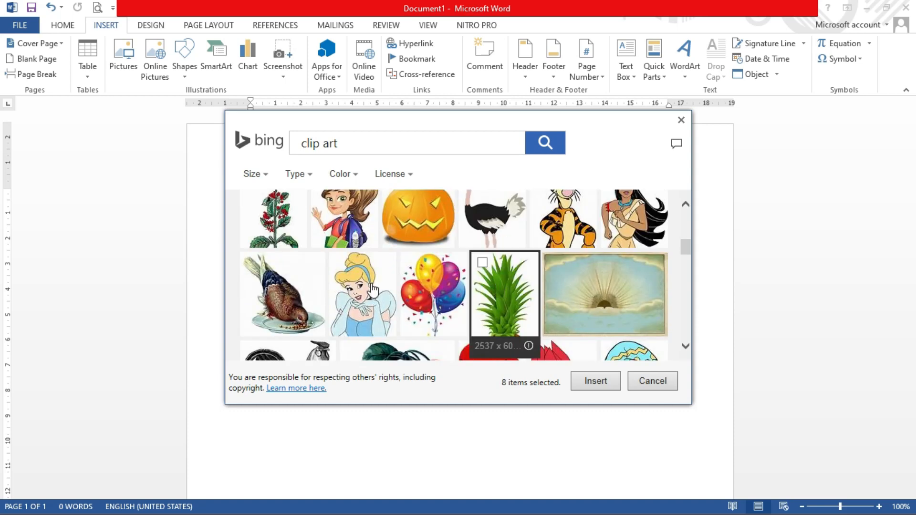
pyautogui.click(340, 262)
pyautogui.scroll(5, 588, 293)
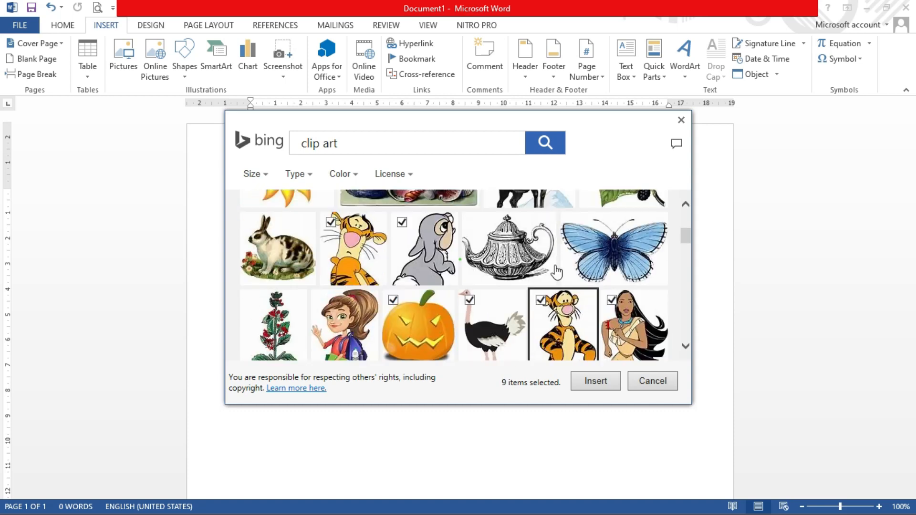
pyautogui.click(596, 381)
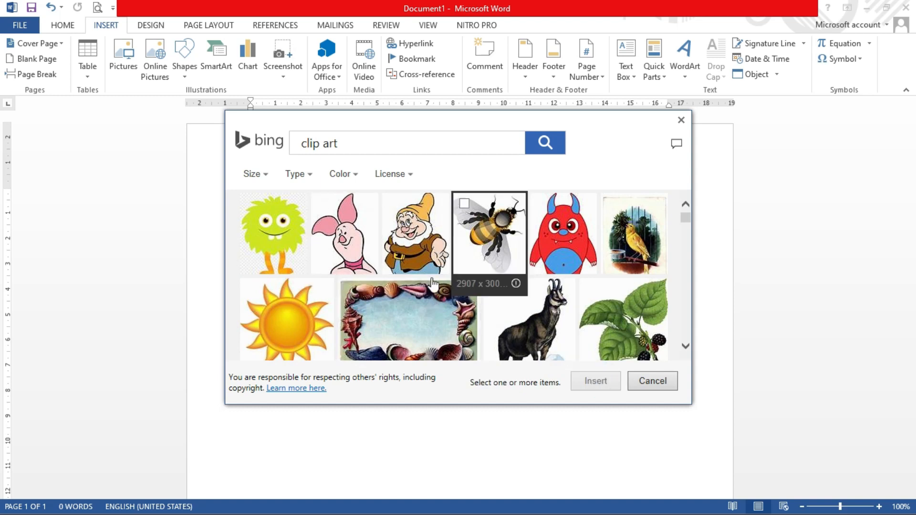
pyautogui.scroll(-3, 500, 276)
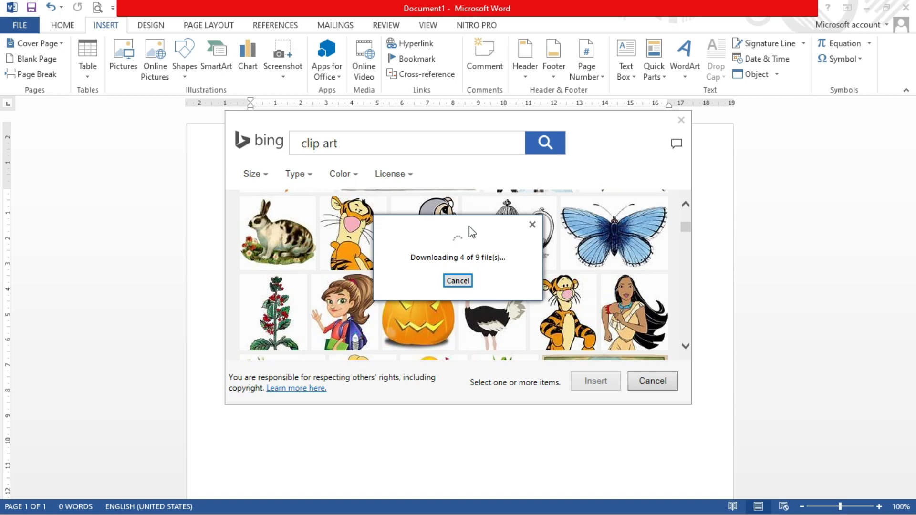
pyautogui.press('Return')
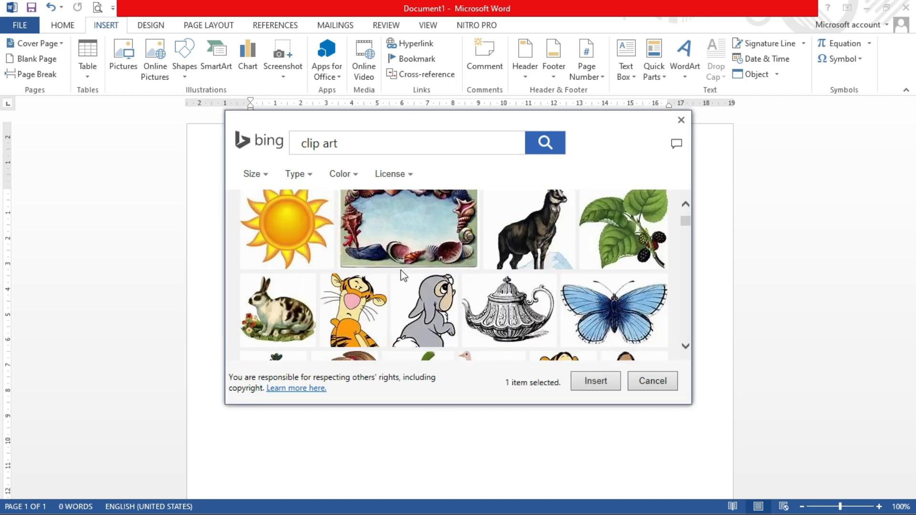
pyautogui.press('Return')
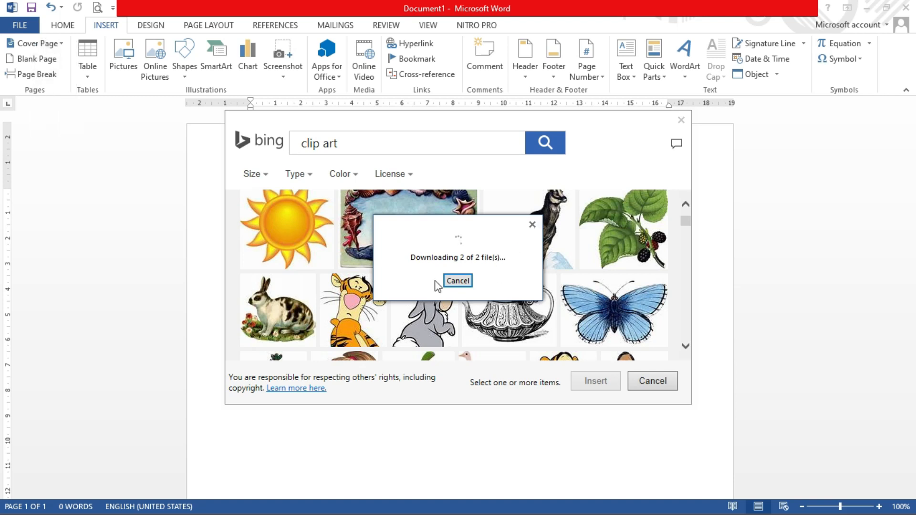
pyautogui.click(453, 281)
pyautogui.scroll(2, 492, 337)
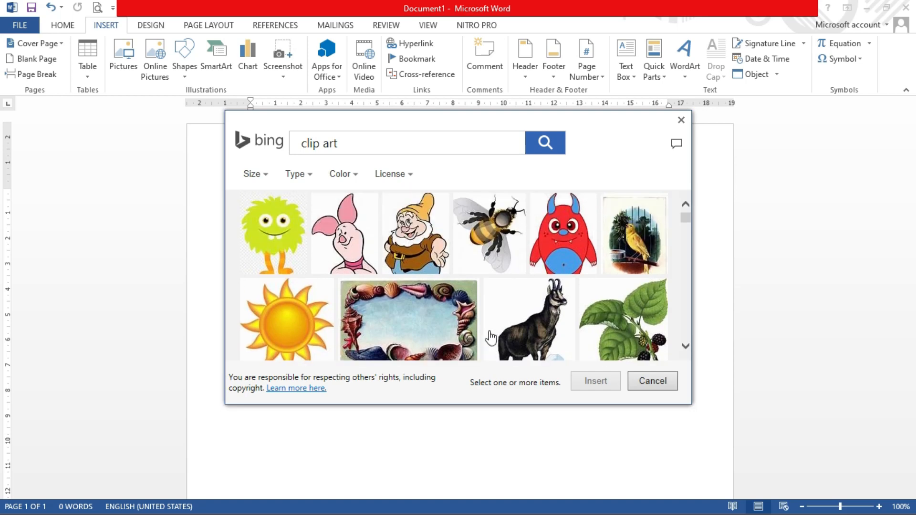
# Insert the clip art picture of the dwarf with the yellow hat beside Piglet and place the cursor after it
pyautogui.click(394, 204)
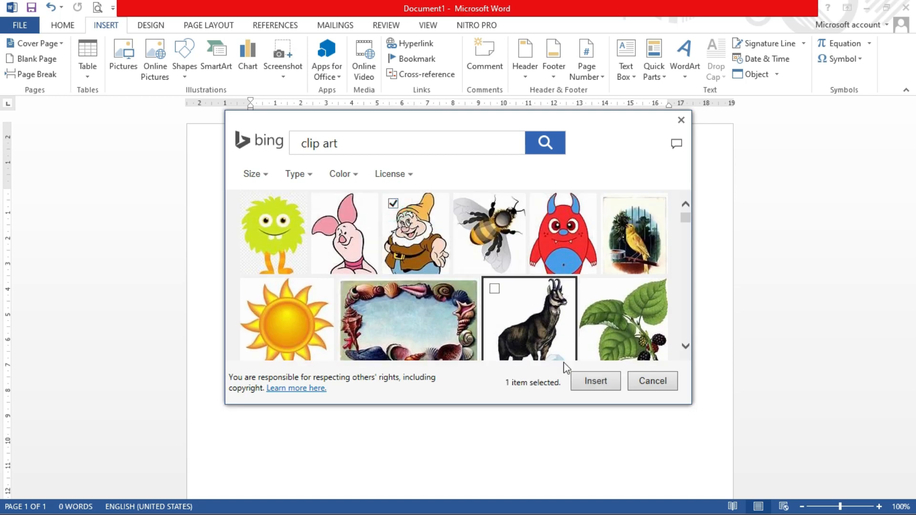
pyautogui.click(583, 380)
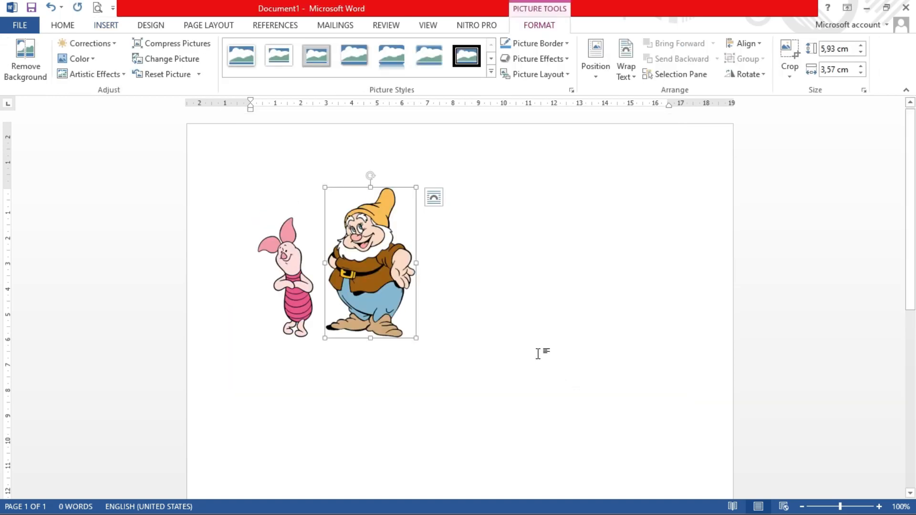
pyautogui.click(440, 323)
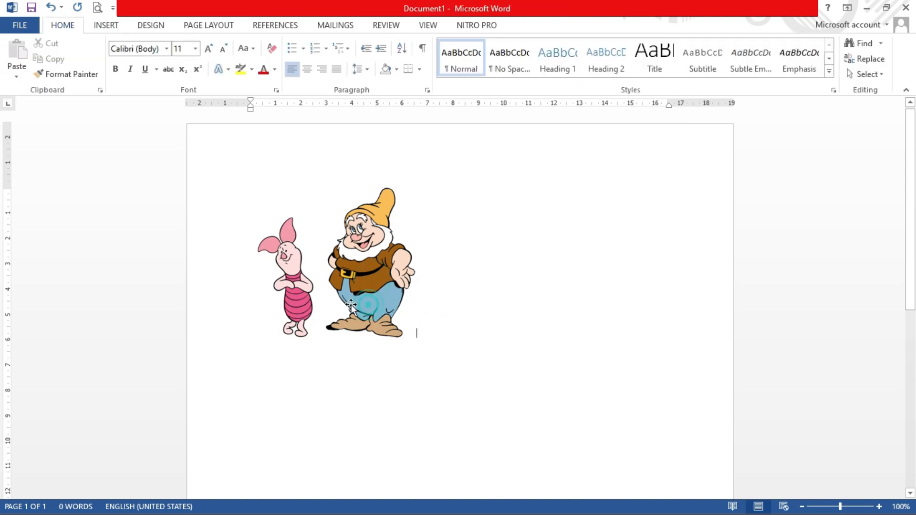
pyautogui.click(365, 299)
pyautogui.click(305, 296)
pyautogui.click(358, 301)
pyautogui.click(430, 319)
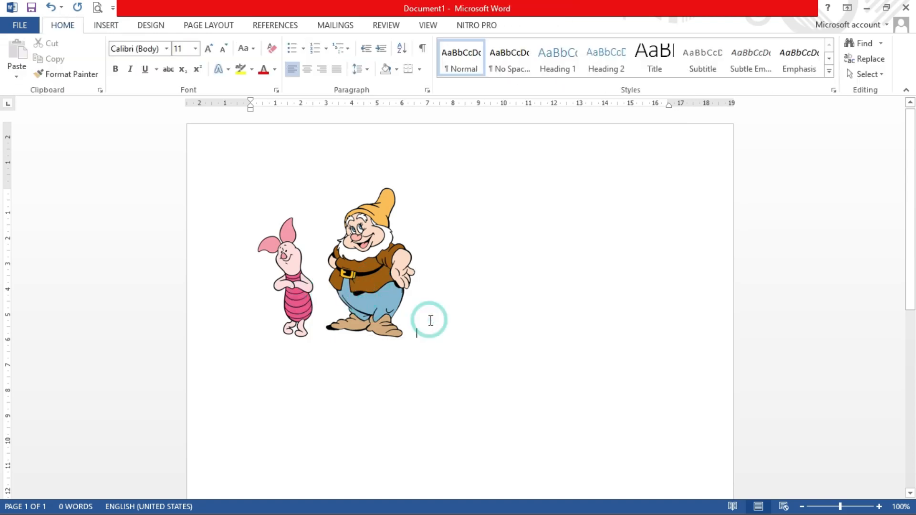
pyautogui.click(106, 27)
pyautogui.click(384, 301)
pyautogui.click(298, 294)
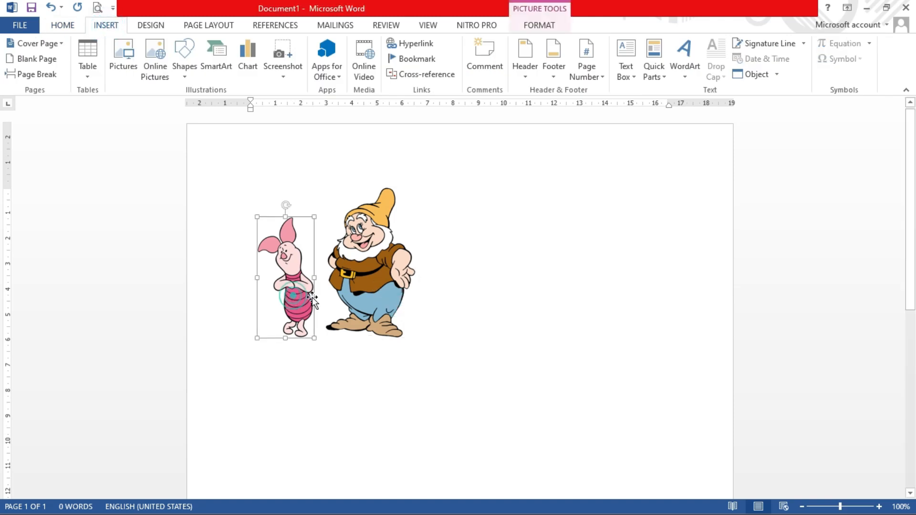
pyautogui.click(377, 297)
pyautogui.click(436, 326)
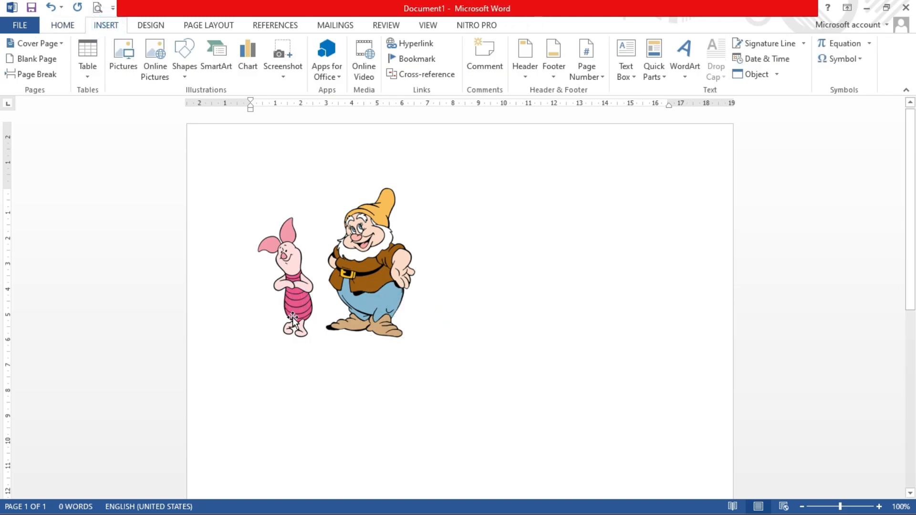
pyautogui.click(293, 317)
pyautogui.click(372, 317)
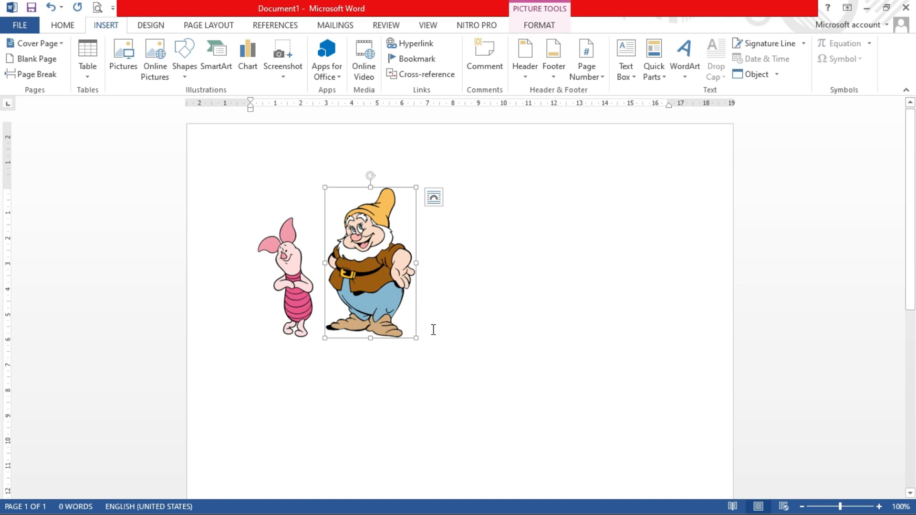
pyautogui.click(432, 330)
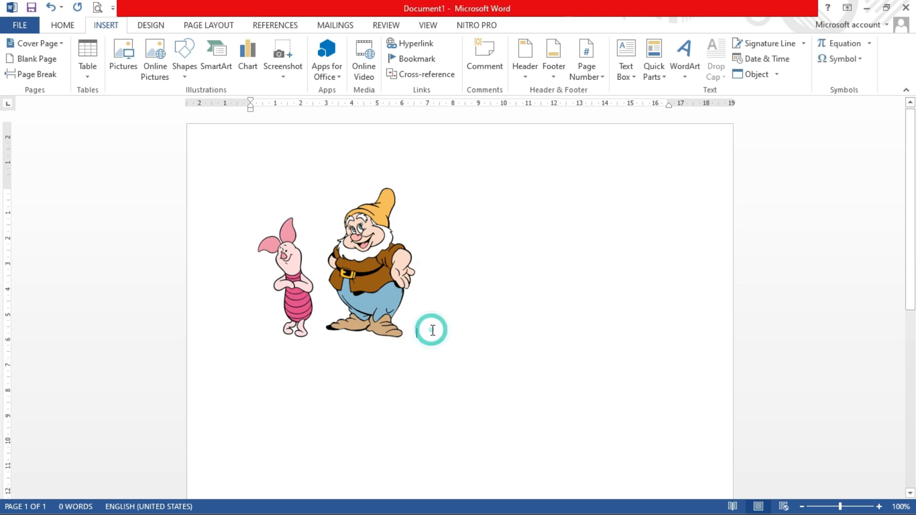
pyautogui.click(301, 271)
pyautogui.click(379, 277)
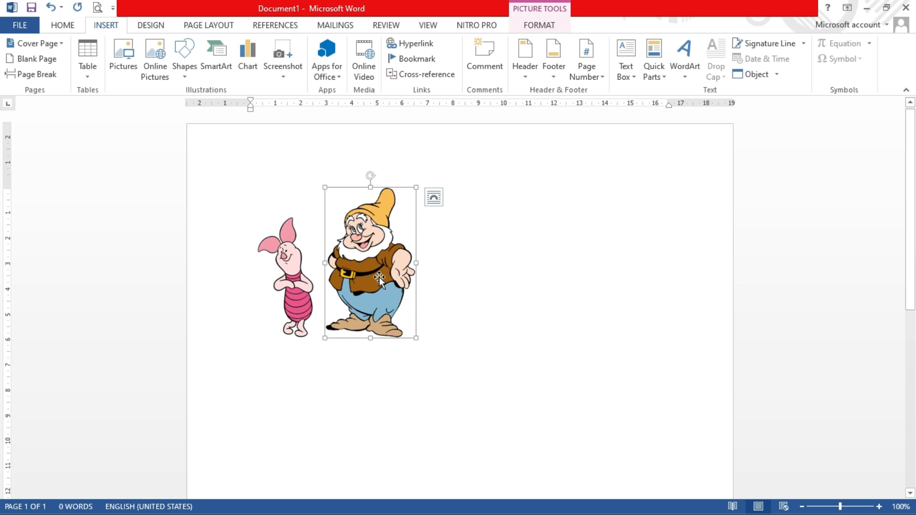
pyautogui.click(421, 331)
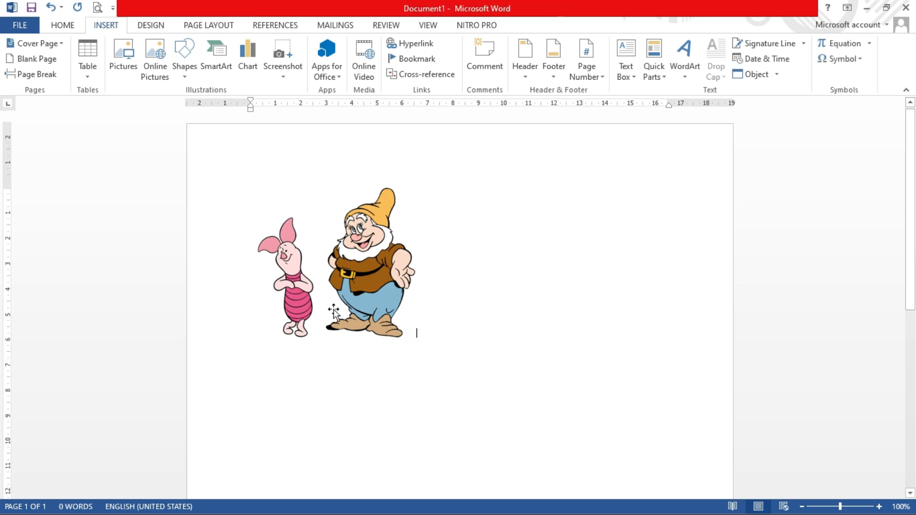
pyautogui.click(299, 311)
pyautogui.click(378, 311)
pyautogui.click(427, 327)
pyautogui.click(422, 332)
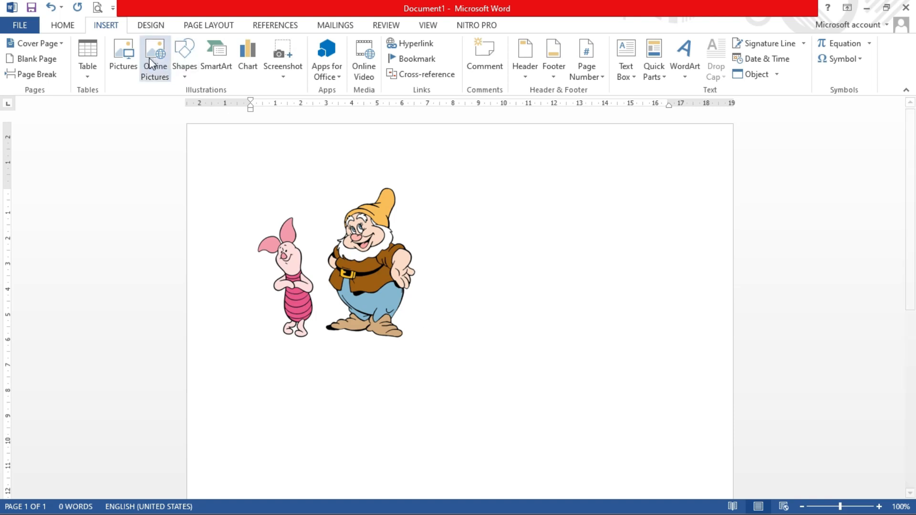
pyautogui.click(244, 328)
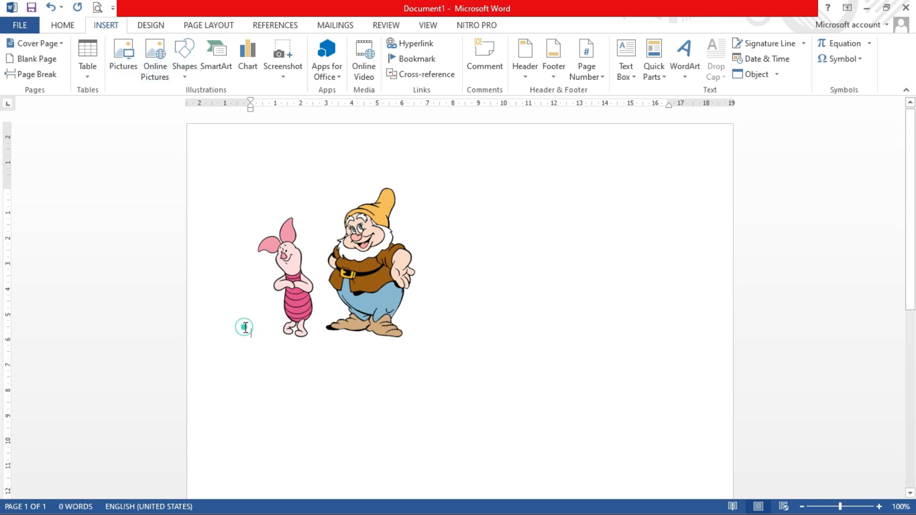
pyautogui.click(292, 253)
pyautogui.click(368, 270)
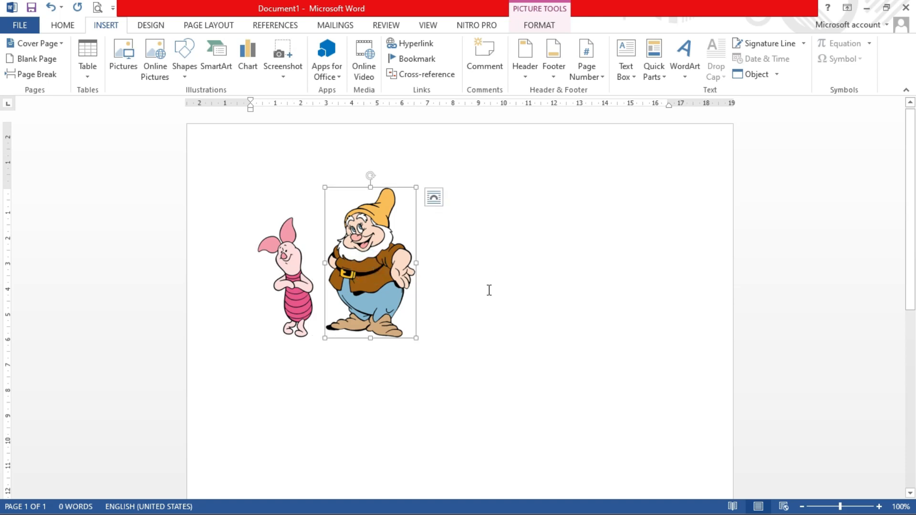
# Place the cursor after the dwarf picture, then search Bing Image Search for "clip art" to insert another online picture
pyautogui.click(457, 310)
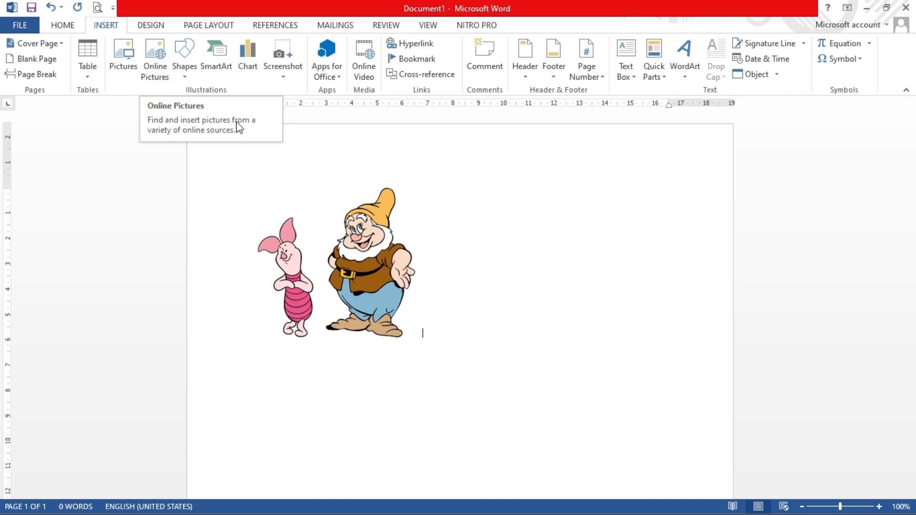
pyautogui.click(157, 55)
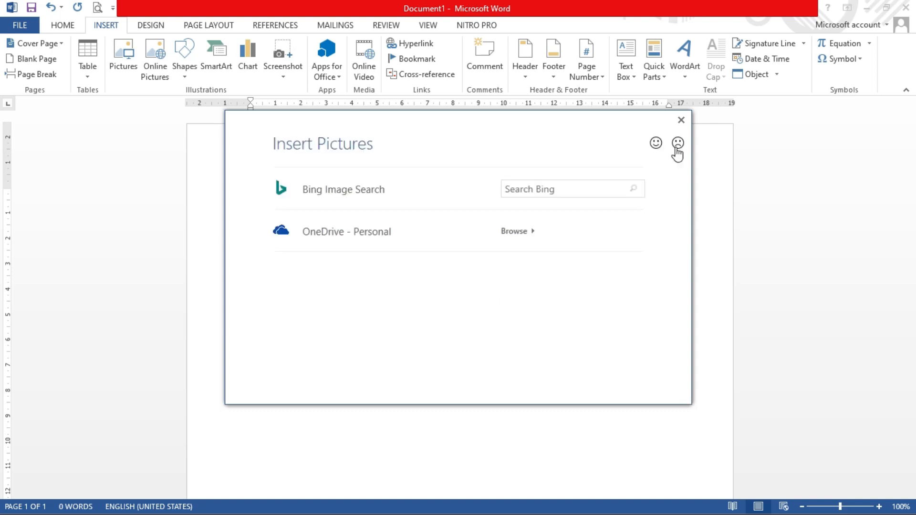
pyautogui.click(559, 195)
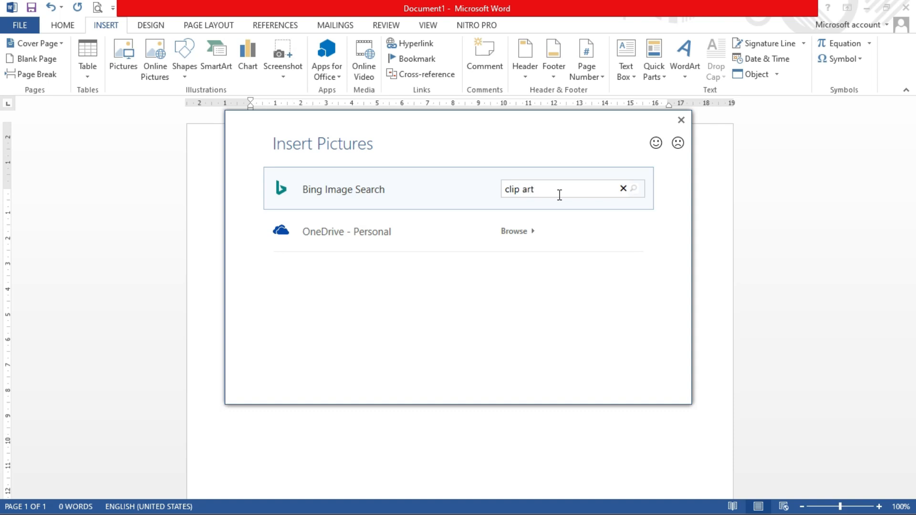
pyautogui.press('Return')
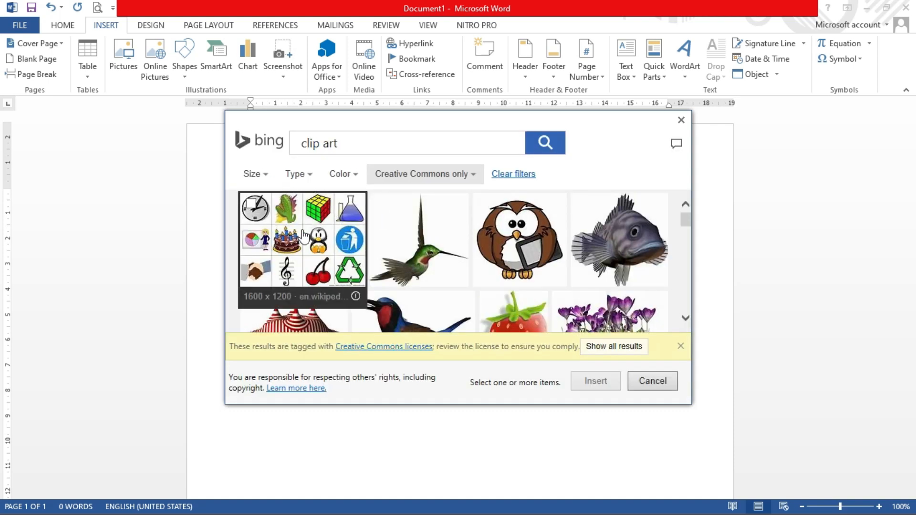
pyautogui.click(380, 204)
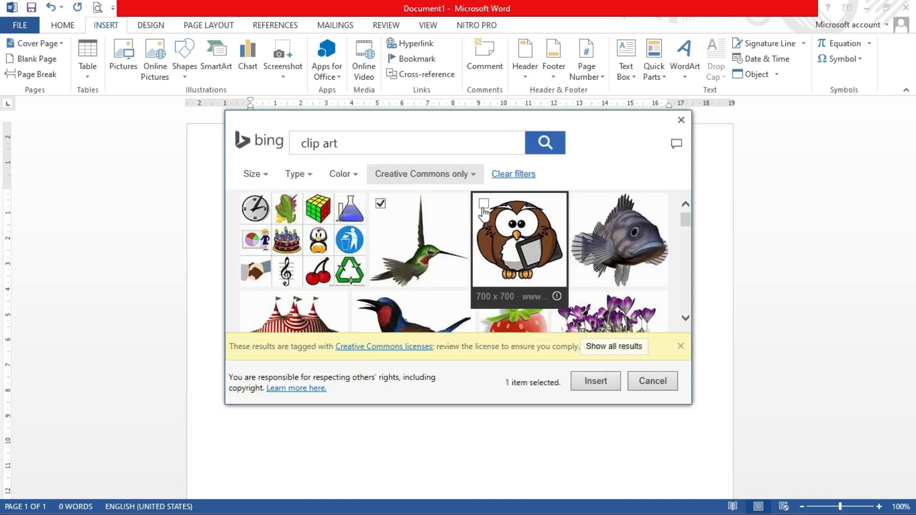
pyautogui.click(380, 203)
pyautogui.scroll(-3, 420, 275)
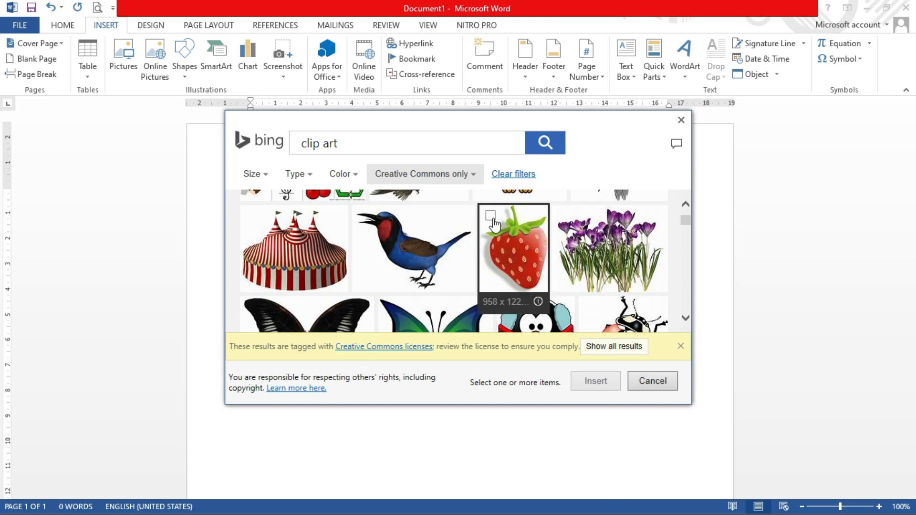
pyautogui.click(490, 216)
pyautogui.click(668, 393)
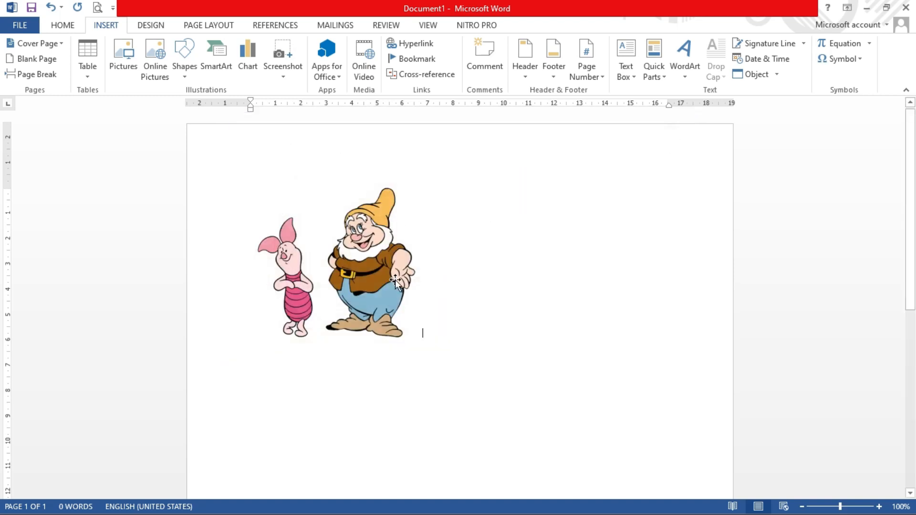
pyautogui.click(394, 284)
pyautogui.click(277, 285)
pyautogui.click(368, 284)
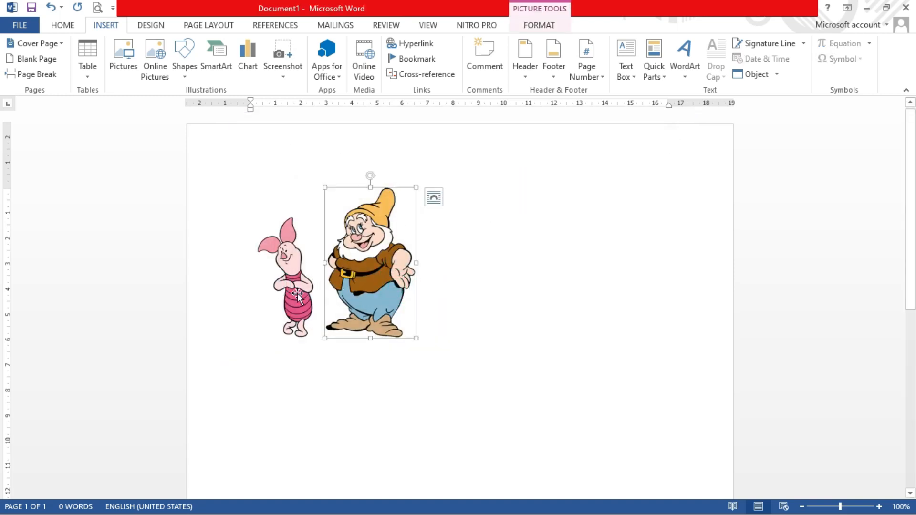
pyautogui.click(294, 291)
pyautogui.click(365, 283)
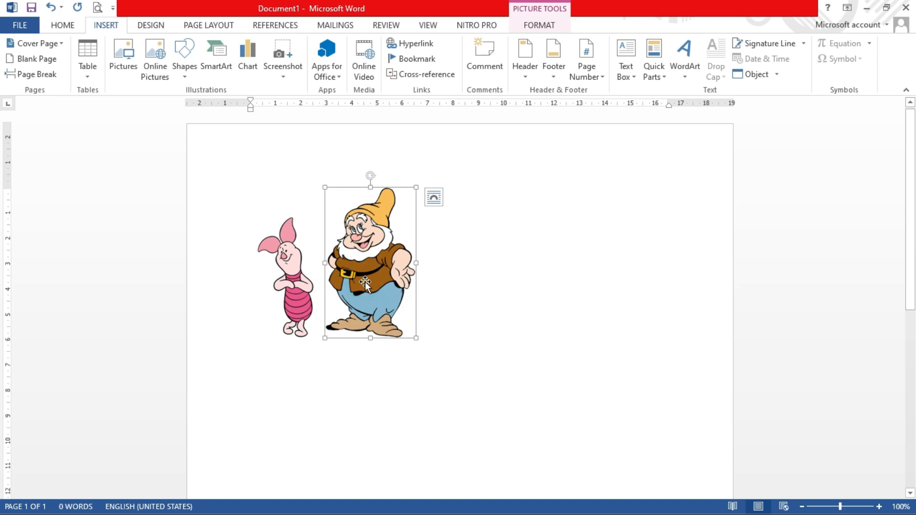
pyautogui.click(436, 332)
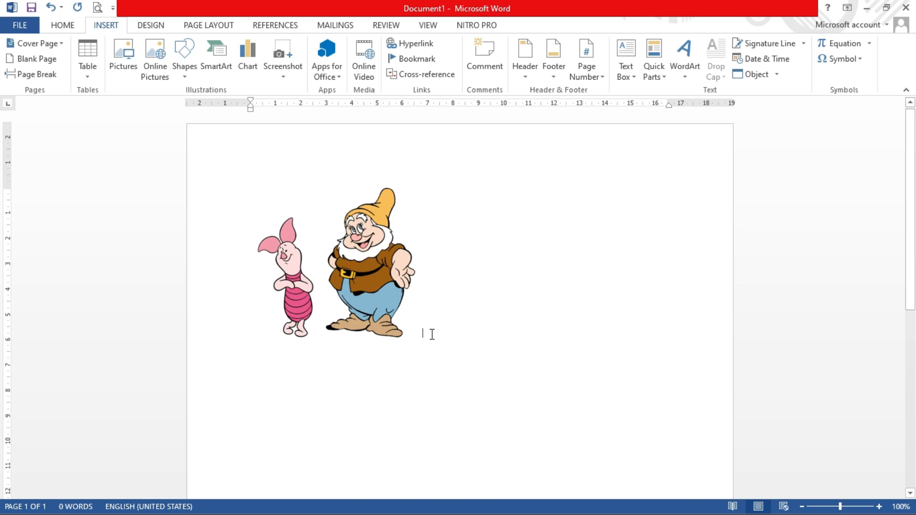
pyautogui.click(386, 300)
pyautogui.click(432, 288)
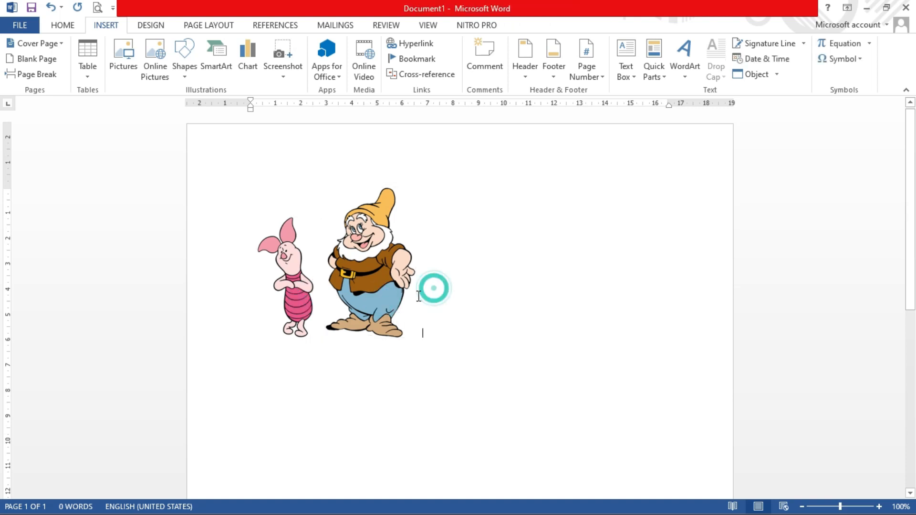
pyautogui.click(386, 297)
pyautogui.click(421, 325)
pyautogui.click(389, 303)
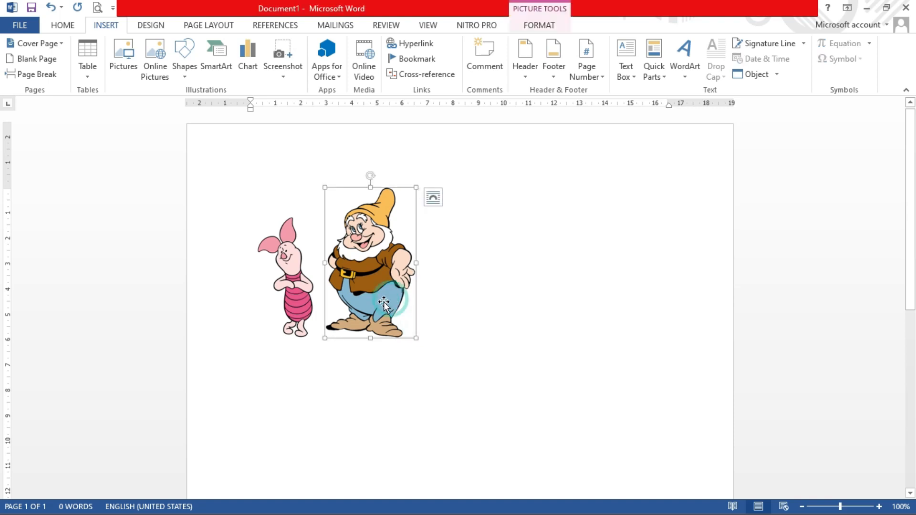
pyautogui.click(300, 311)
pyautogui.click(379, 315)
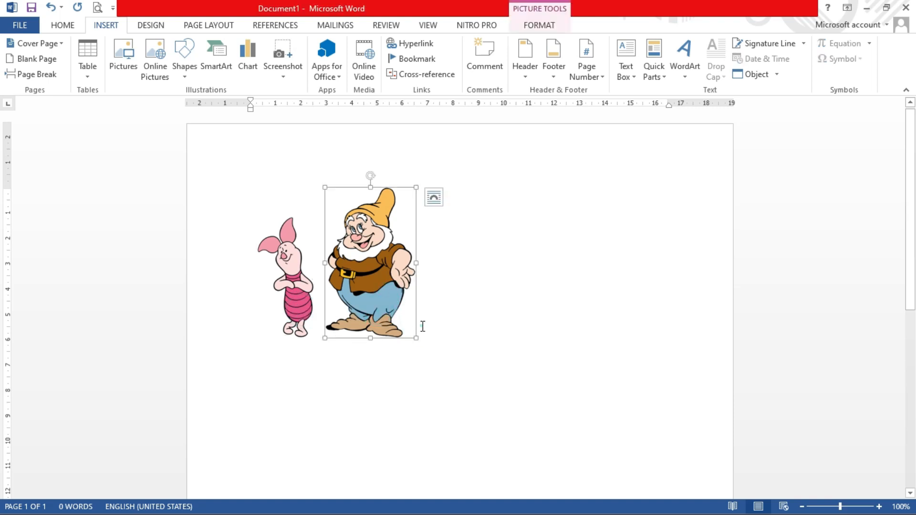
pyautogui.click(423, 327)
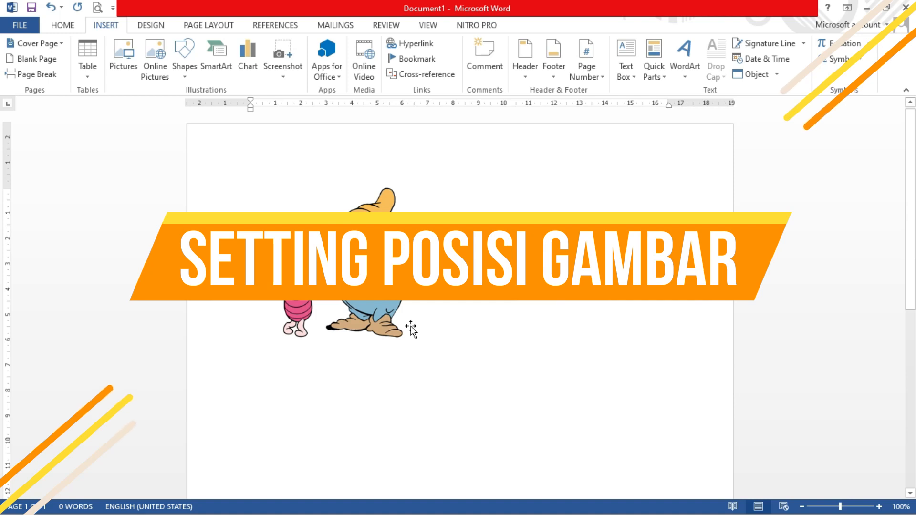
pyautogui.click(384, 305)
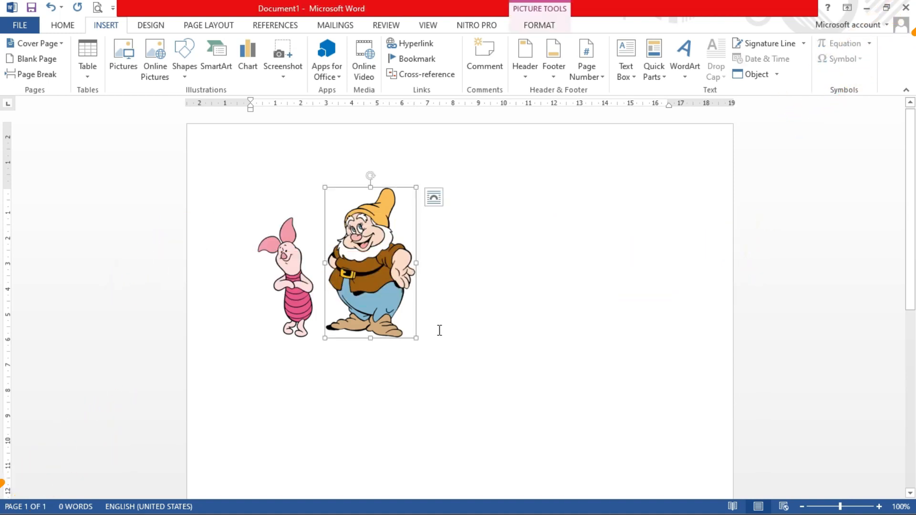
pyautogui.click(432, 329)
pyautogui.click(370, 310)
pyautogui.click(301, 317)
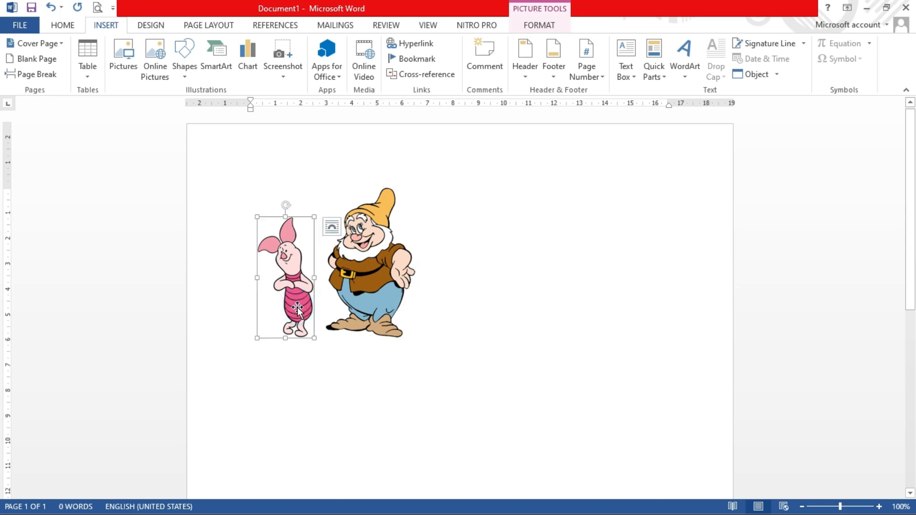
pyautogui.click(366, 310)
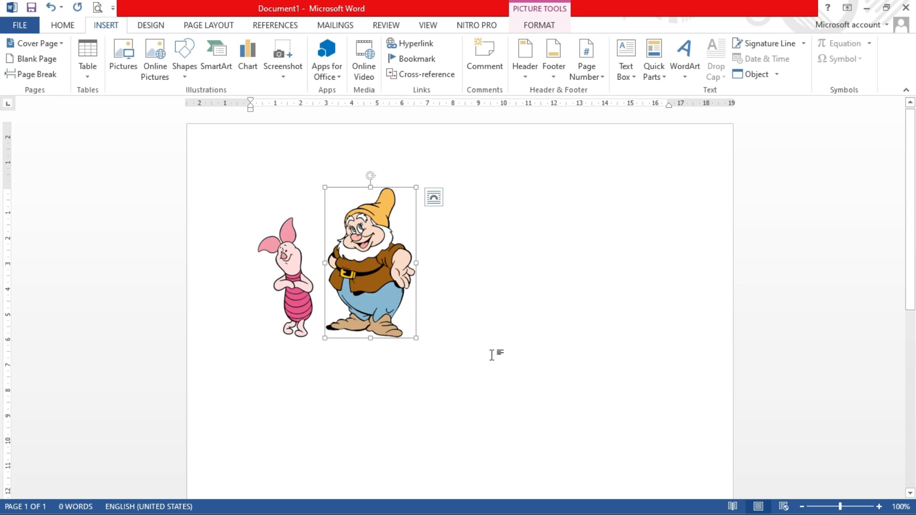
pyautogui.click(475, 301)
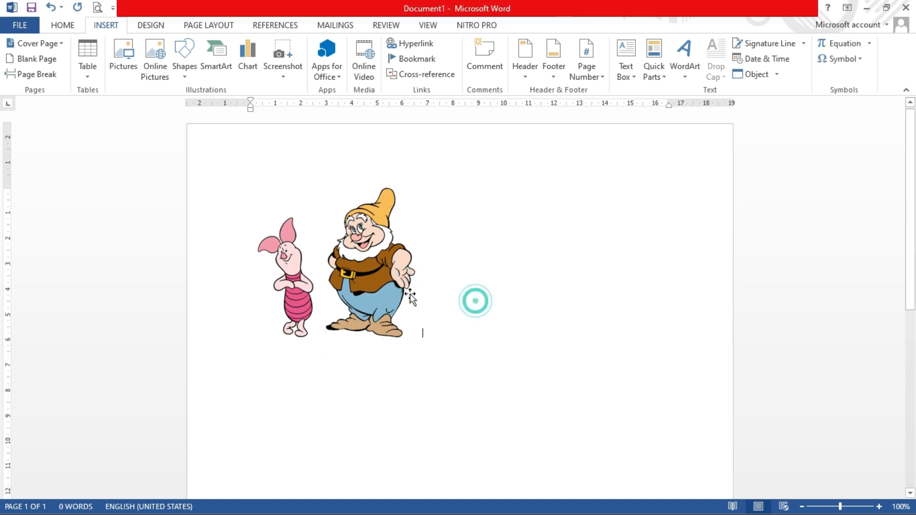
pyautogui.click(391, 297)
pyautogui.click(429, 327)
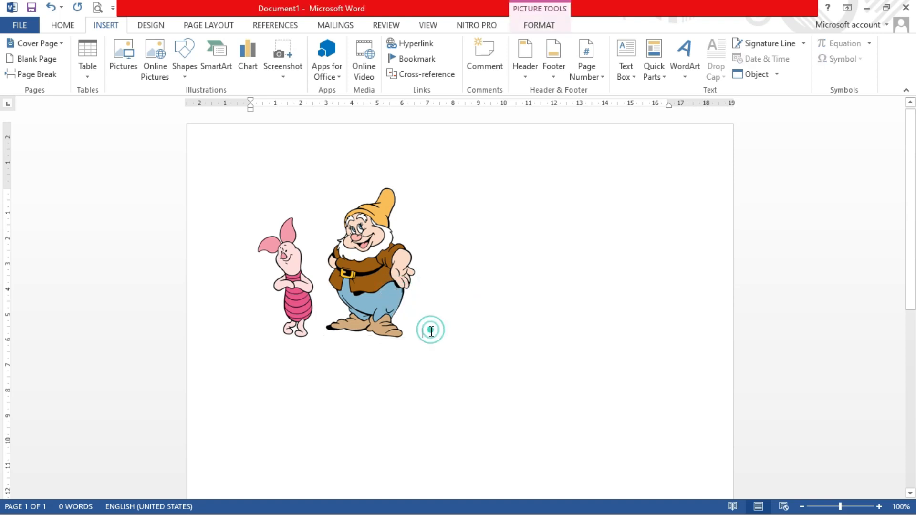
pyautogui.click(413, 295)
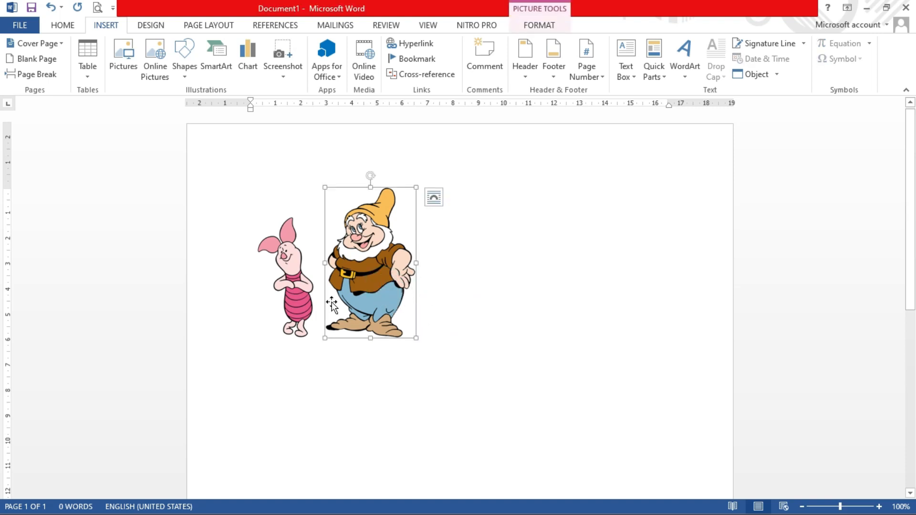
pyautogui.click(301, 307)
pyautogui.click(436, 320)
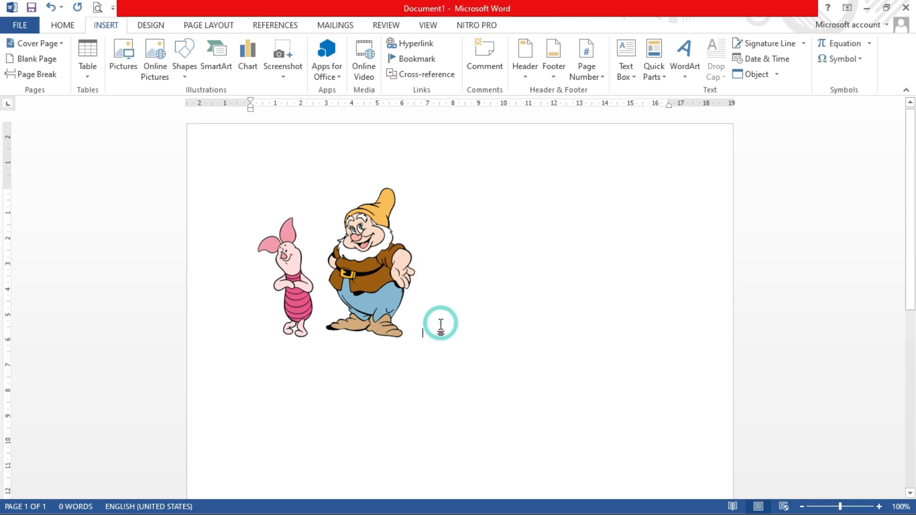
pyautogui.scroll(-3, 440, 321)
pyautogui.scroll(3, 441, 332)
pyautogui.click(372, 274)
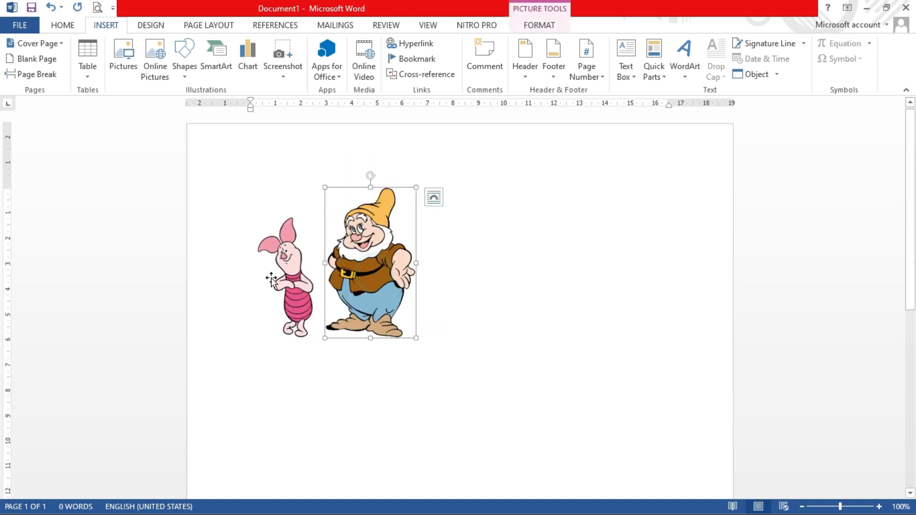
pyautogui.click(276, 275)
pyautogui.click(360, 280)
pyautogui.click(527, 27)
pyautogui.click(467, 295)
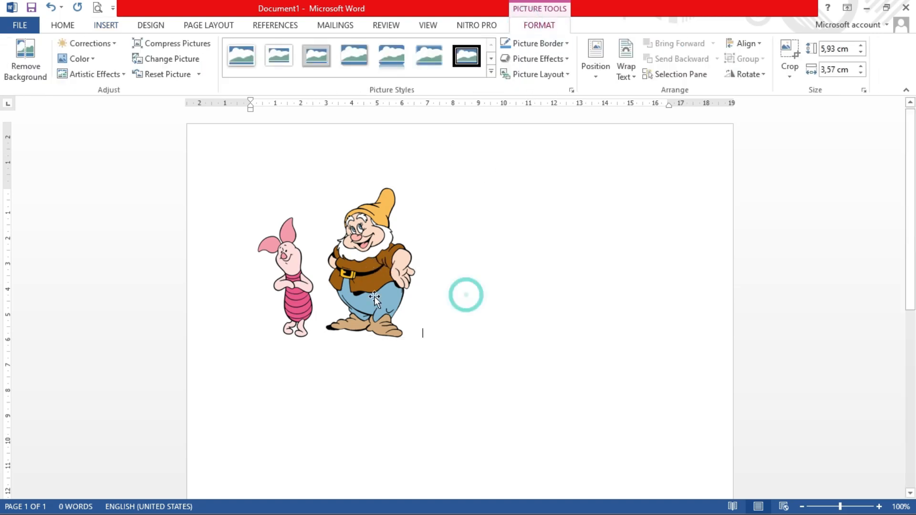
# Position the Piglet picture at the bottom right of the page with text wrapping
pyautogui.click(302, 289)
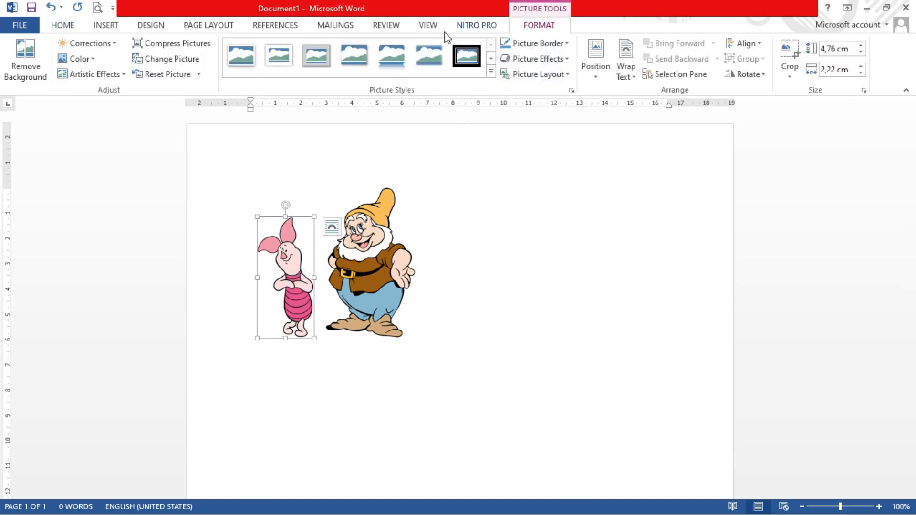
pyautogui.click(107, 25)
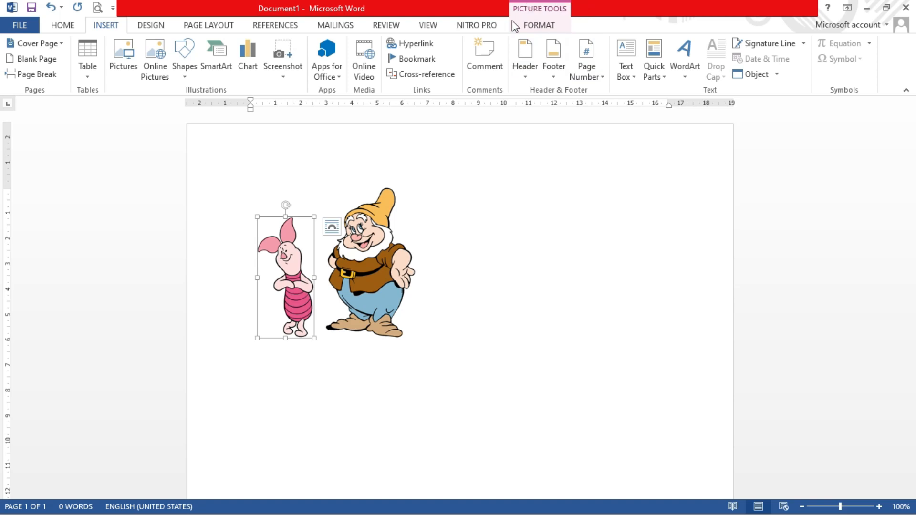
pyautogui.click(553, 28)
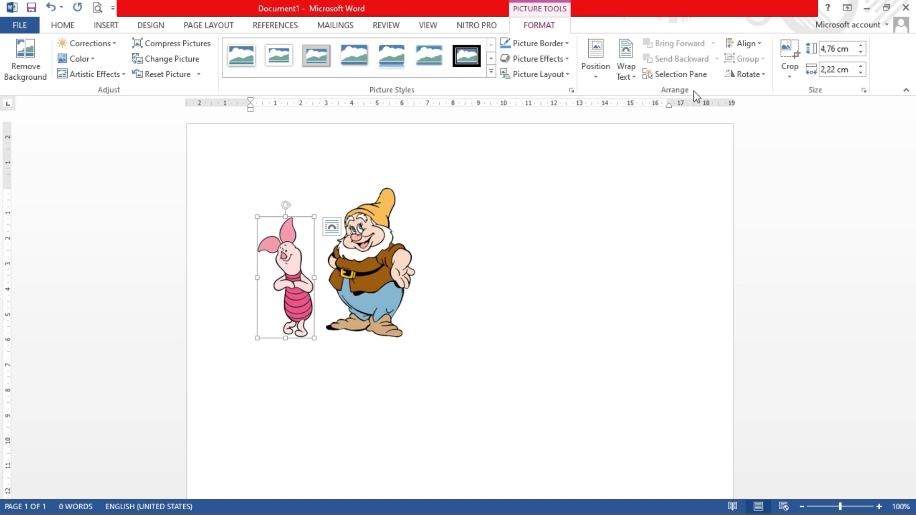
pyautogui.click(596, 76)
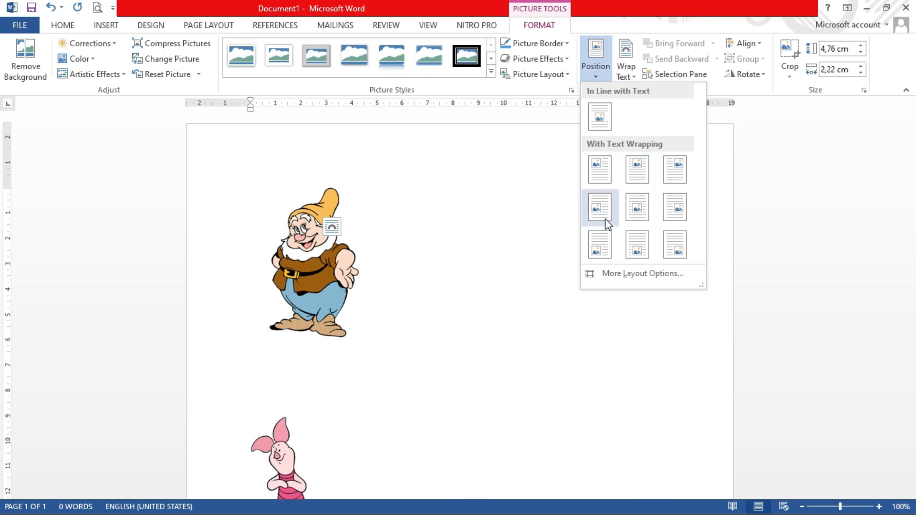
pyautogui.click(675, 253)
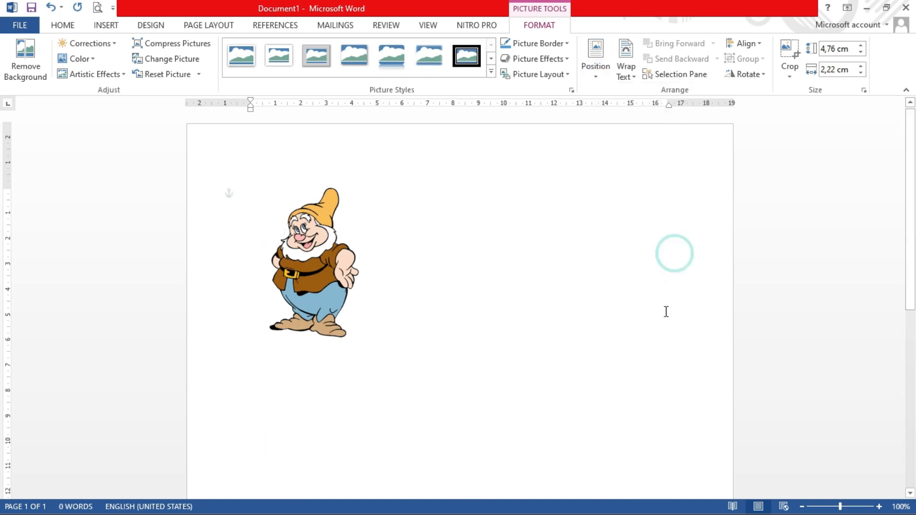
pyautogui.scroll(-3, 666, 312)
# Position the Piglet picture at the top centre of the page with text wrapping
pyautogui.click(596, 61)
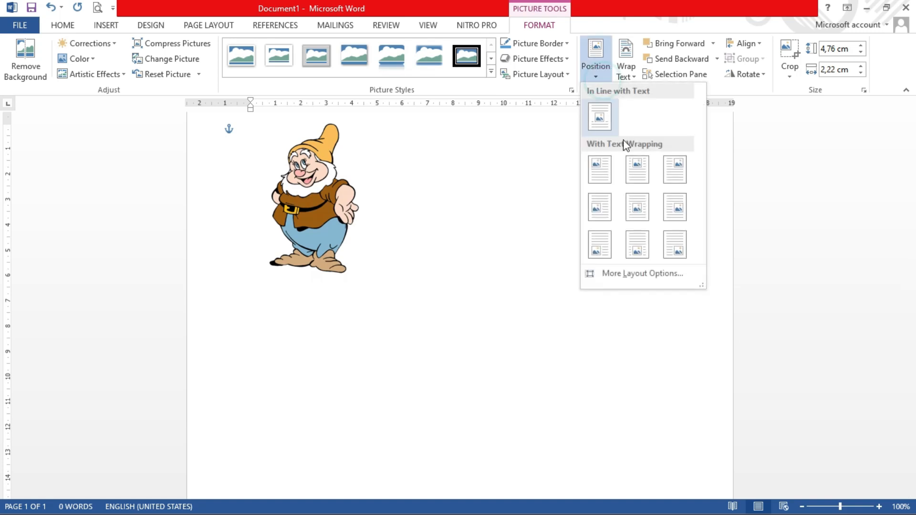
pyautogui.click(641, 168)
pyautogui.scroll(3, 610, 188)
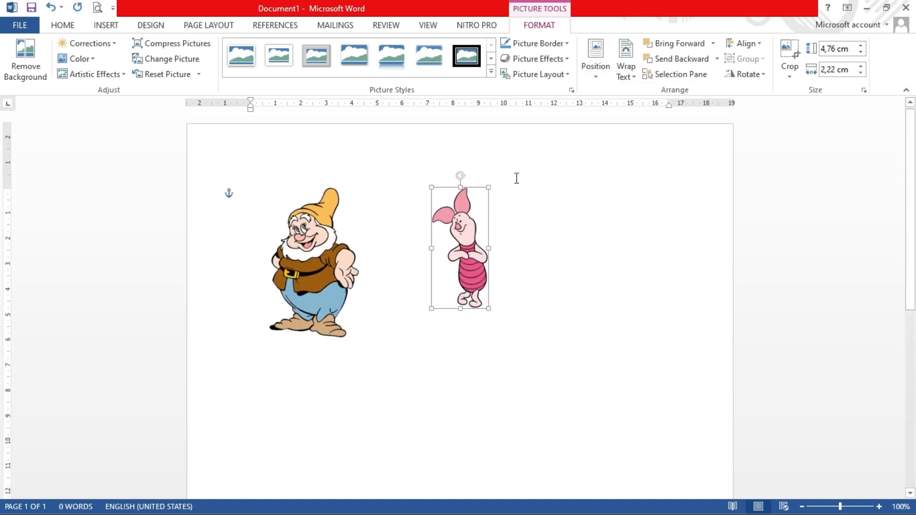
# Position the Piglet picture at the top right of the page with text wrapping
pyautogui.click(594, 76)
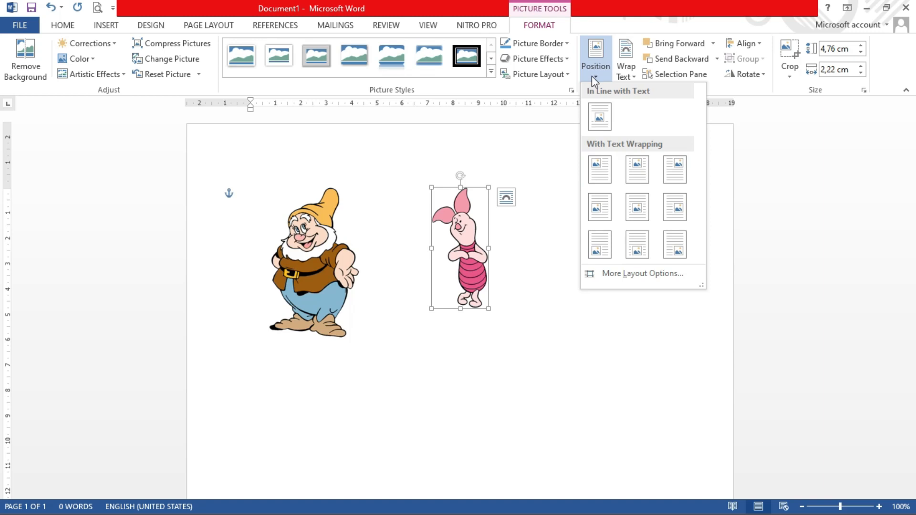
pyautogui.click(673, 165)
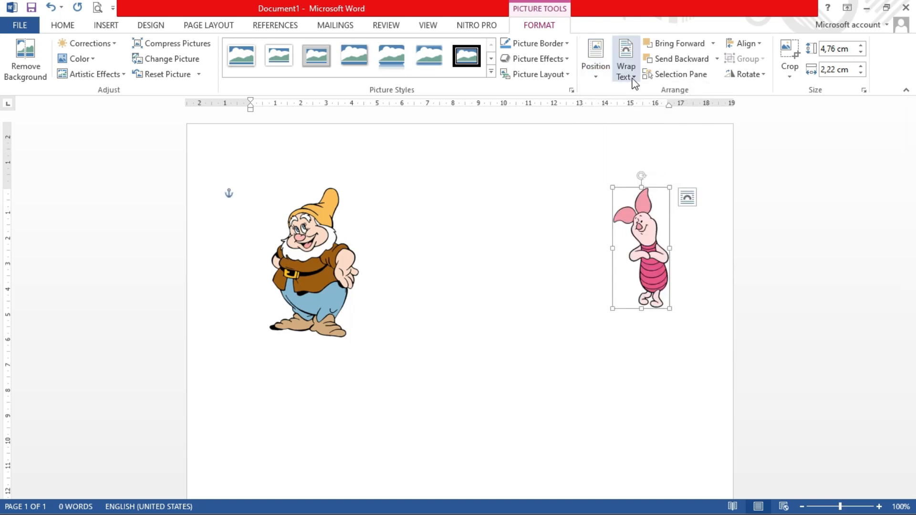
pyautogui.moveTo(621, 231); pyautogui.dragTo(548, 231)
pyautogui.moveTo(635, 231)
pyautogui.mouseDown()
pyautogui.moveTo(652, 231)
pyautogui.moveTo(632, 231)
pyautogui.mouseUp()
# After the dwarf picture, enter random filler characters followed by the paragraph starting "In publishing and graphic design, Lorem ipsum is a placeholder text"
pyautogui.click(579, 245)
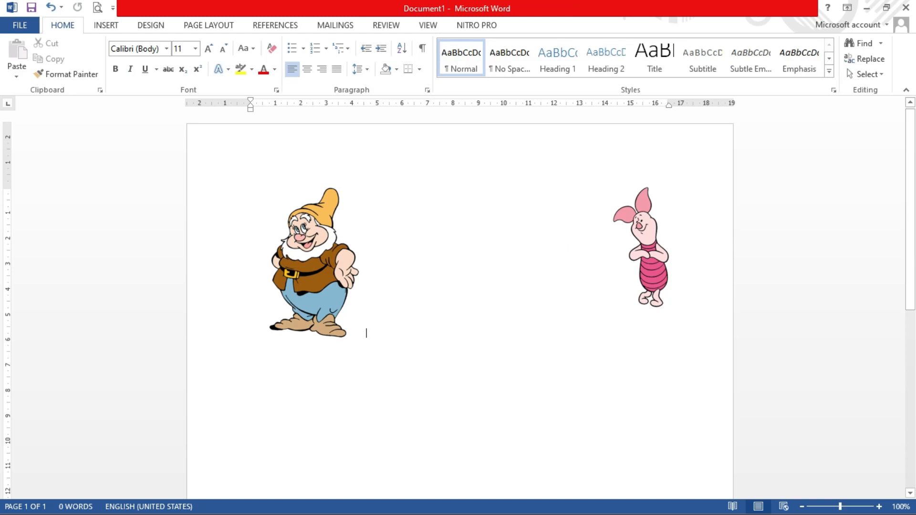
pyautogui.write('dgjSCFKADJBLSFKN;RYMKTMLD;')
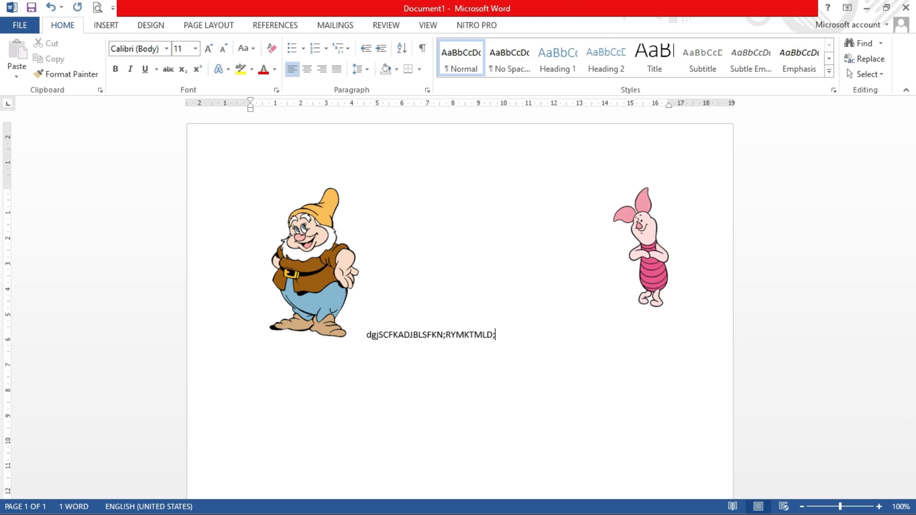
pyautogui.write('MLSZBJSdblkNASK;RYMKLSR;Y,LKLSF')
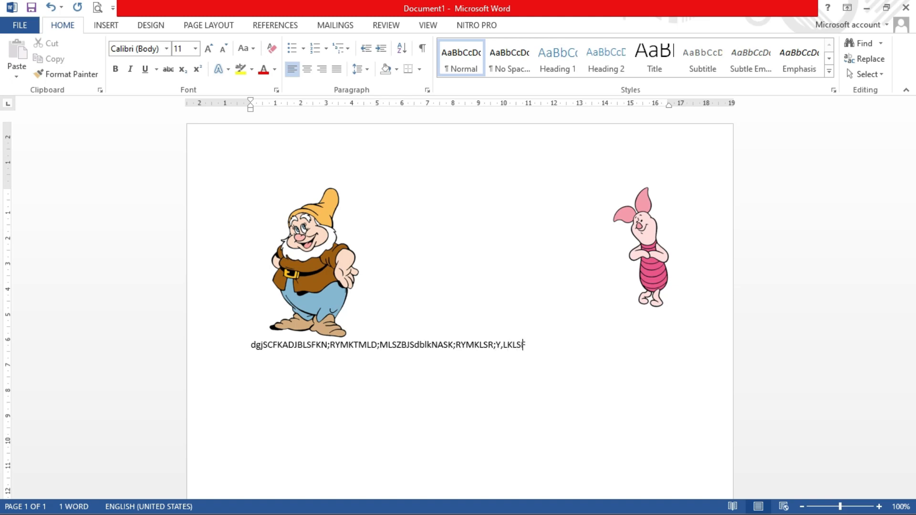
pyautogui.write('MNKSLN/L')
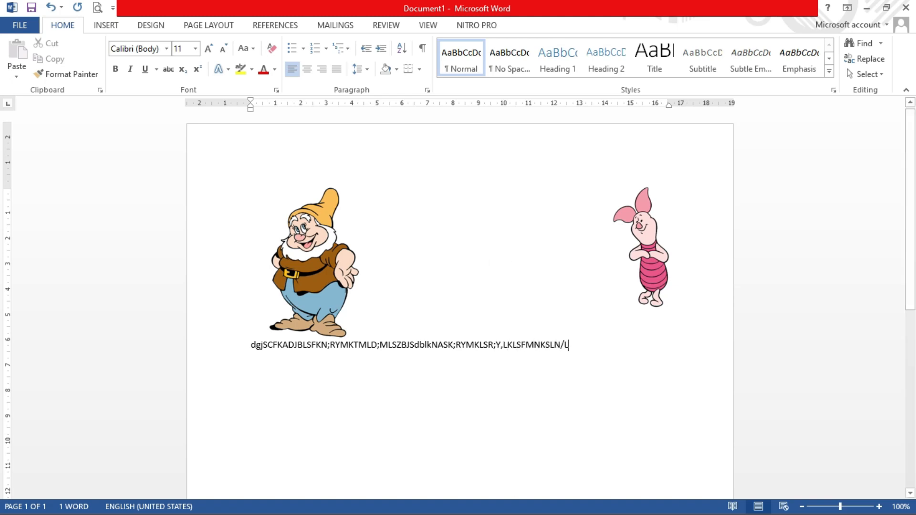
pyautogui.write('In publishing and graphic design, Lorem ipsum is a placeholder text commonly used to demonstrate the visual form of a document or a typeface without relying on meaningful content. Lorem ipsum may be used as a placeholder before final copy is available.')
# Move the Piglet picture down towards the text and back up above its right end, slightly inside the right margin
pyautogui.click(311, 262)
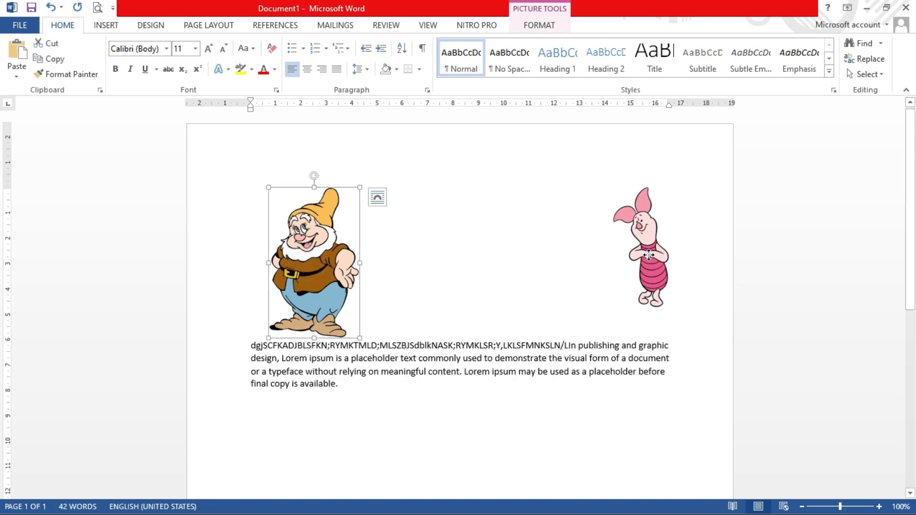
pyautogui.moveTo(649, 254); pyautogui.dragTo(606, 395)
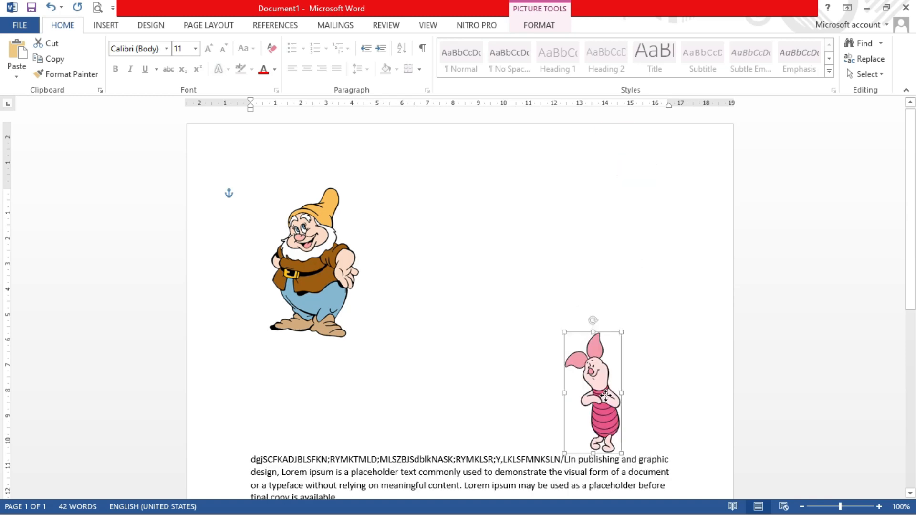
pyautogui.moveTo(626, 334); pyautogui.dragTo(612, 191)
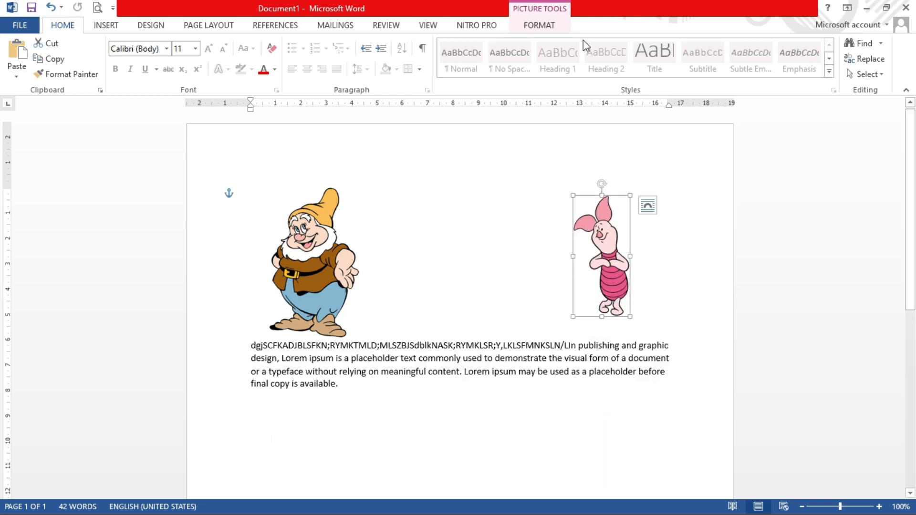
# Set the Piglet picture's wrapping to In Line with Text and move it within the paragraph's second line, first into "Lorem", finally beside "used to"
pyautogui.click(563, 24)
pyautogui.click(628, 68)
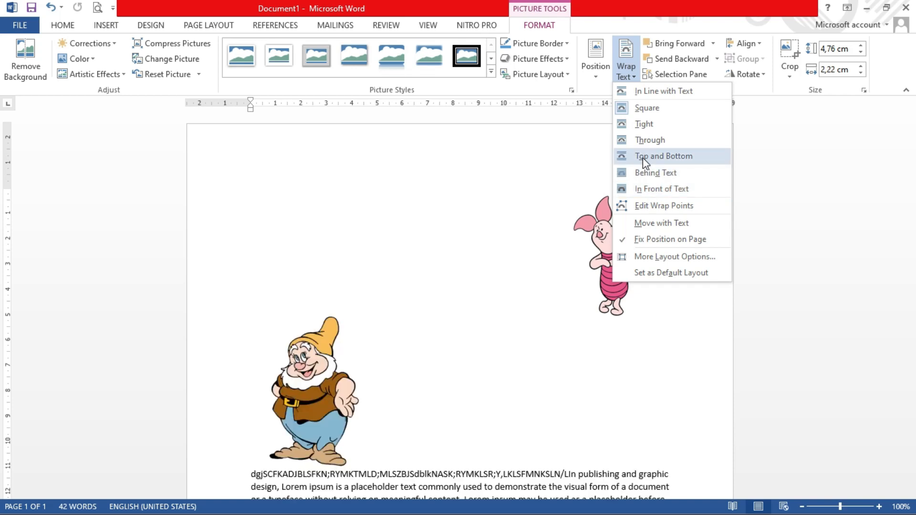
pyautogui.click(639, 96)
pyautogui.moveTo(288, 270); pyautogui.dragTo(292, 358)
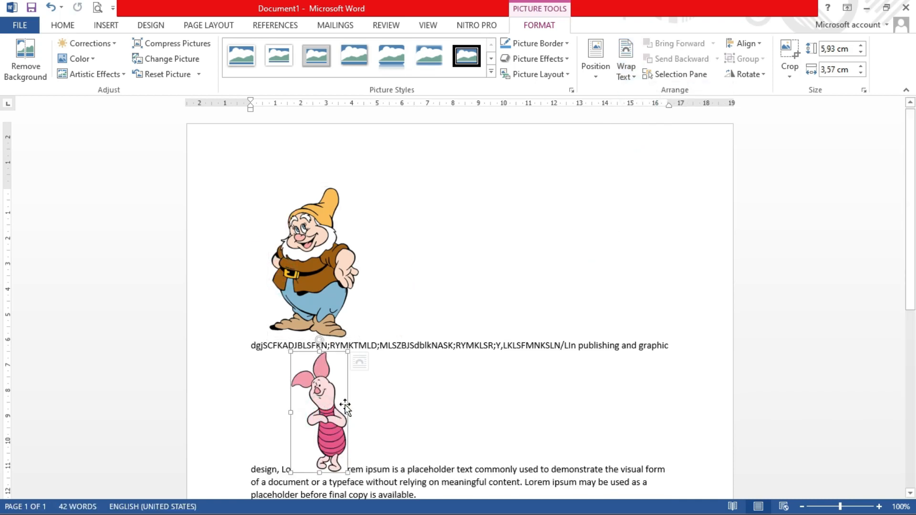
pyautogui.scroll(-2, 345, 407)
pyautogui.click(368, 406)
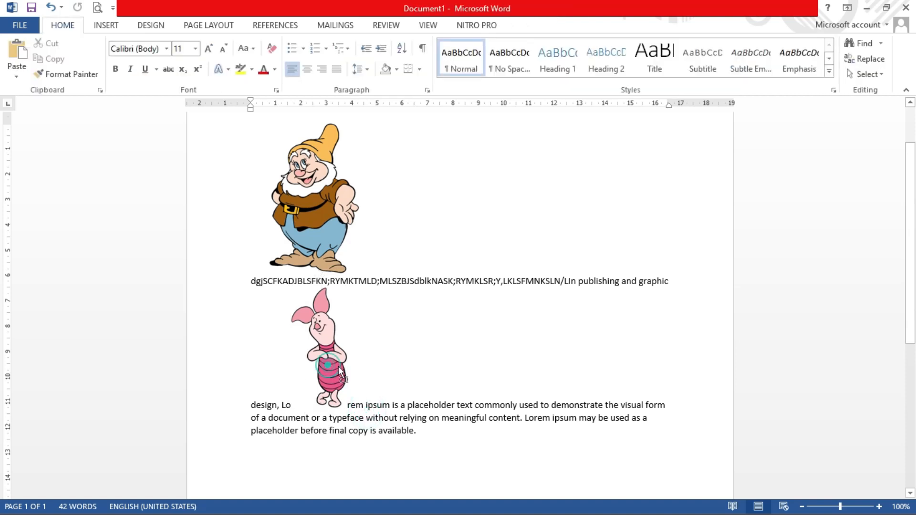
pyautogui.moveTo(339, 366); pyautogui.dragTo(545, 315)
# Set the Piglet picture's text wrapping to Square and move it above the paragraph's right end, level with the dwarf picture
pyautogui.click(530, 25)
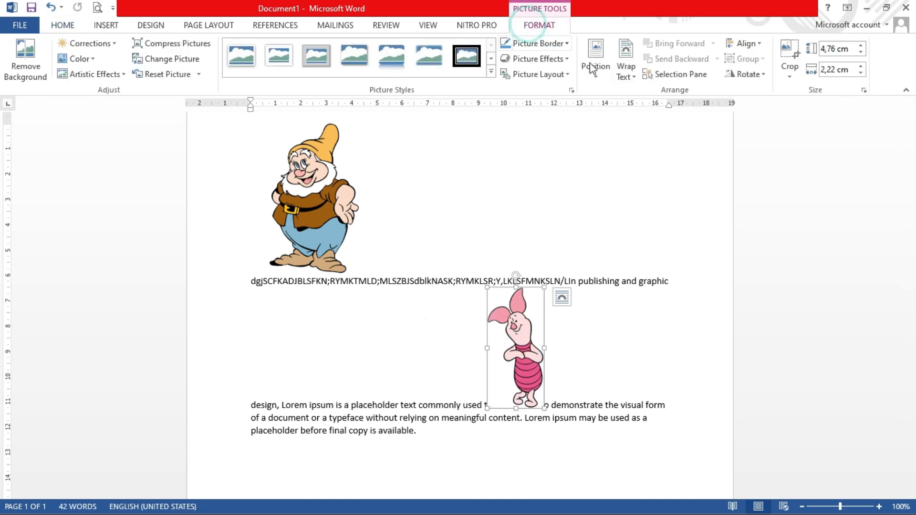
pyautogui.click(625, 71)
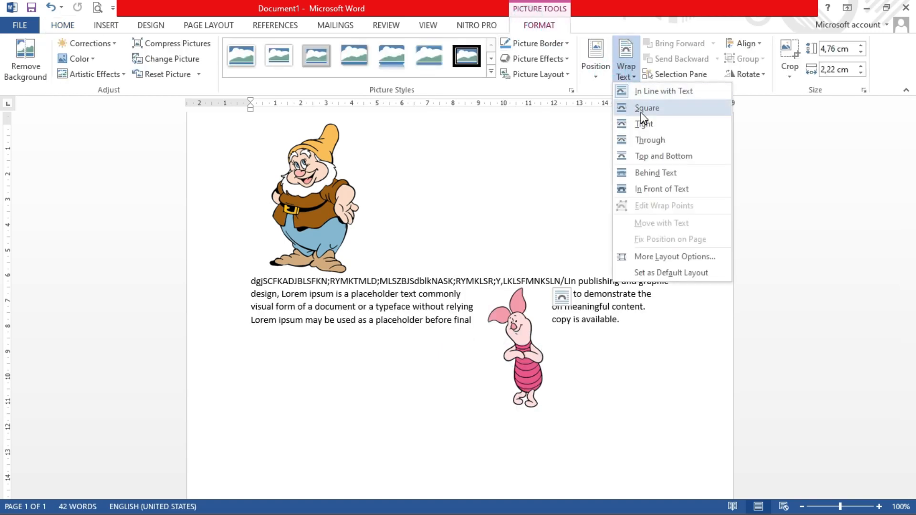
pyautogui.click(641, 114)
pyautogui.moveTo(496, 330)
pyautogui.mouseDown()
pyautogui.moveTo(393, 330)
pyautogui.moveTo(549, 330)
pyautogui.moveTo(325, 330)
pyautogui.moveTo(575, 329)
pyautogui.moveTo(523, 389)
pyautogui.moveTo(482, 326)
pyautogui.mouseUp()
pyautogui.moveTo(544, 336); pyautogui.dragTo(558, 259)
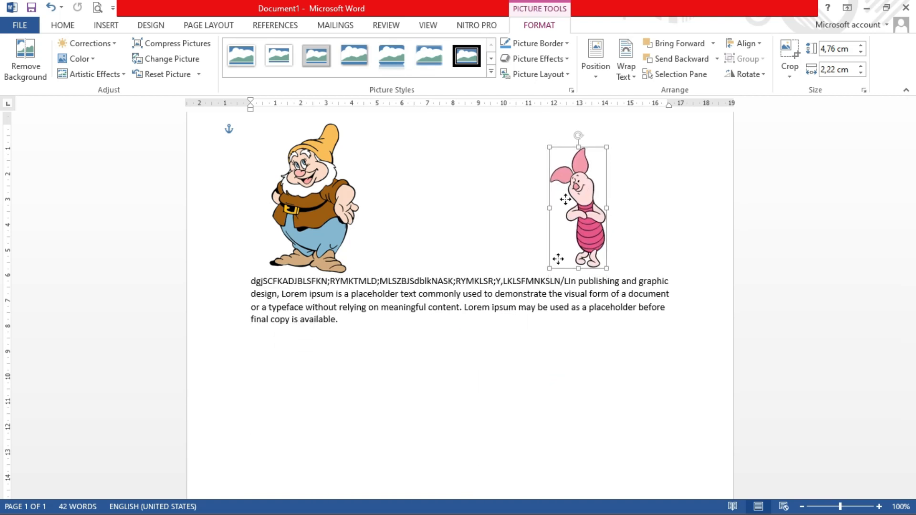
pyautogui.moveTo(566, 199); pyautogui.dragTo(598, 203)
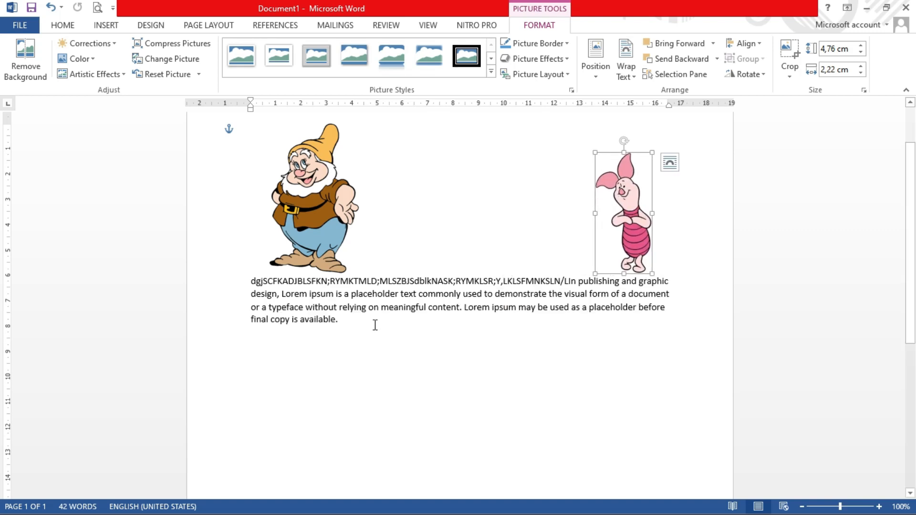
# Move the Piglet picture to the left end of the paragraph, directly below the dwarf picture
pyautogui.click(340, 319)
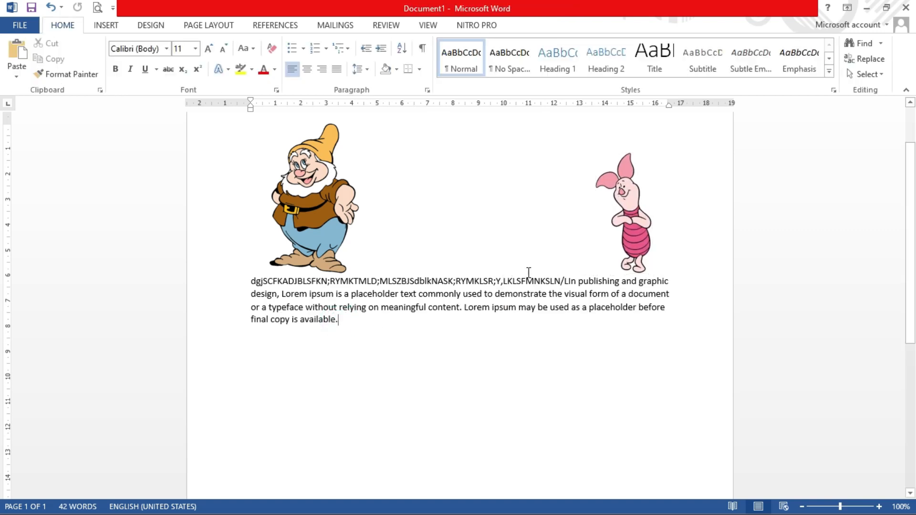
pyautogui.moveTo(631, 217); pyautogui.dragTo(300, 341)
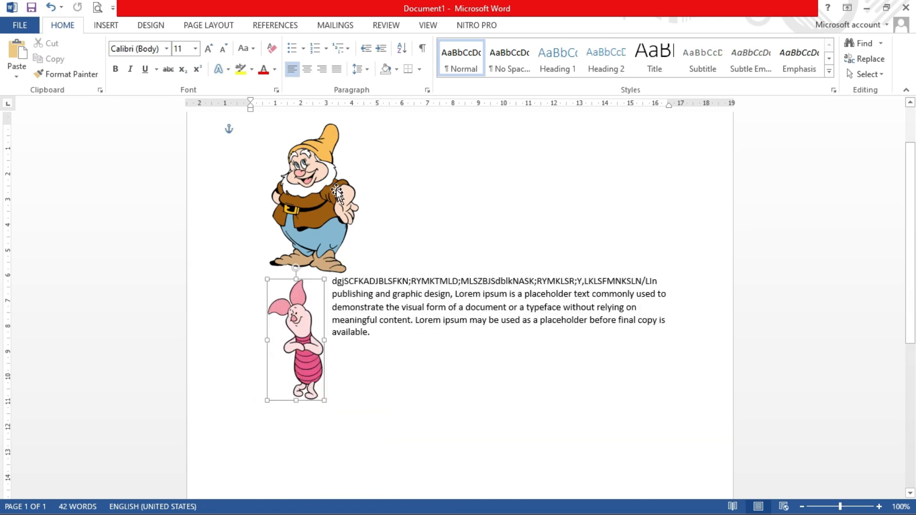
pyautogui.click(337, 188)
pyautogui.scroll(1, 337, 188)
pyautogui.click(296, 351)
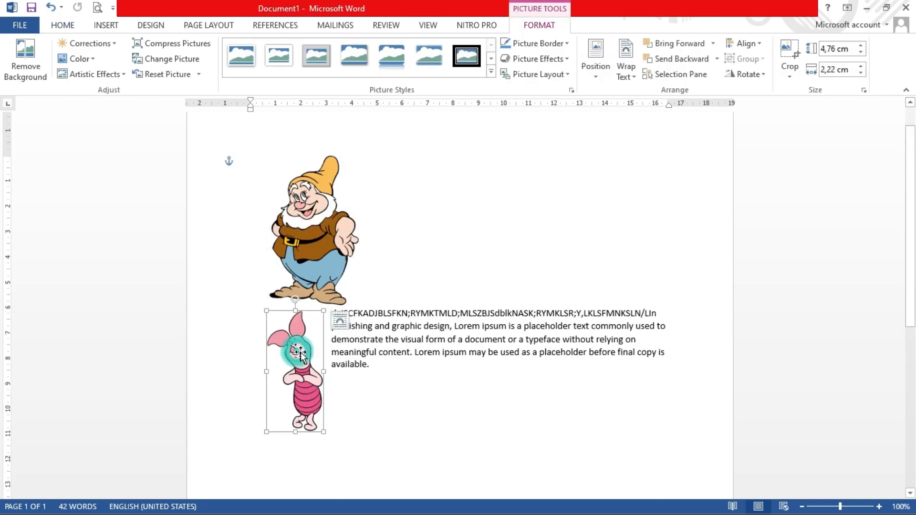
# Make text wrap around the dwarf picture in the paragraph's right part, and move the Piglet picture into the text's left part and back below it
pyautogui.click(312, 226)
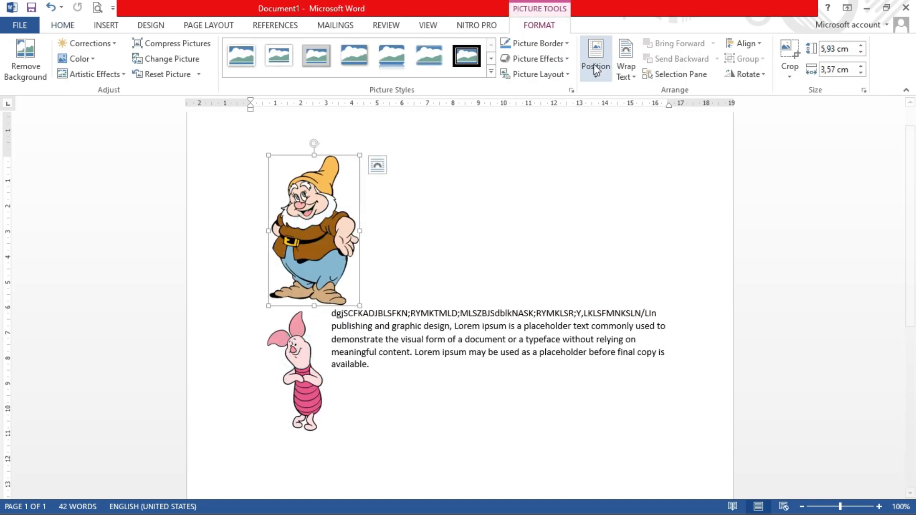
pyautogui.click(626, 75)
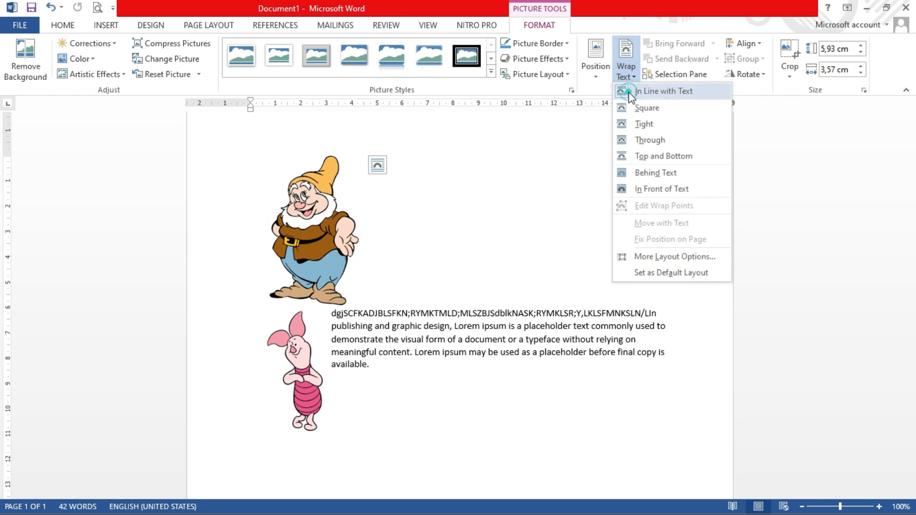
pyautogui.click(627, 92)
pyautogui.moveTo(356, 211); pyautogui.dragTo(361, 331)
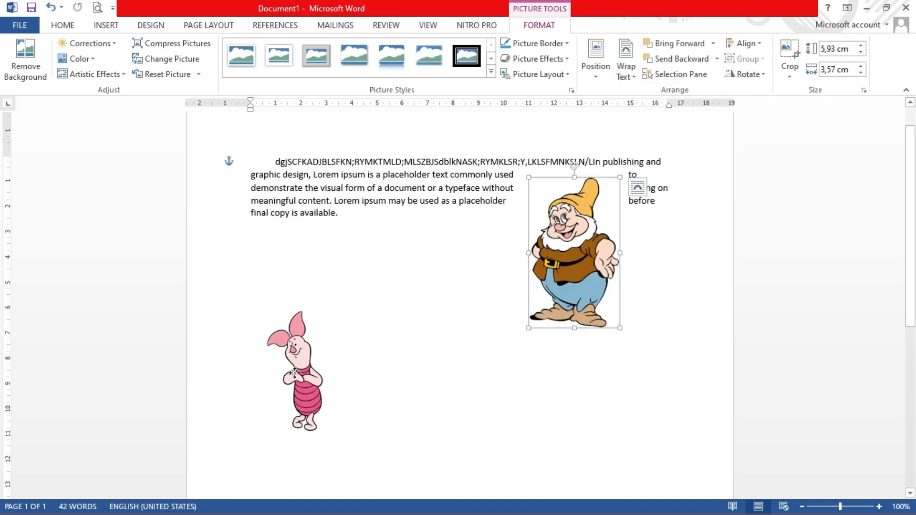
pyautogui.moveTo(293, 372); pyautogui.dragTo(333, 253)
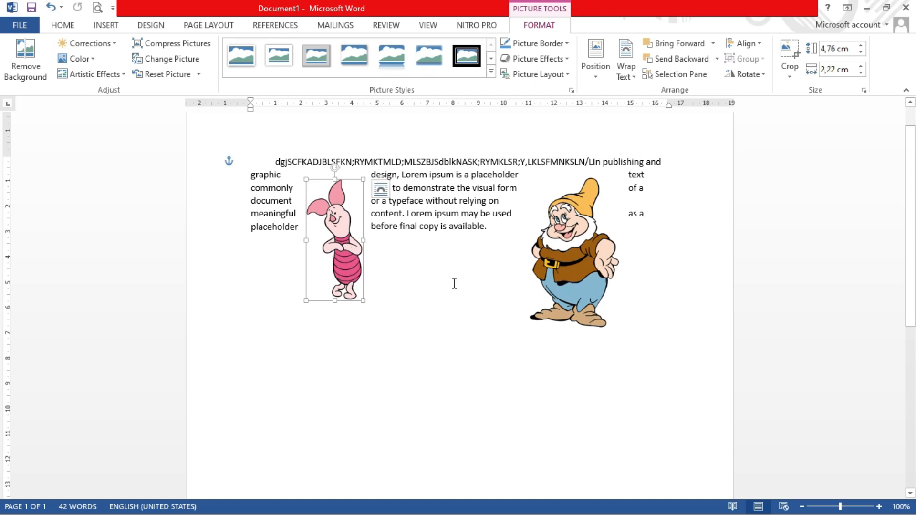
pyautogui.moveTo(337, 265); pyautogui.dragTo(295, 343)
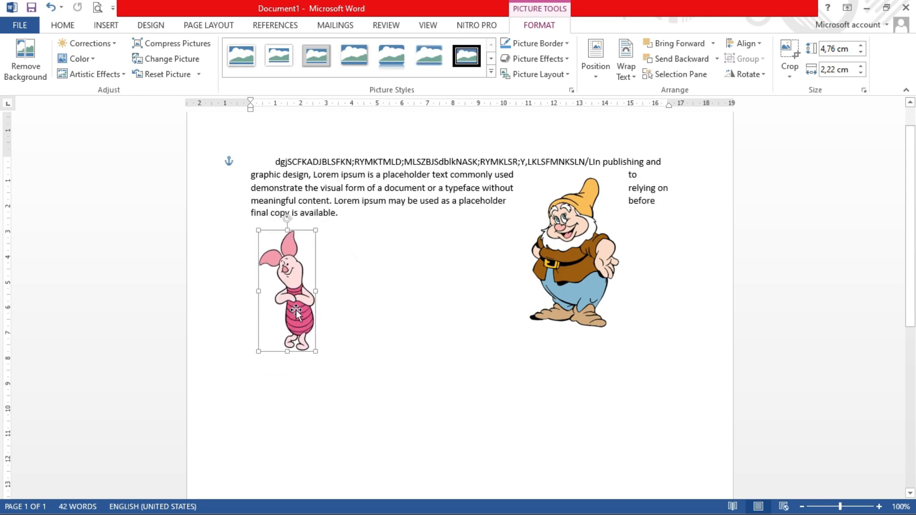
# Move the dwarf picture to the right margin beside the text and the Piglet picture immediately to its left, level with the paragraph's last lines
pyautogui.moveTo(563, 267); pyautogui.dragTo(604, 271)
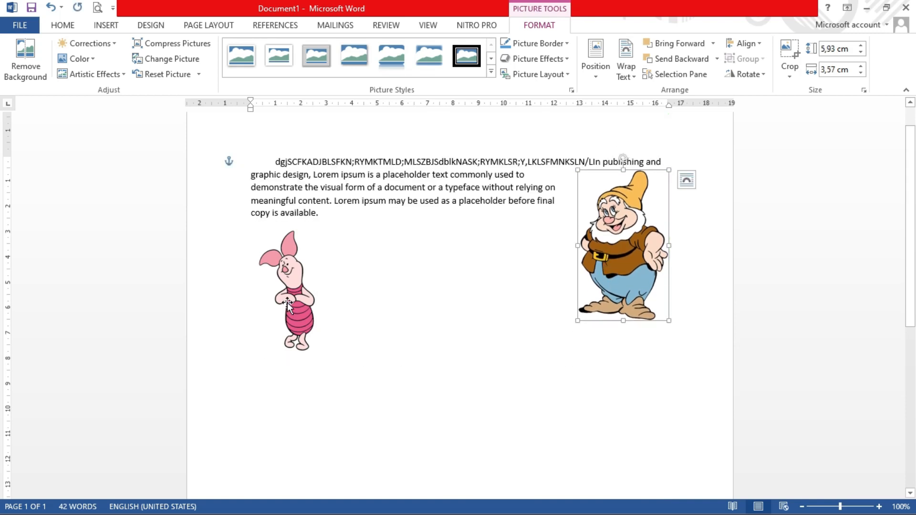
pyautogui.moveTo(287, 303); pyautogui.dragTo(531, 299)
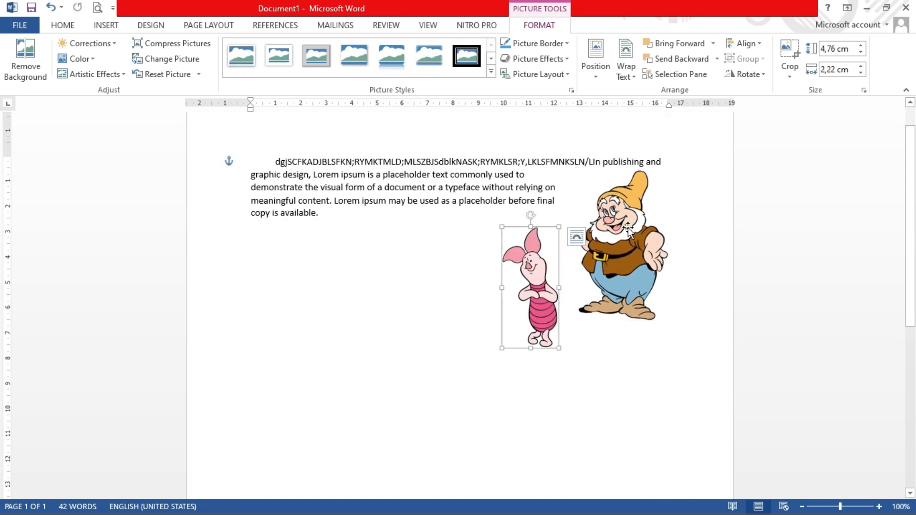
pyautogui.moveTo(625, 224)
pyautogui.mouseDown()
pyautogui.moveTo(620, 210)
pyautogui.moveTo(619, 231)
pyautogui.mouseUp()
pyautogui.click(542, 281)
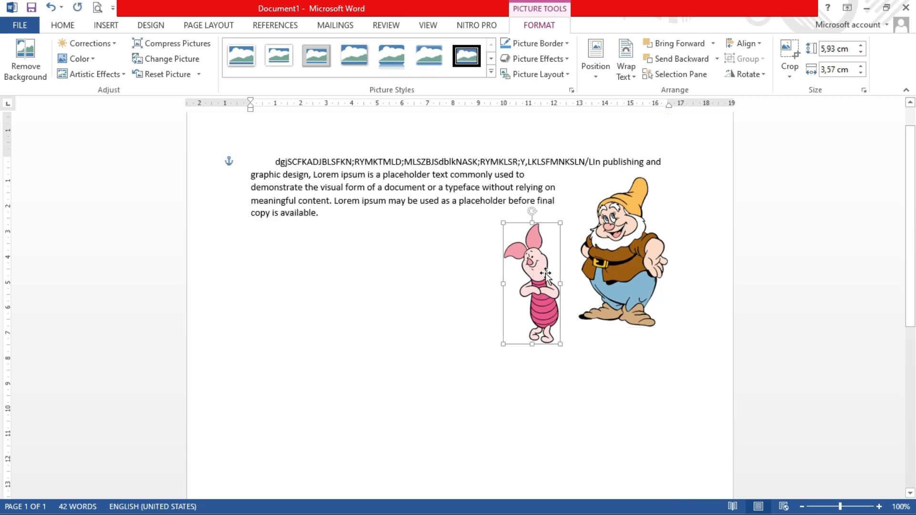
pyautogui.click(637, 242)
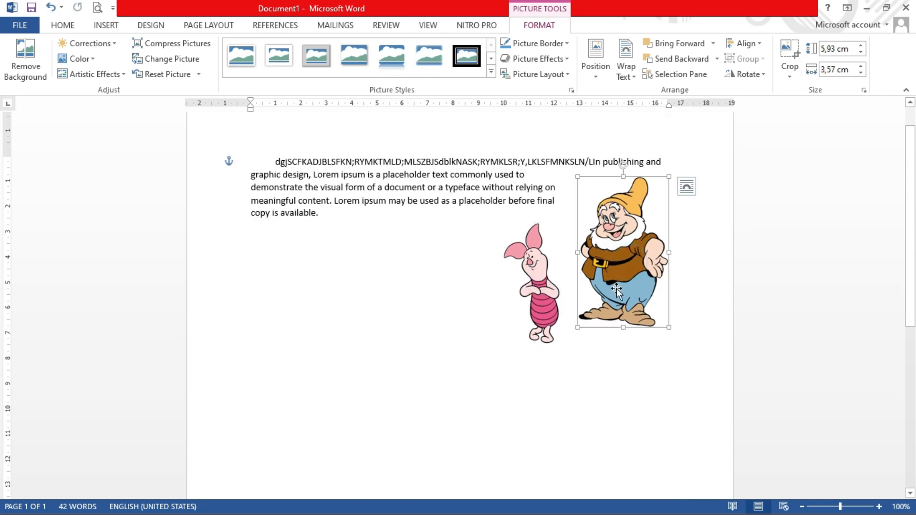
pyautogui.moveTo(547, 287); pyautogui.dragTo(547, 260)
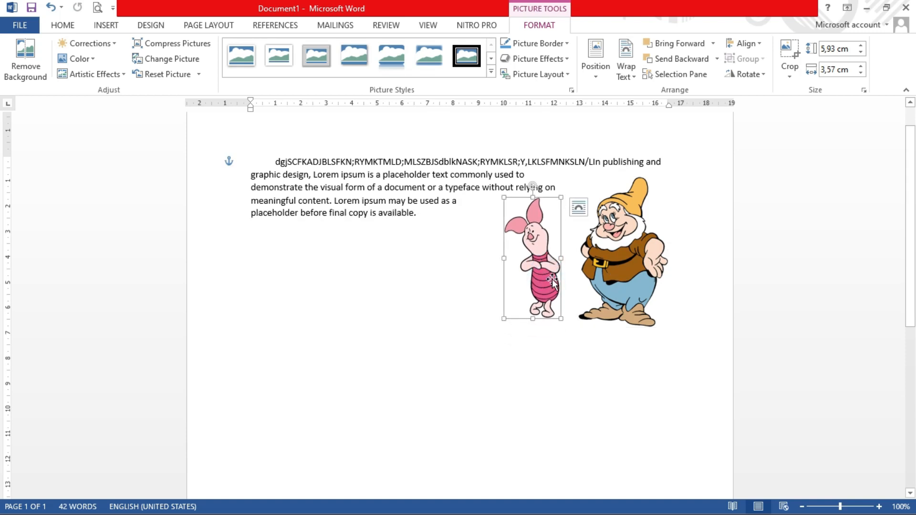
pyautogui.click(628, 294)
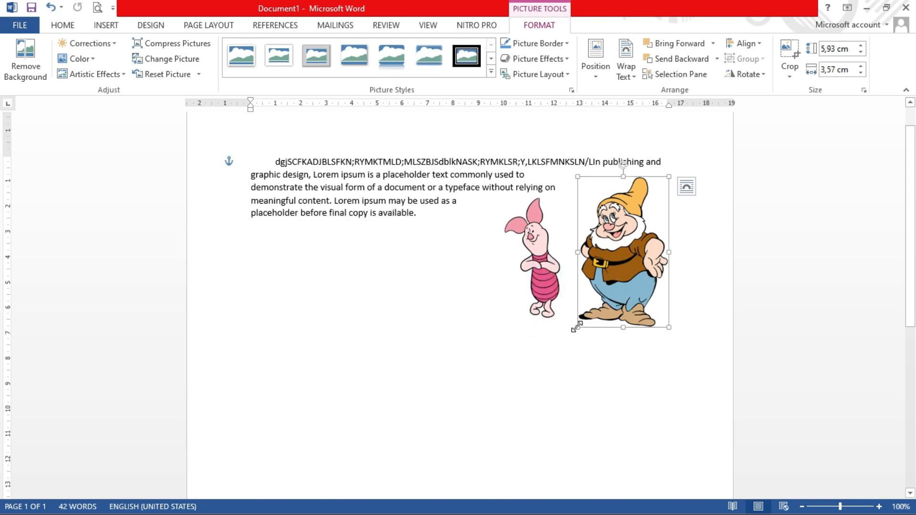
# Shrink the dwarf picture proportionally from its lower-left corner, keeping it at the right margin
pyautogui.moveTo(577, 327)
pyautogui.mouseDown()
pyautogui.moveTo(572, 387)
pyautogui.moveTo(597, 286)
pyautogui.moveTo(577, 346)
pyautogui.moveTo(580, 324)
pyautogui.mouseUp()
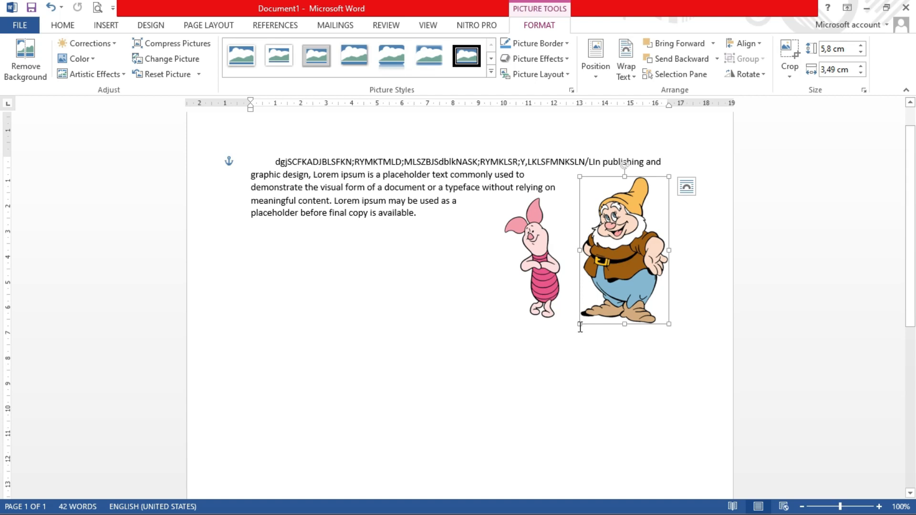
pyautogui.moveTo(579, 324); pyautogui.dragTo(579, 327)
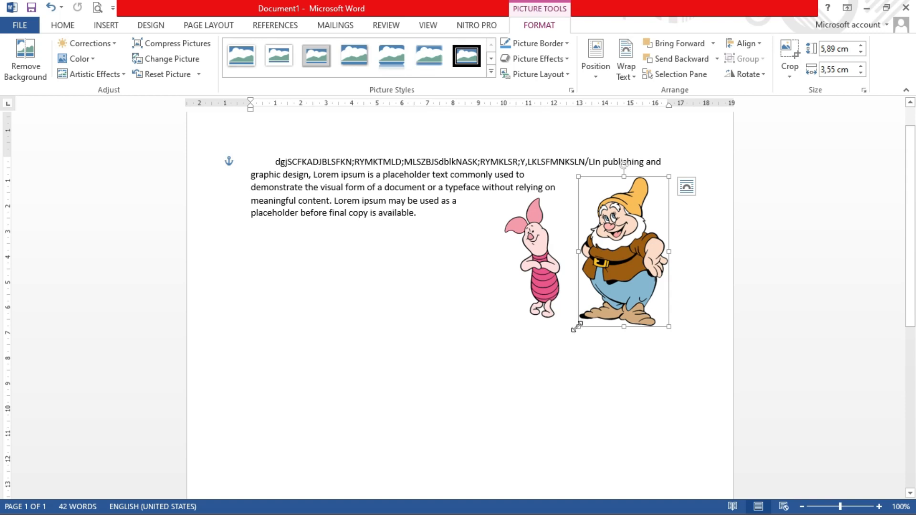
pyautogui.moveTo(577, 327); pyautogui.dragTo(584, 279)
# Shrink the Piglet picture to about 3.89 by 1.82 cm and move it close to the dwarf's left side
pyautogui.click(522, 300)
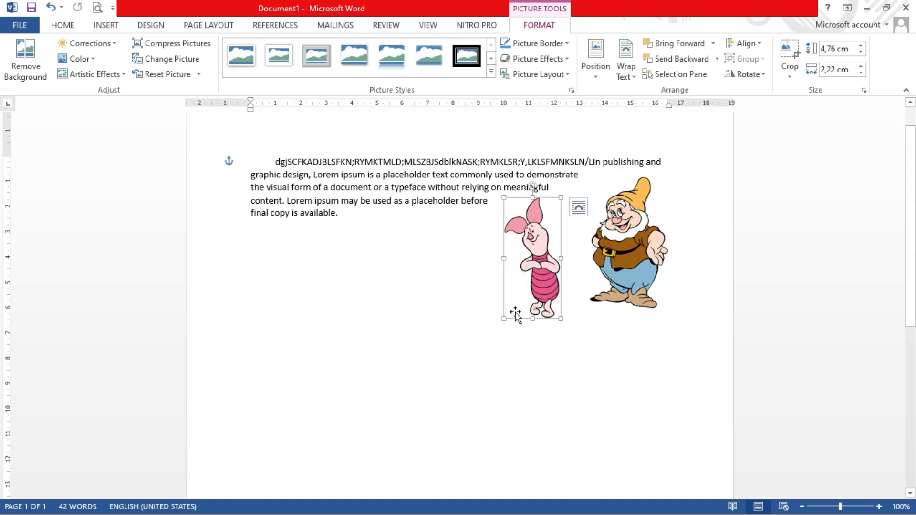
pyautogui.moveTo(506, 318); pyautogui.dragTo(535, 297)
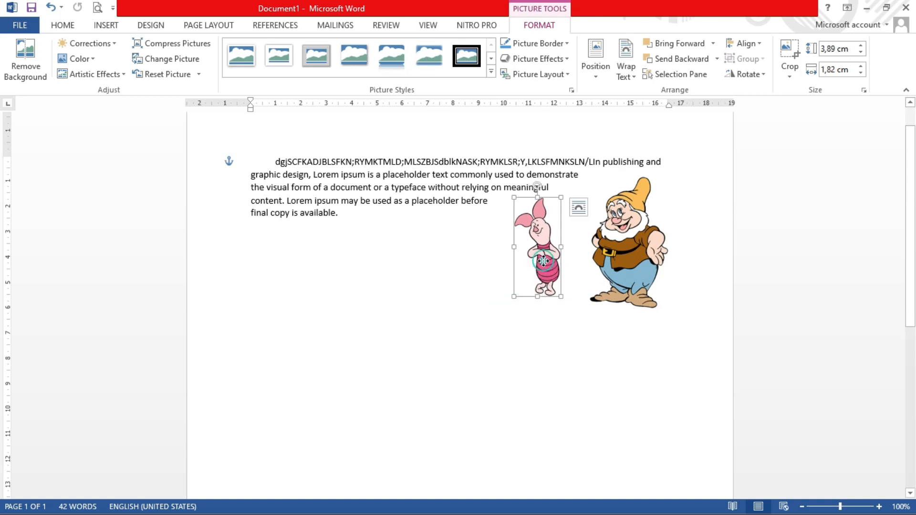
pyautogui.moveTo(545, 263); pyautogui.dragTo(563, 267)
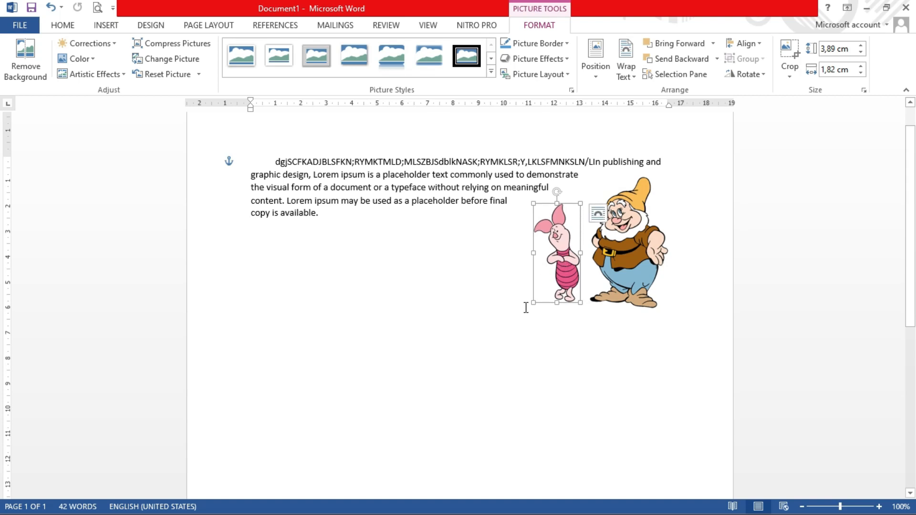
pyautogui.click(506, 289)
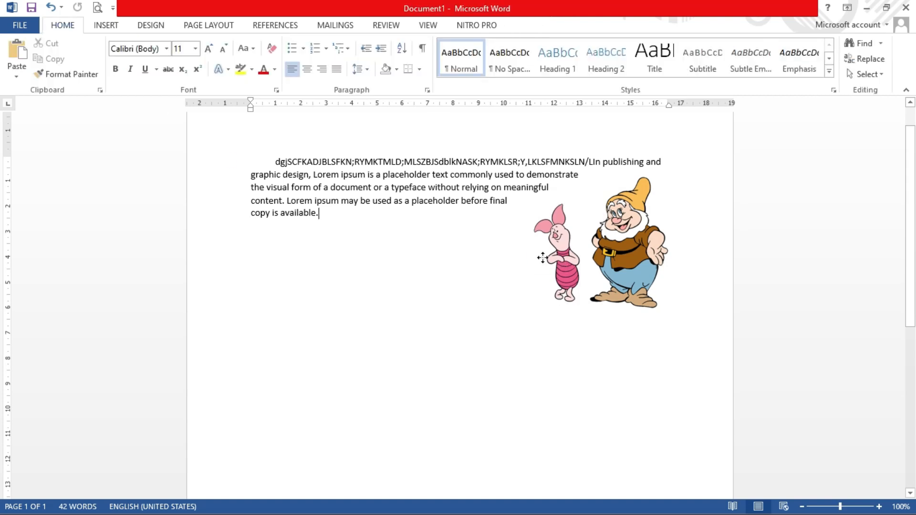
pyautogui.click(542, 262)
pyautogui.click(470, 244)
# Try a paragraph break after "MLSZBJSdblkNASK;" in the first line and remove it again
pyautogui.click(482, 160)
pyautogui.press('Return')
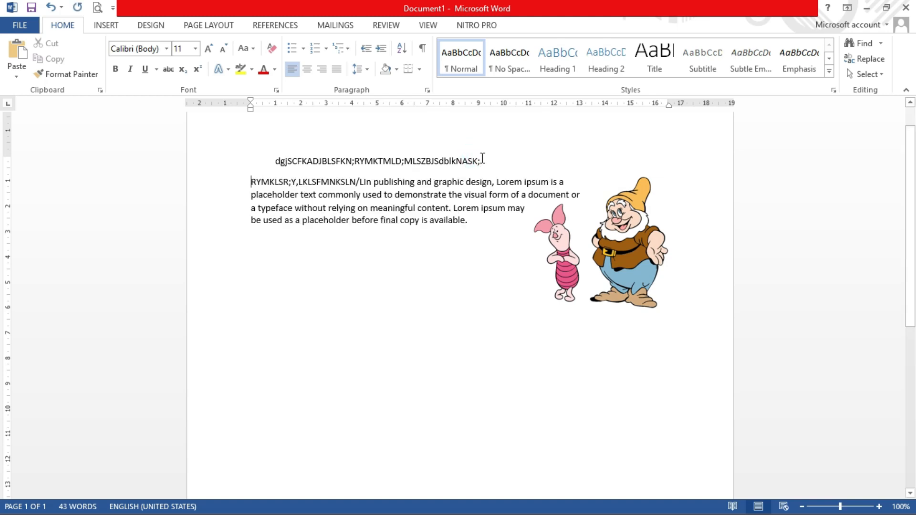
pyautogui.press('BackSpace')
pyautogui.click(438, 223)
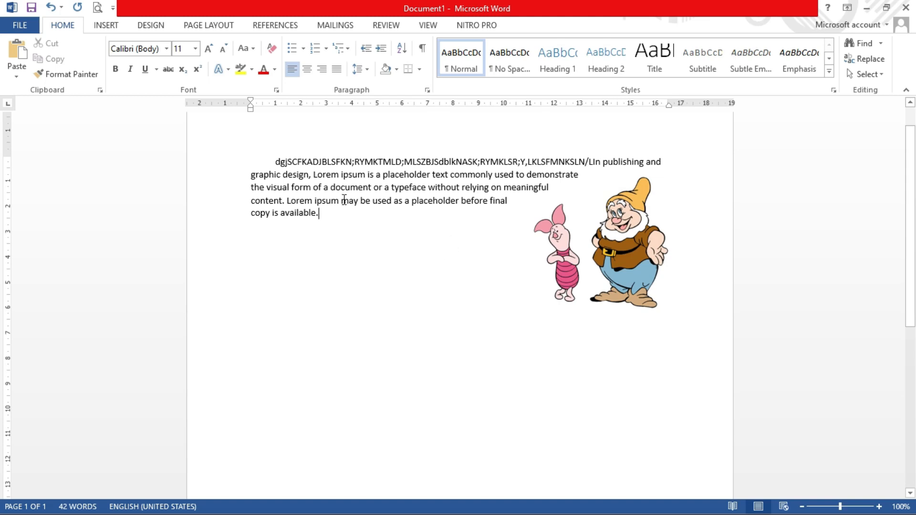
# Replace the lowercase "d" at the start of the paragraph with a capital "D"
pyautogui.click(343, 200)
pyautogui.click(274, 162)
pyautogui.click(281, 161)
pyautogui.press('BackSpace')
pyautogui.write('D')
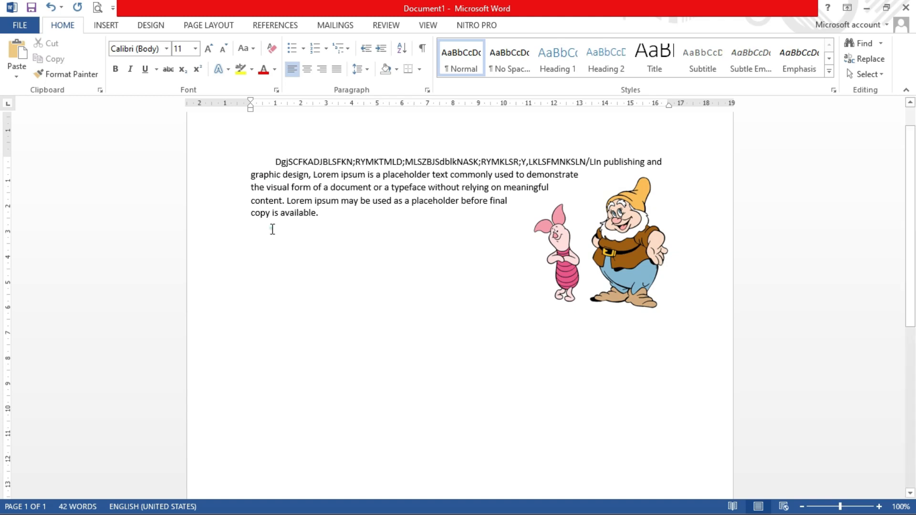
pyautogui.moveTo(324, 187); pyautogui.dragTo(341, 201)
pyautogui.click(107, 27)
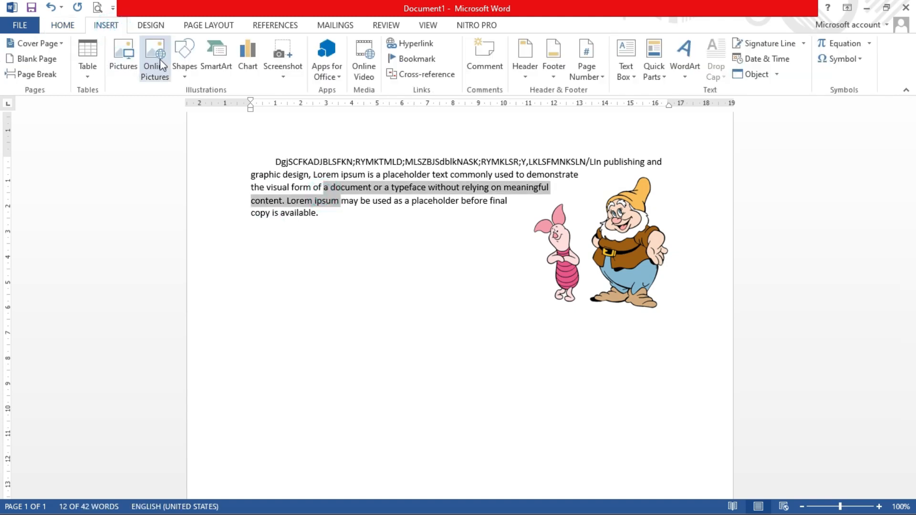
pyautogui.click(461, 201)
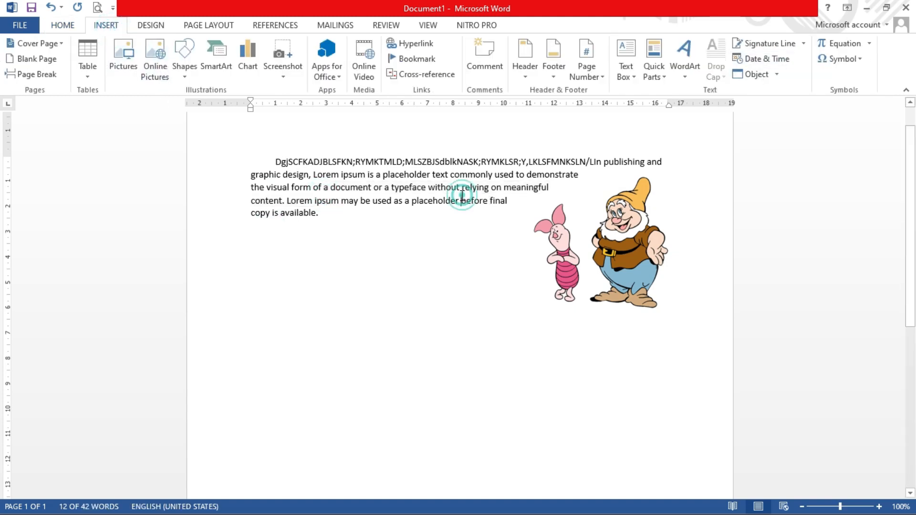
pyautogui.click(336, 217)
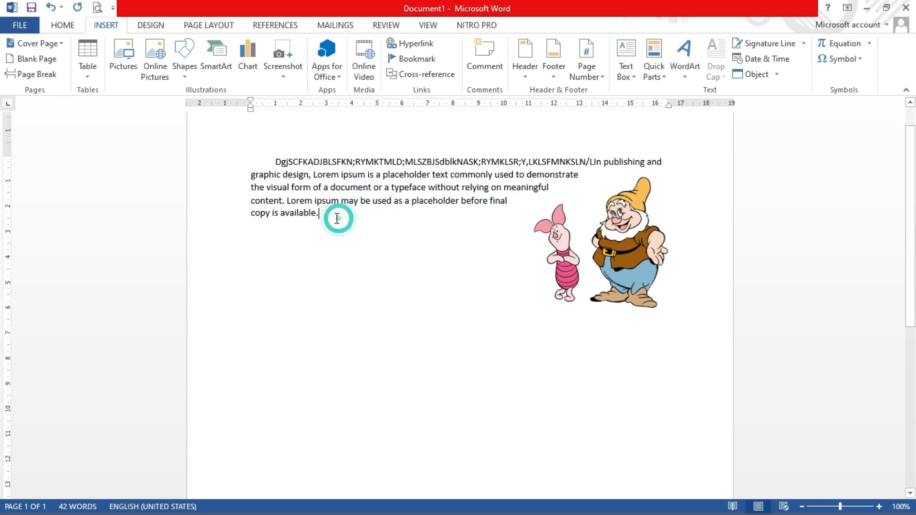
pyautogui.click(293, 163)
# Insert the picture "4" from the "my work" folder on New Volume (D:) after "copy is available."
pyautogui.click(329, 216)
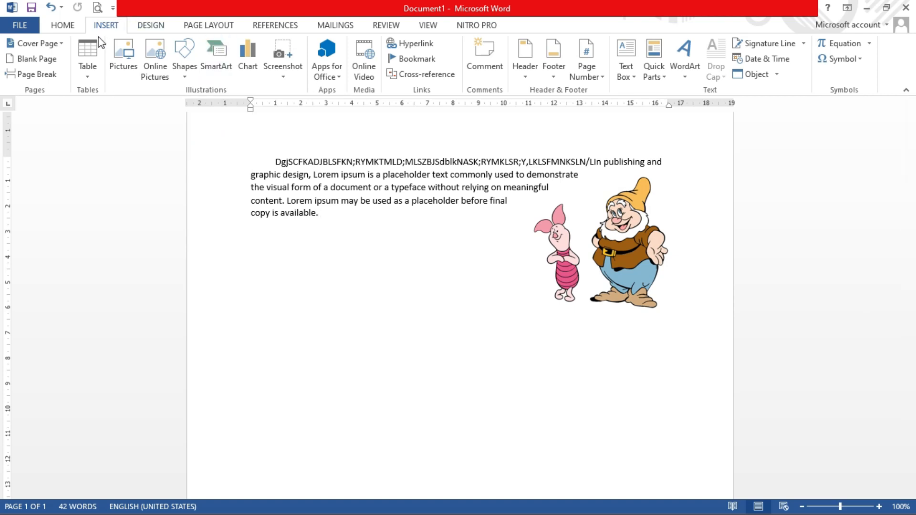
pyautogui.click(125, 62)
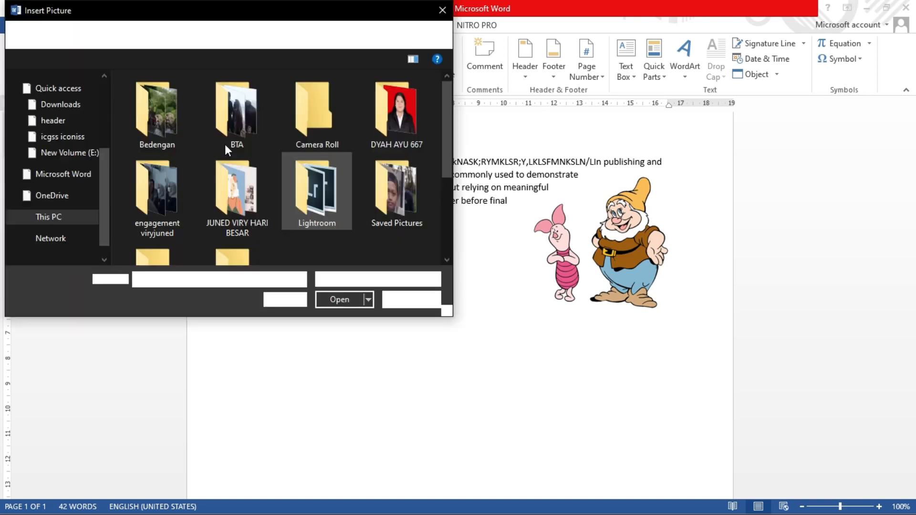
pyautogui.scroll(-5, 320, 191)
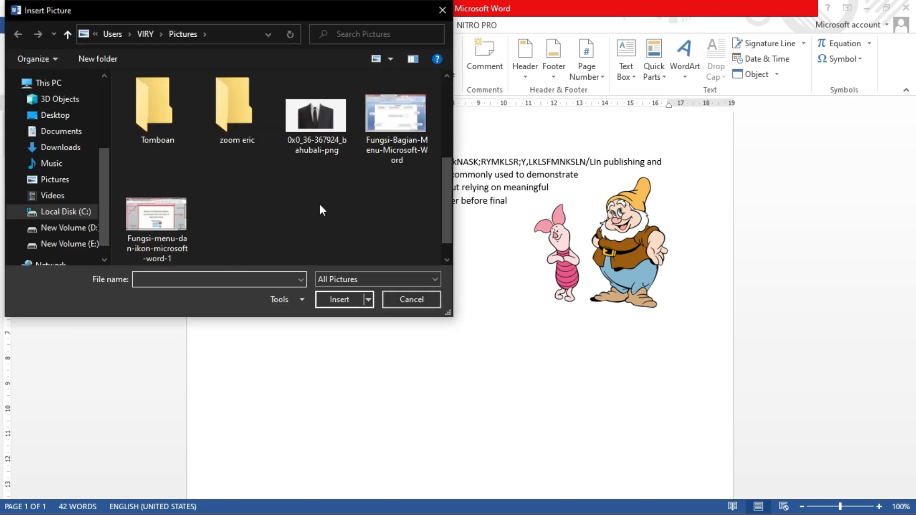
pyautogui.click(72, 228)
pyautogui.scroll(-2, 327, 184)
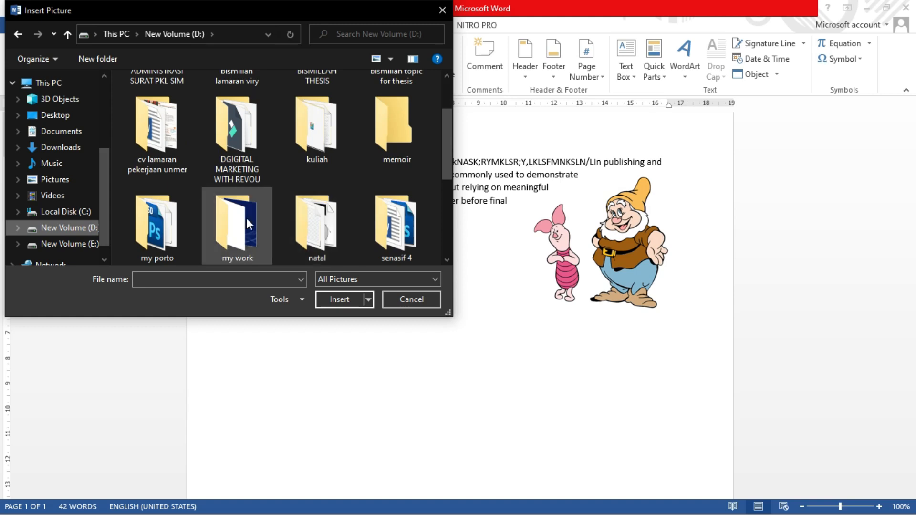
pyautogui.doubleClick(237, 232)
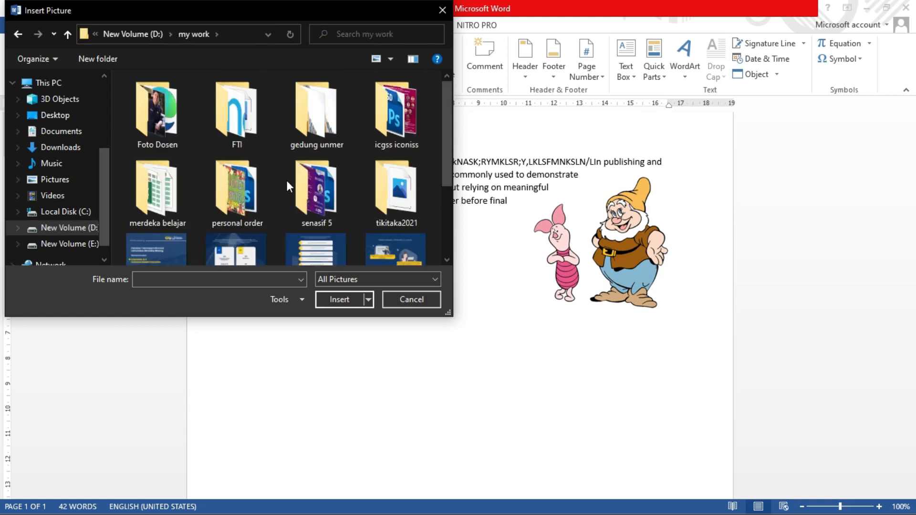
pyautogui.scroll(-3, 286, 181)
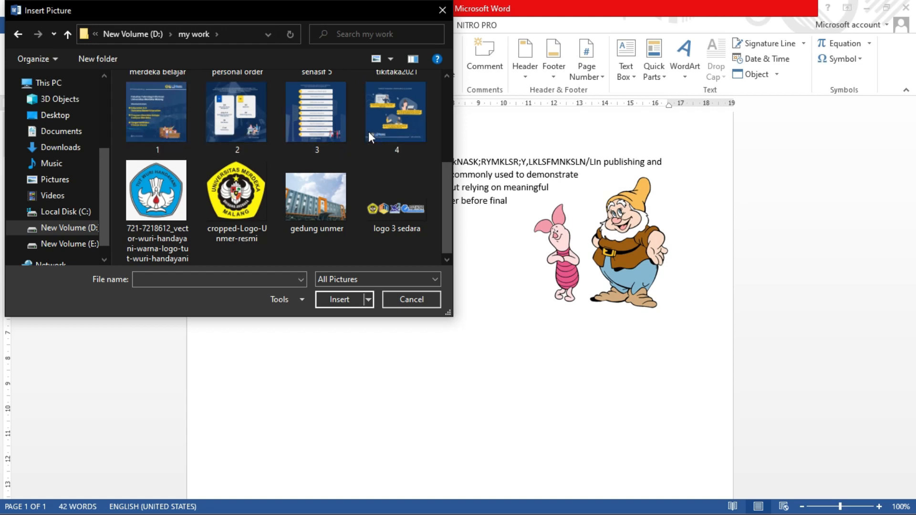
pyautogui.click(394, 130)
pyautogui.click(330, 300)
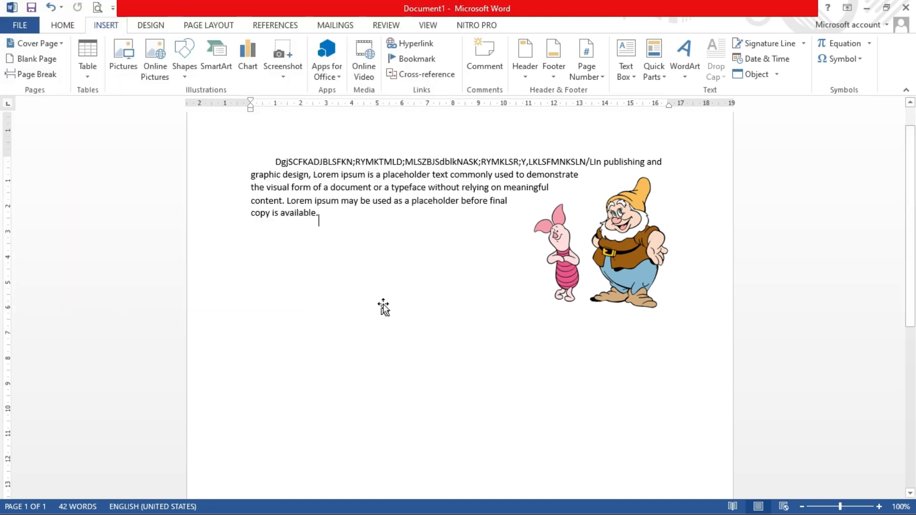
# Shrink the inserted blue infographic proportionally to about 8.5 cm square
pyautogui.scroll(-5, 679, 441)
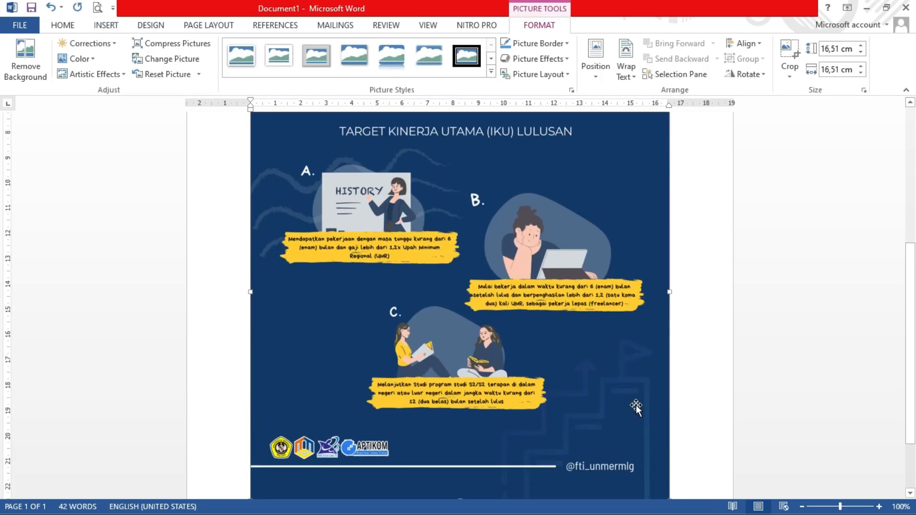
pyautogui.scroll(-3, 637, 405)
pyautogui.moveTo(670, 415); pyautogui.dragTo(491, 262)
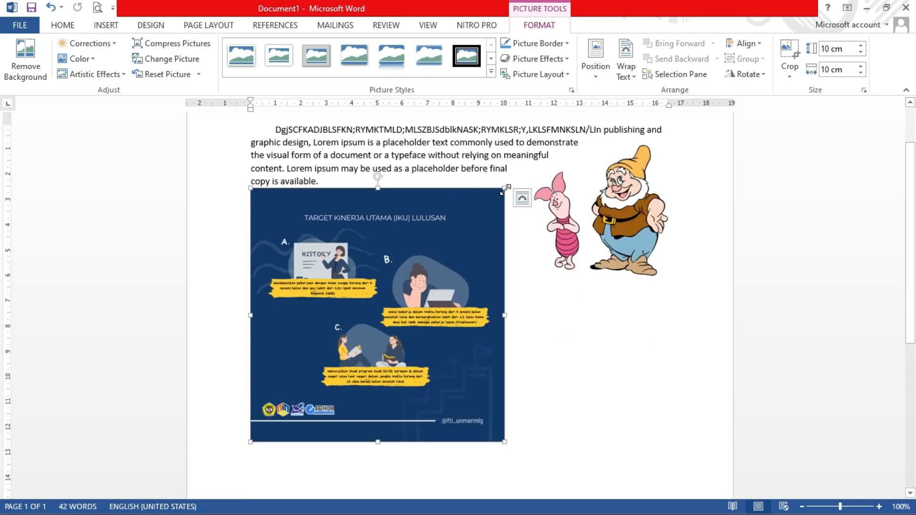
pyautogui.moveTo(497, 190); pyautogui.dragTo(422, 228)
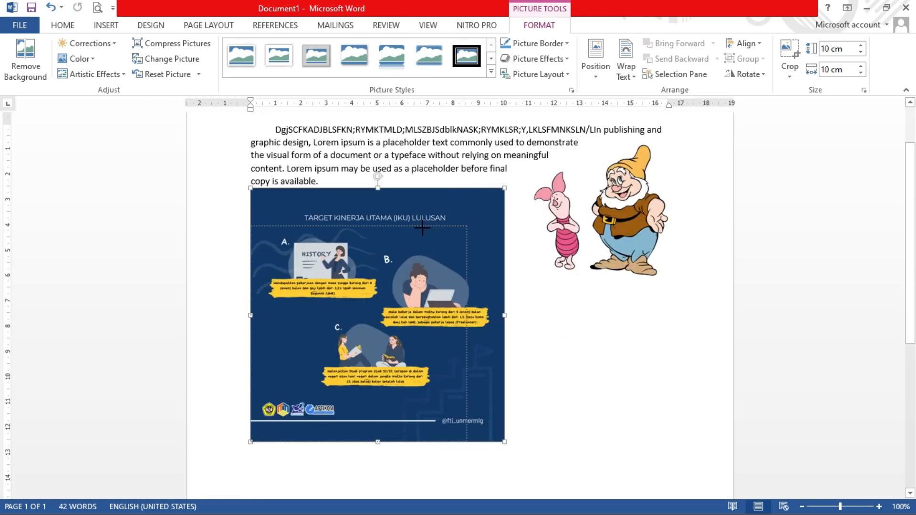
# Browse the local "my work" folder for another picture to insert
pyautogui.click(105, 24)
pyautogui.click(128, 60)
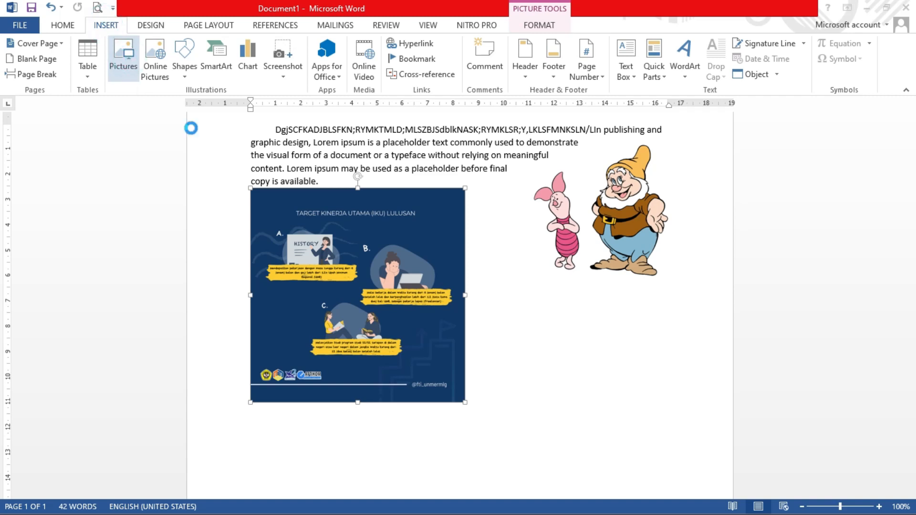
pyautogui.scroll(-3, 241, 199)
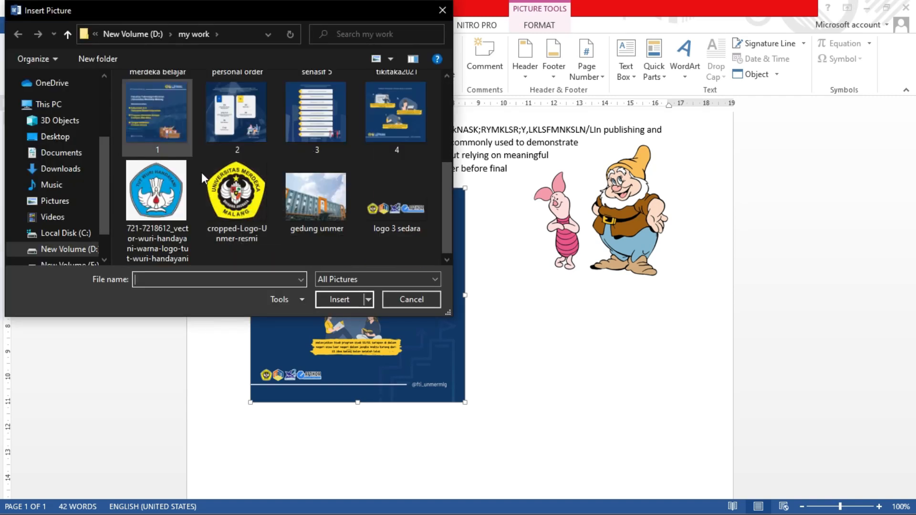
pyautogui.scroll(3, 356, 199)
pyautogui.scroll(-3, 345, 213)
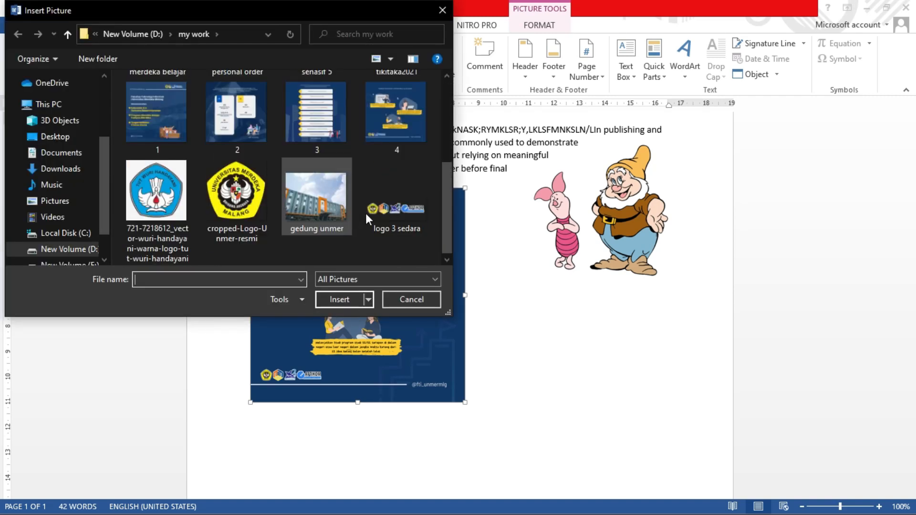
pyautogui.scroll(3, 366, 213)
pyautogui.scroll(-3, 345, 193)
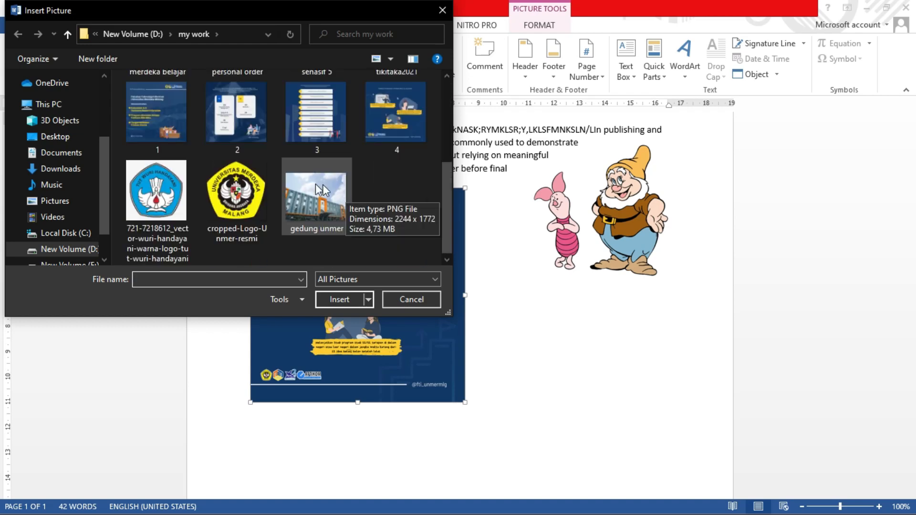
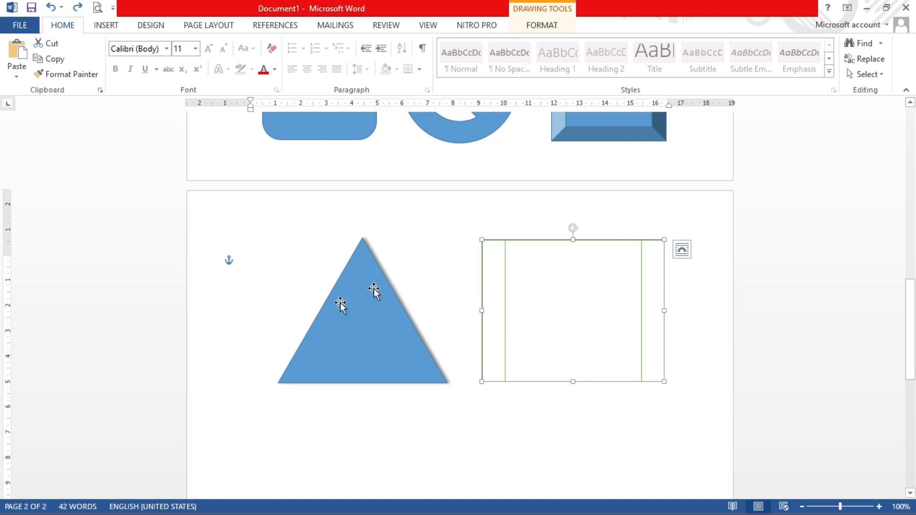
# Copy the green-outlined rectangle's formatting onto the blue triangle with Format Painter and undo the change
pyautogui.click(72, 74)
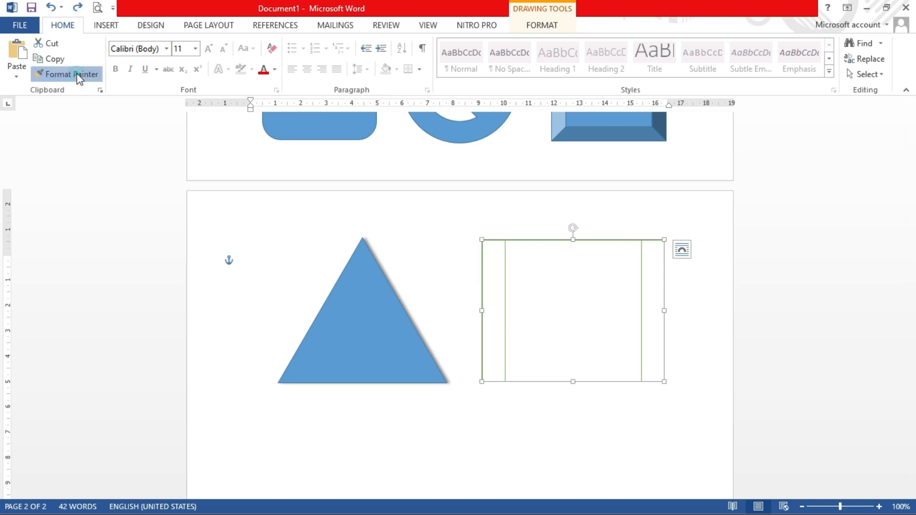
pyautogui.click(366, 301)
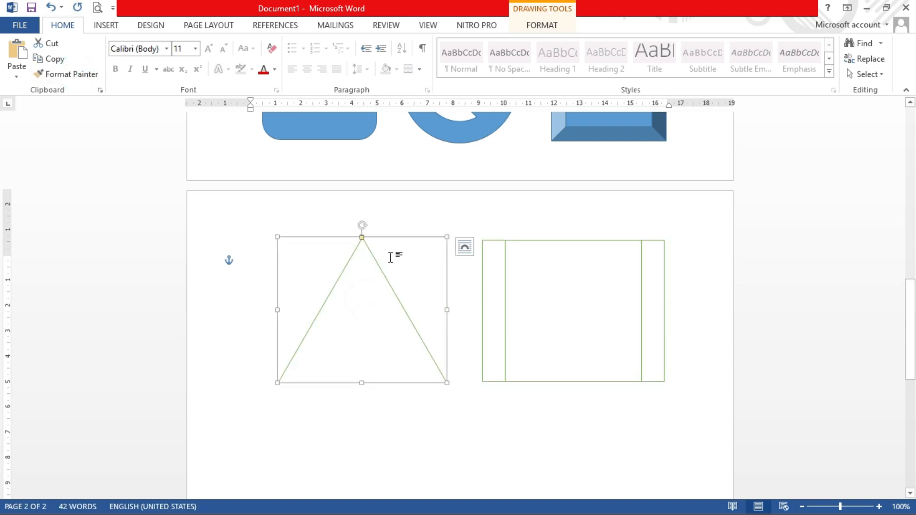
pyautogui.hotkey('ctrl', 'z')
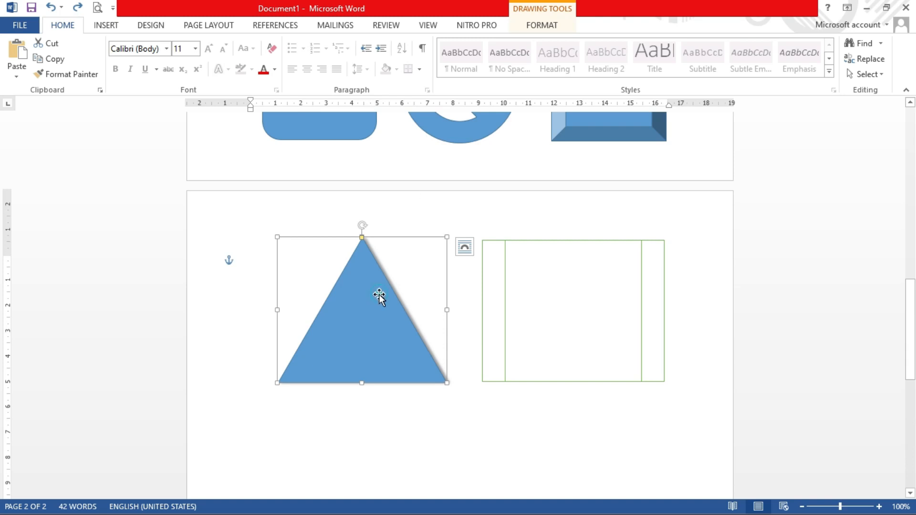
pyautogui.click(430, 226)
pyautogui.click(402, 323)
pyautogui.click(80, 77)
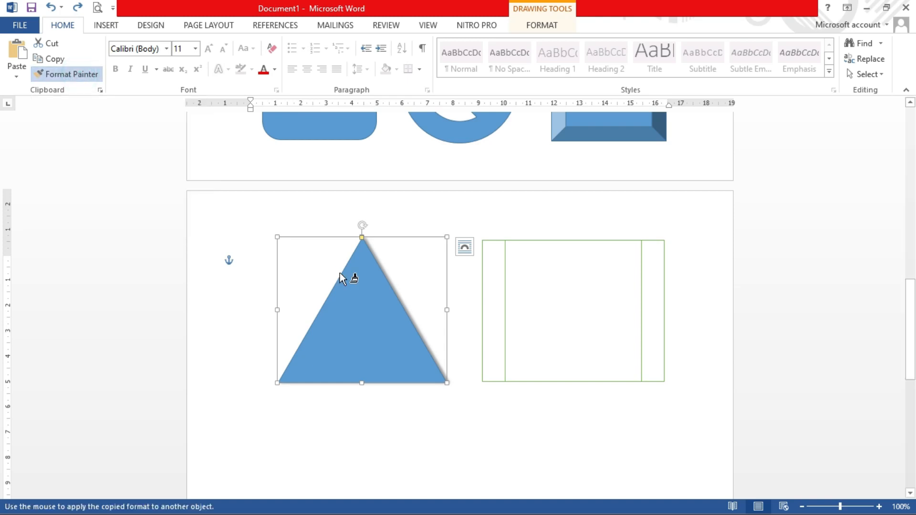
pyautogui.click(383, 304)
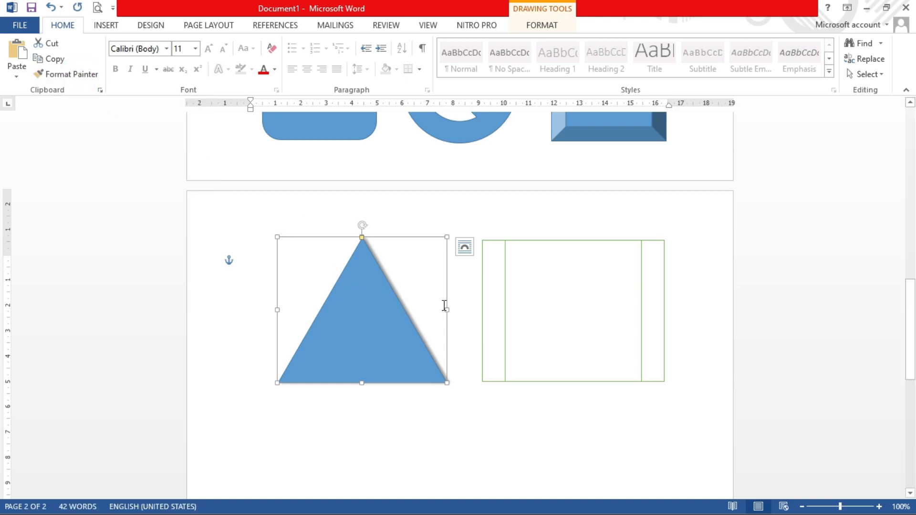
pyautogui.click(505, 297)
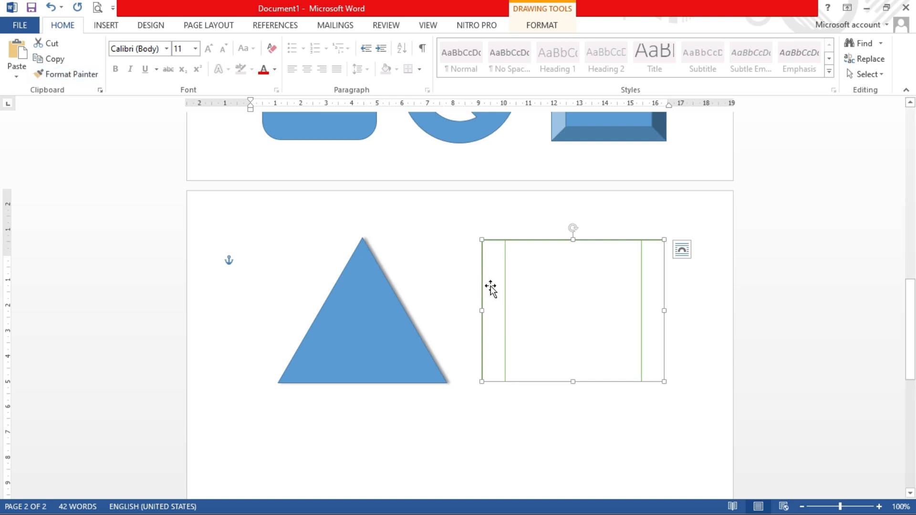
pyautogui.click(74, 76)
pyautogui.click(563, 313)
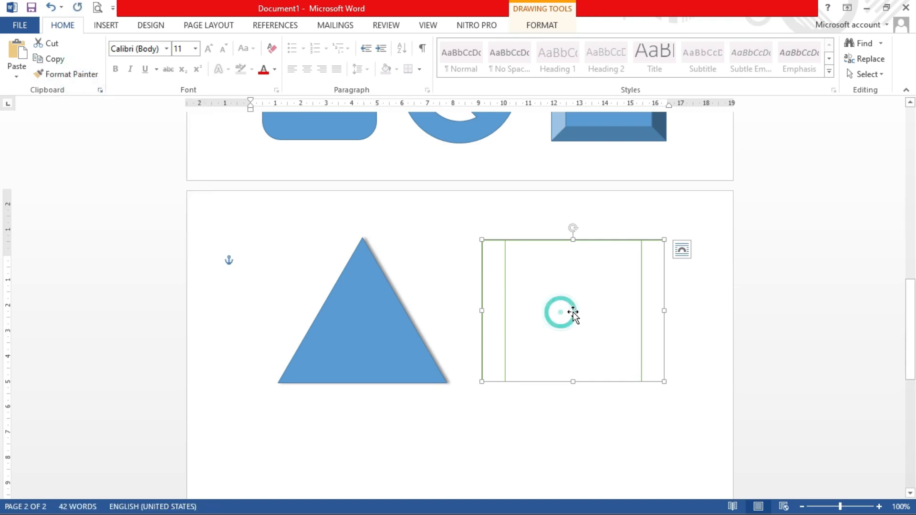
# Copy the blue triangle's formatting onto the green-outlined rectangle with Format Painter and undo the change
pyautogui.click(389, 327)
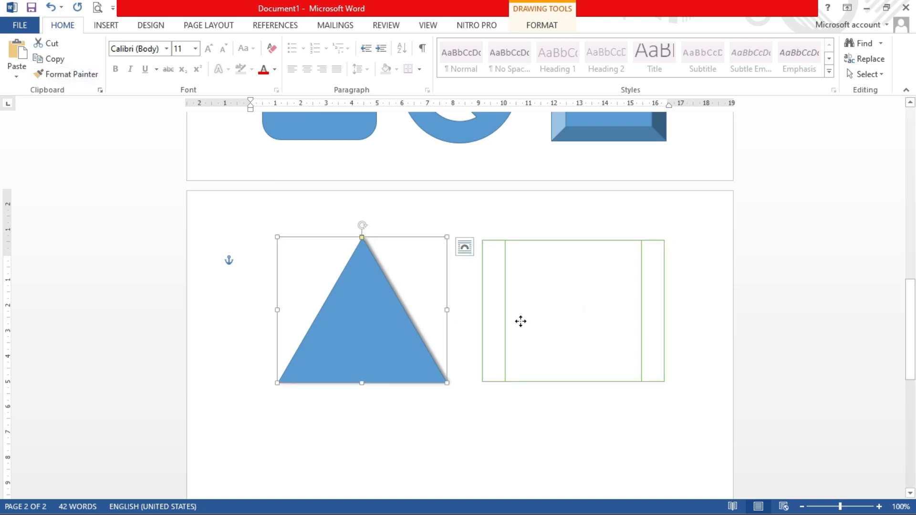
pyautogui.click(522, 321)
pyautogui.click(368, 309)
pyautogui.click(70, 74)
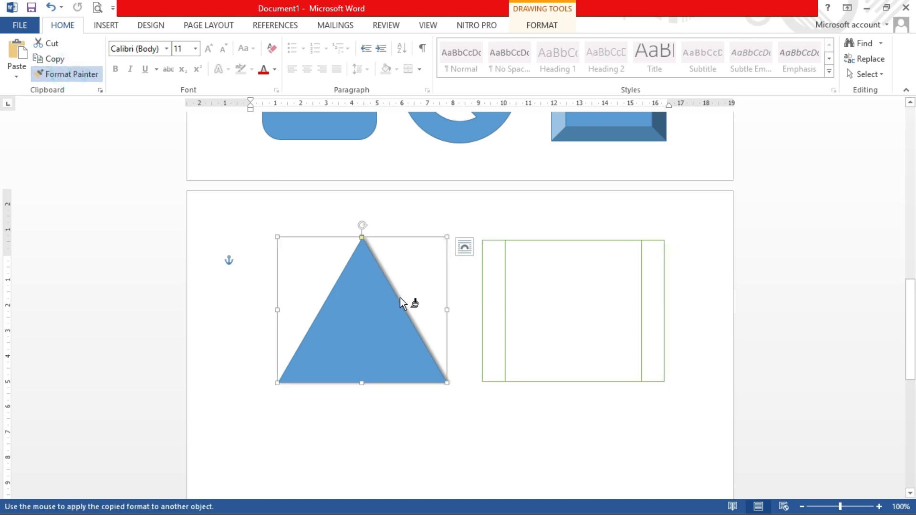
pyautogui.press('Escape')
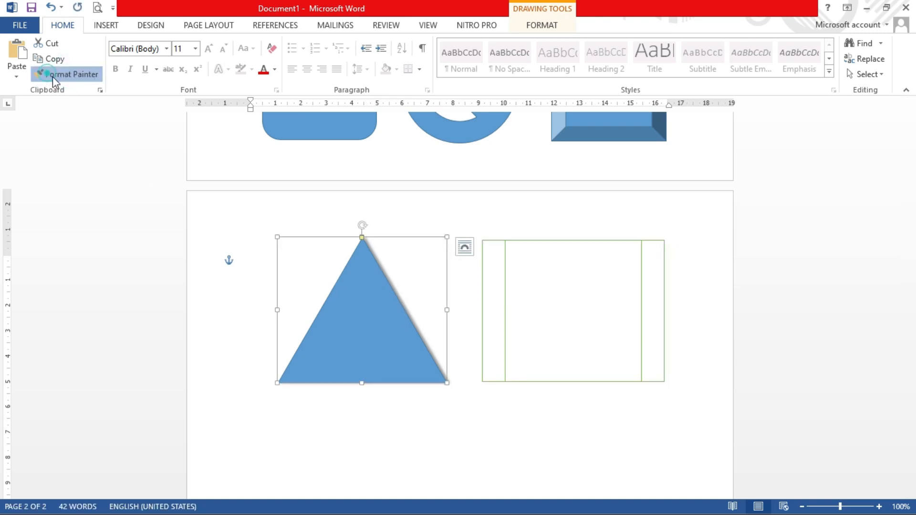
pyautogui.click(66, 74)
pyautogui.click(518, 288)
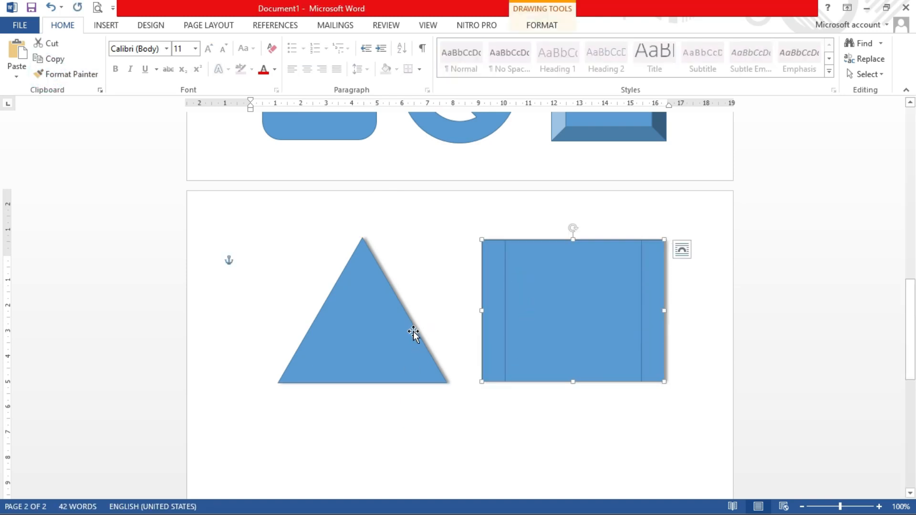
pyautogui.hotkey('ctrl', 'z')
# Apply the triangle's blue fill and shadow to the outlined rectangle once more with Format Painter, and undo it
pyautogui.click(430, 436)
pyautogui.click(382, 310)
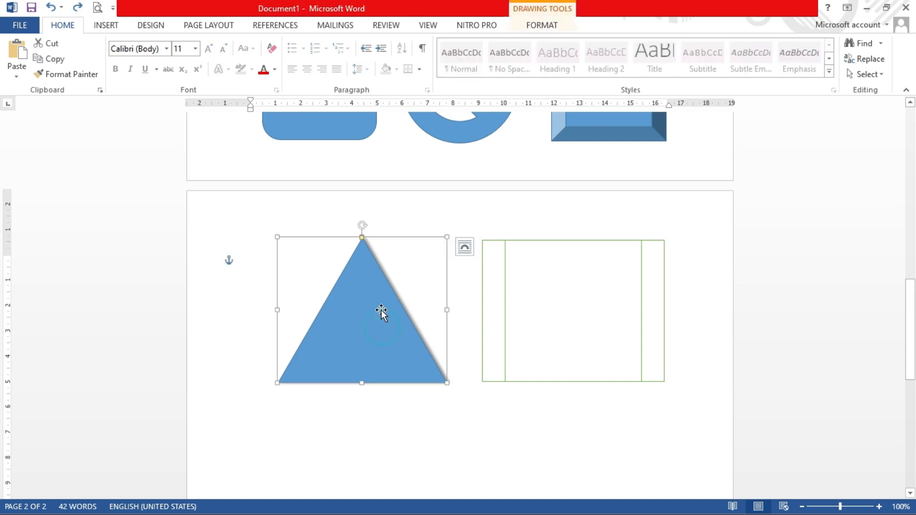
pyautogui.click(71, 75)
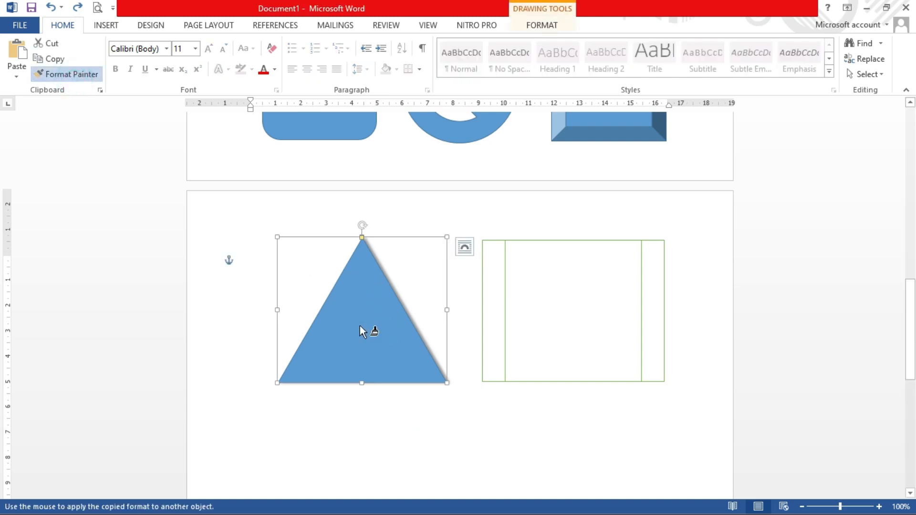
pyautogui.click(389, 334)
pyautogui.click(71, 75)
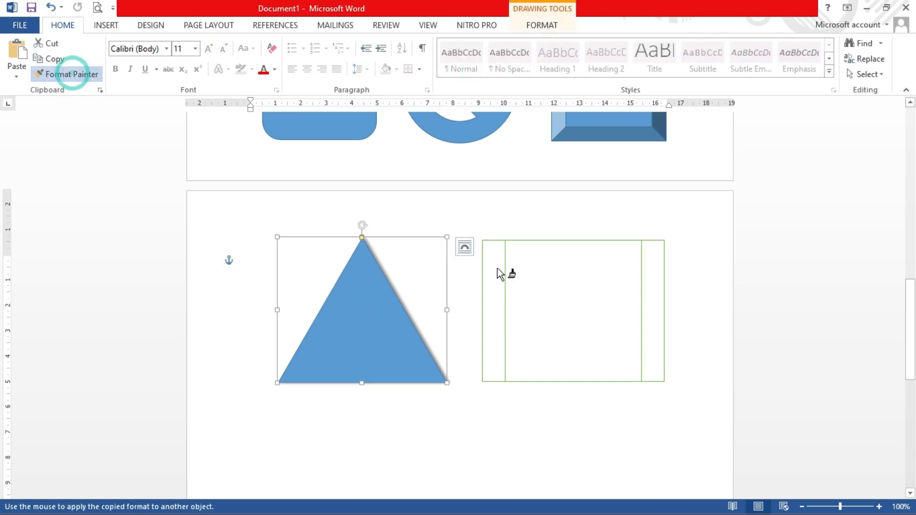
pyautogui.click(556, 281)
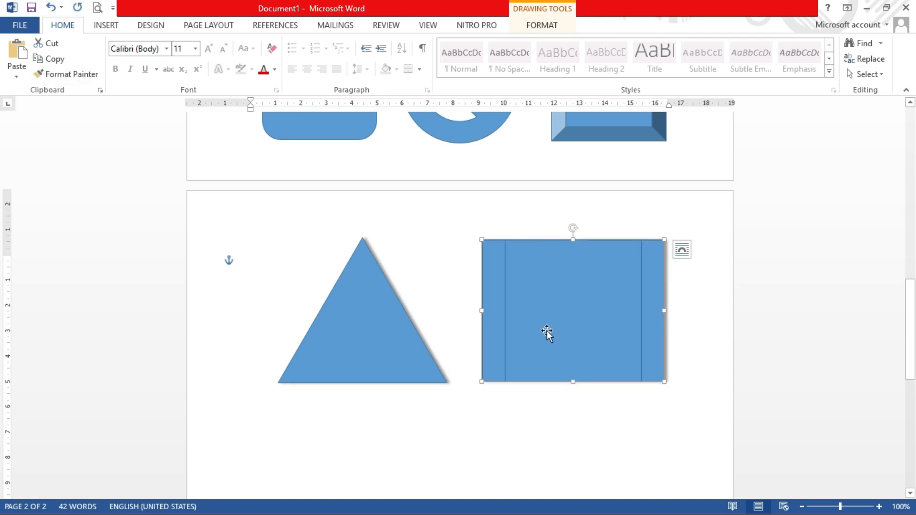
pyautogui.hotkey('ctrl', 'z')
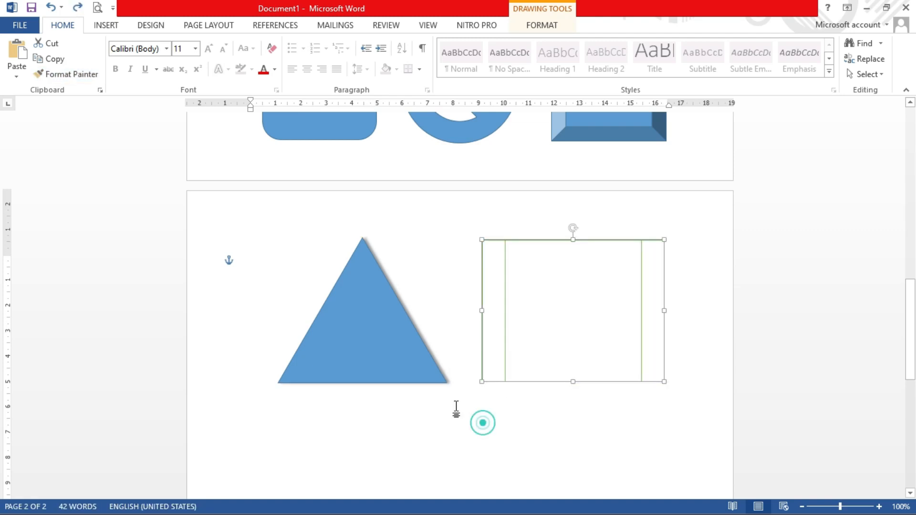
# Use Format Painter to give the blue triangle the same unfilled green-outline formatting as the rectangle beside it, and deselect the shapes
pyautogui.click(482, 422)
pyautogui.click(407, 328)
pyautogui.click(520, 321)
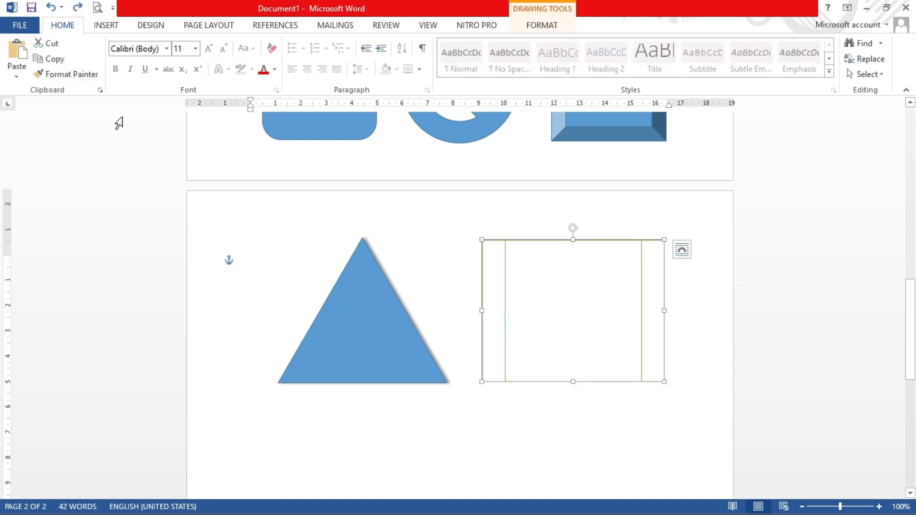
pyautogui.click(69, 74)
pyautogui.click(559, 308)
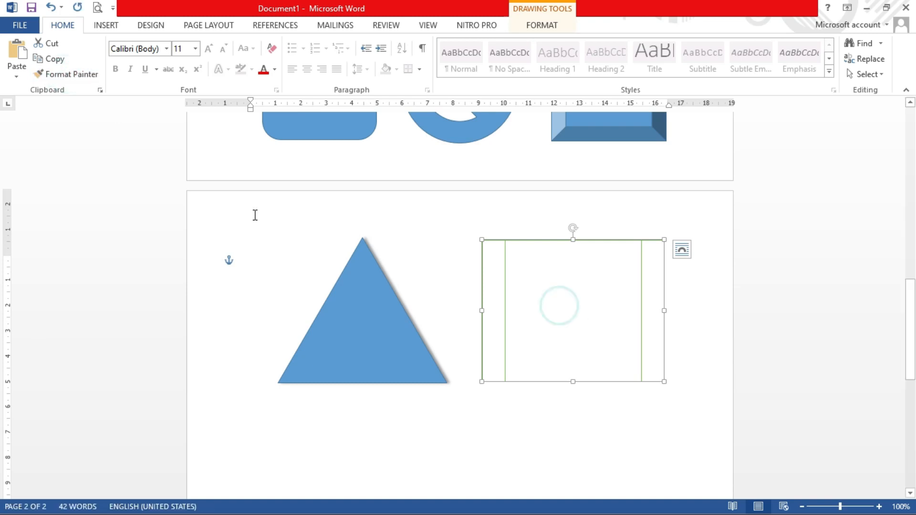
pyautogui.click(87, 74)
pyautogui.click(363, 305)
pyautogui.click(403, 409)
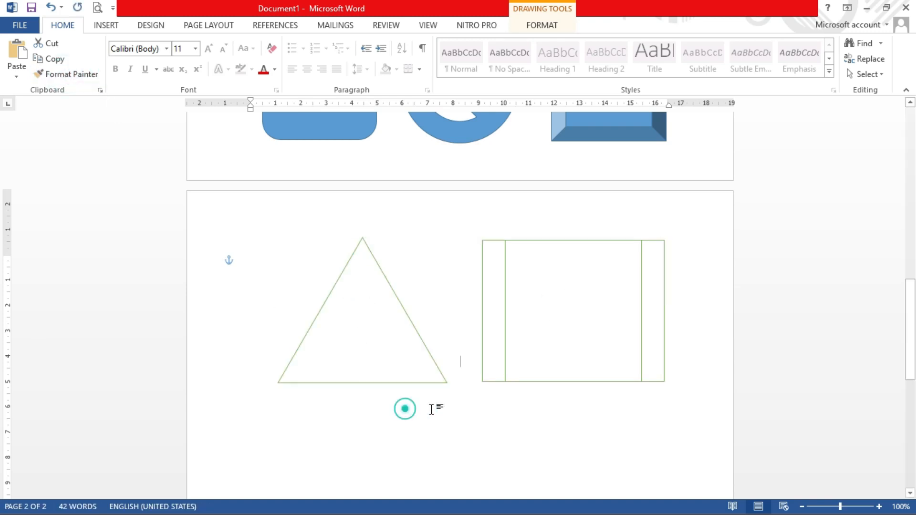
pyautogui.click(571, 340)
pyautogui.click(396, 323)
pyautogui.click(678, 373)
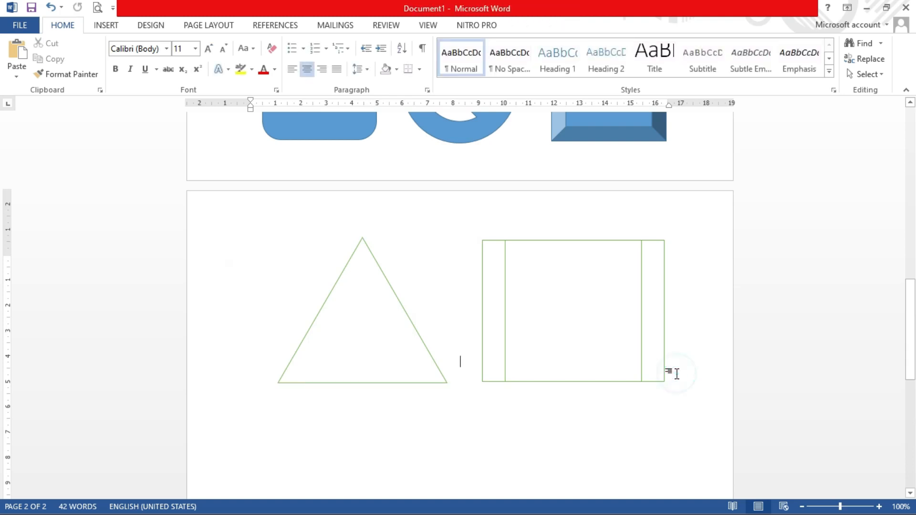
pyautogui.scroll(-4, 668, 379)
pyautogui.scroll(3, 542, 307)
pyautogui.scroll(3, 374, 287)
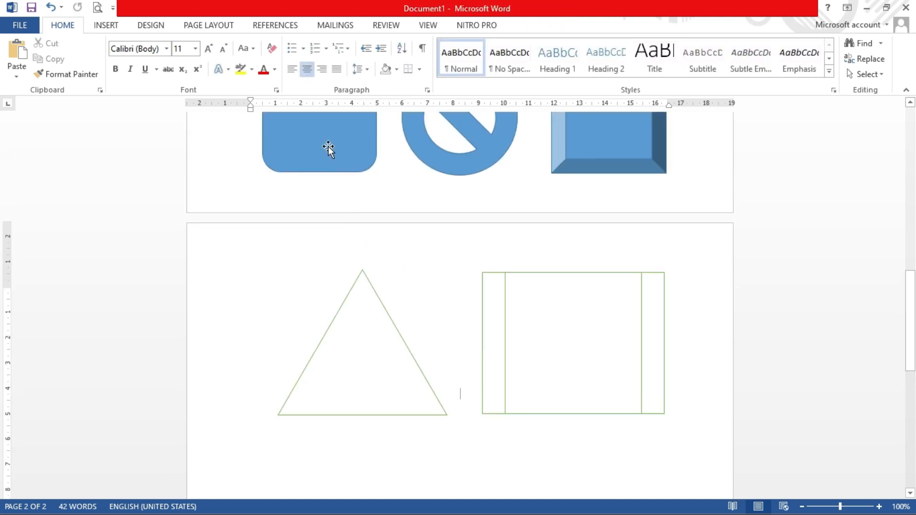
pyautogui.click(327, 147)
pyautogui.rightClick(327, 145)
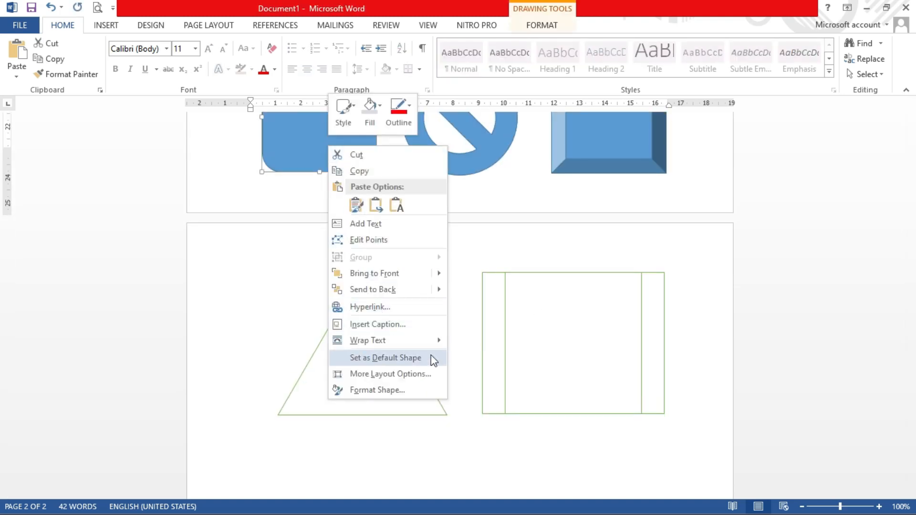
pyautogui.click(558, 341)
pyautogui.click(388, 363)
pyautogui.click(504, 367)
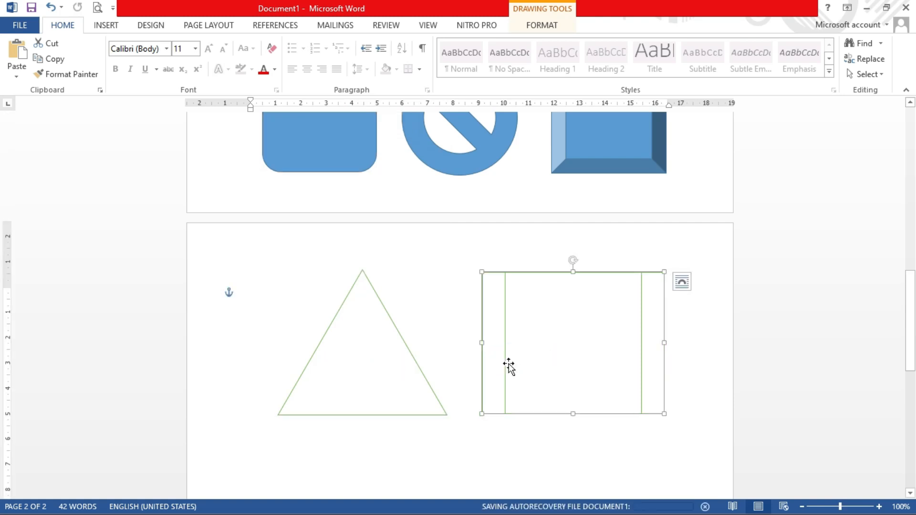
pyautogui.click(674, 407)
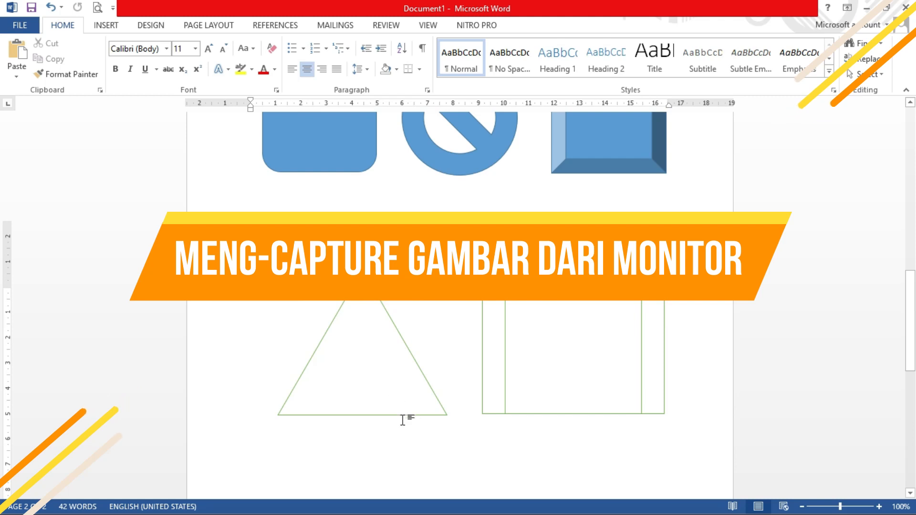
pyautogui.scroll(8, 403, 421)
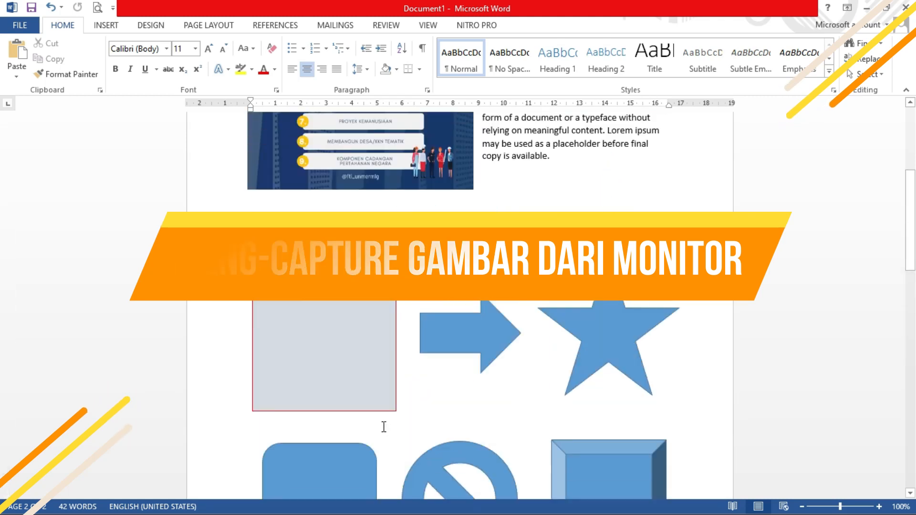
pyautogui.scroll(4, 383, 428)
pyautogui.scroll(-9, 383, 430)
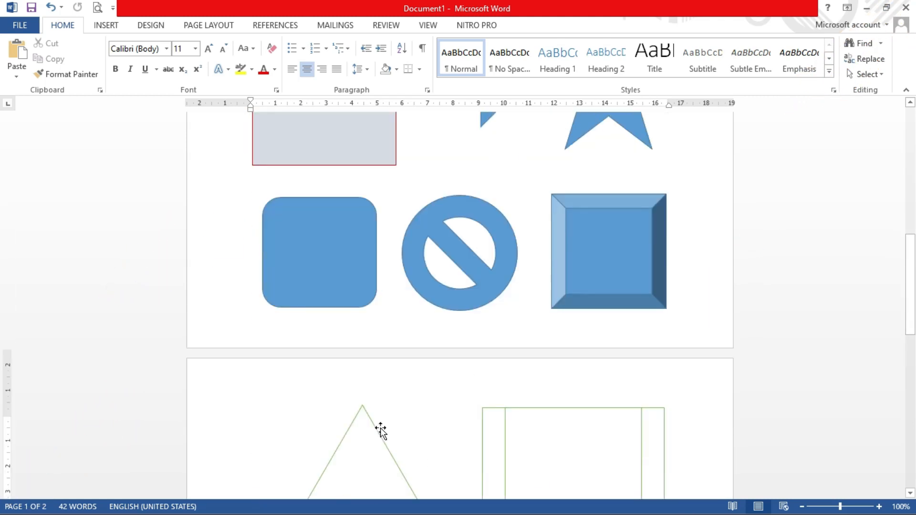
pyautogui.scroll(-5, 381, 429)
pyautogui.click(257, 268)
pyautogui.doubleClick(283, 267)
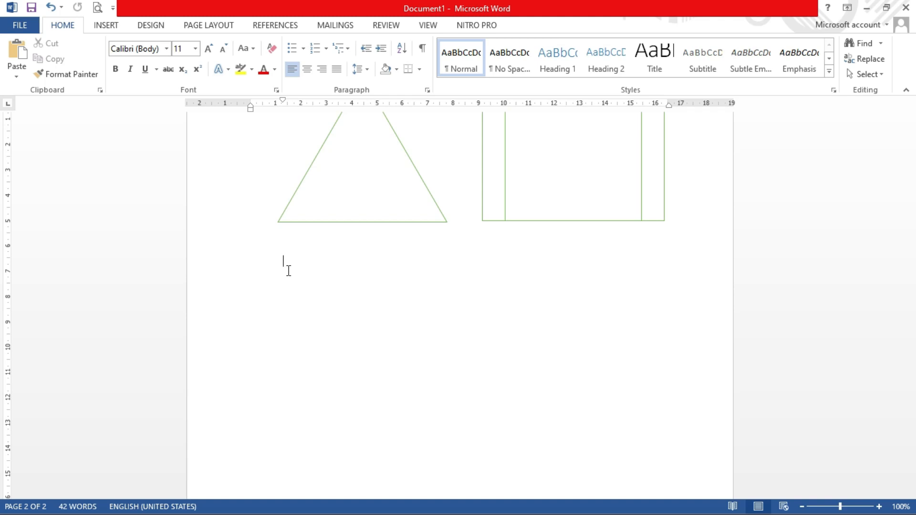
pyautogui.click(288, 271)
pyautogui.write('Kl')
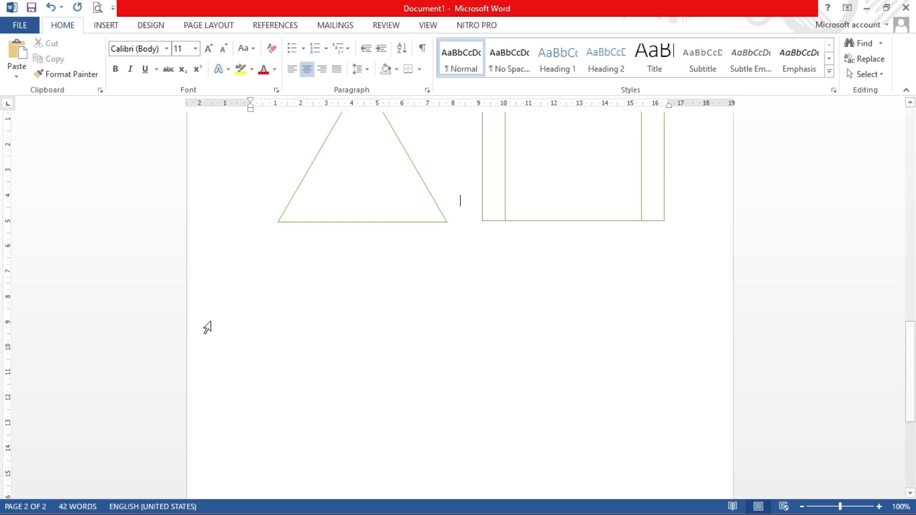
# Write the line "PrintScren -> Klik PrtScr" in the blank area below the green-outlined triangle
pyautogui.click(275, 287)
pyautogui.write('Klik PrtScr')
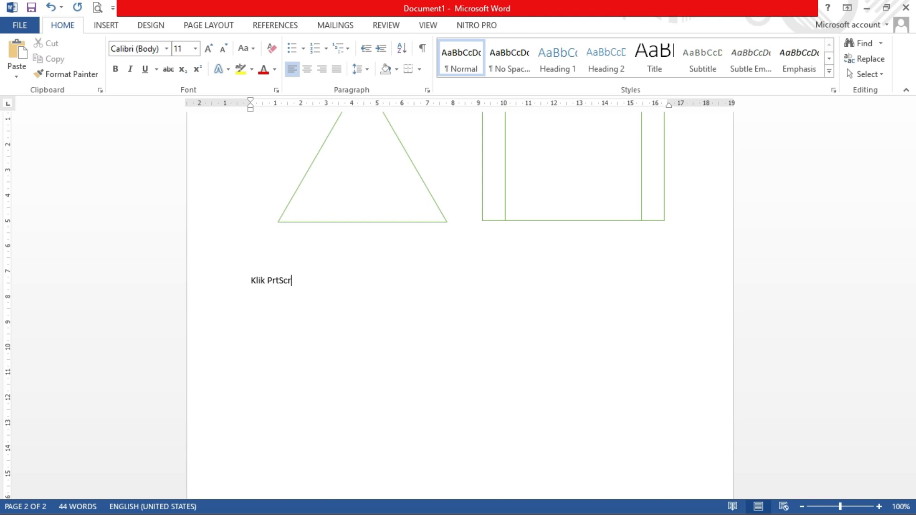
pyautogui.click(248, 285)
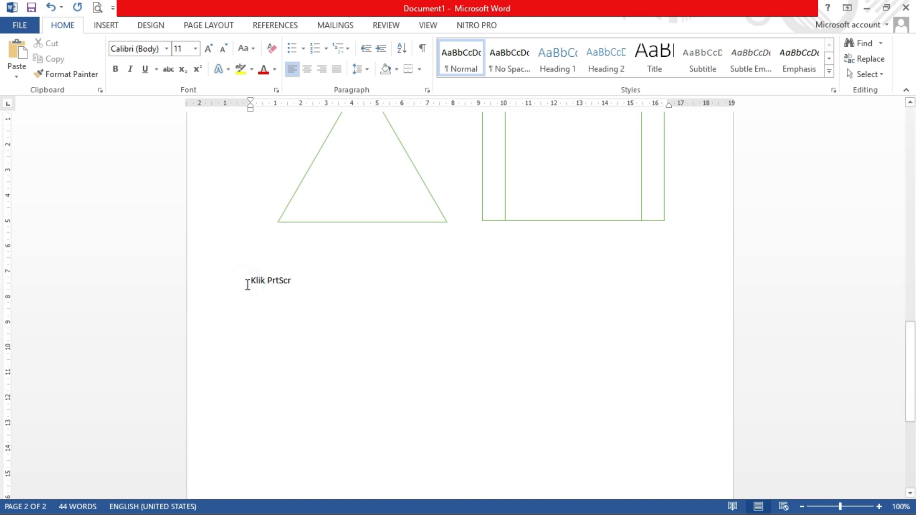
pyautogui.write('PrintScren ->')
# Make the words "Klik PrtScr" bold at font size 24, and deselect them
pyautogui.moveTo(306, 283); pyautogui.dragTo(373, 283)
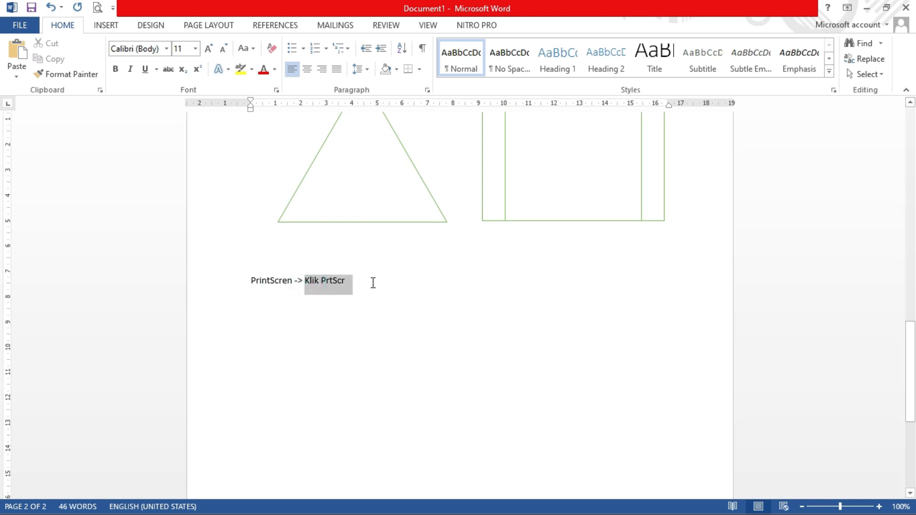
pyautogui.hotkey('ctrl', 'b')
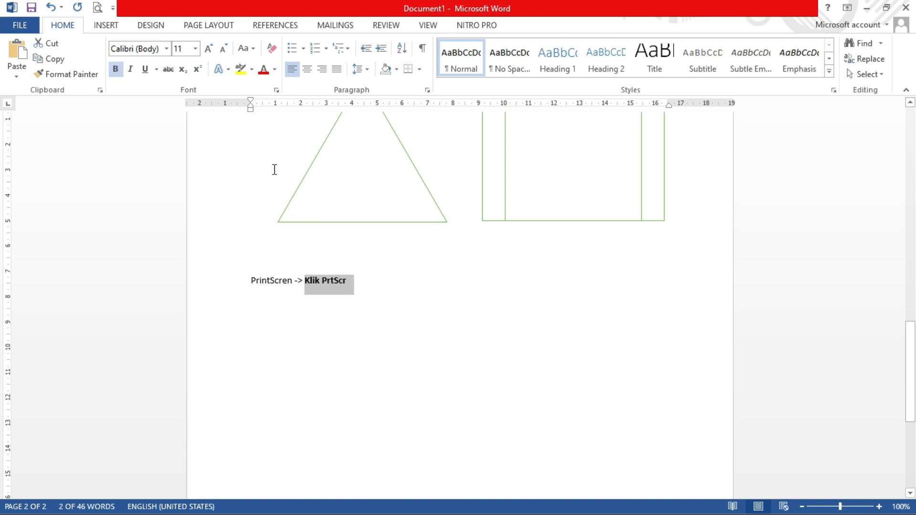
pyautogui.click(192, 52)
pyautogui.click(175, 199)
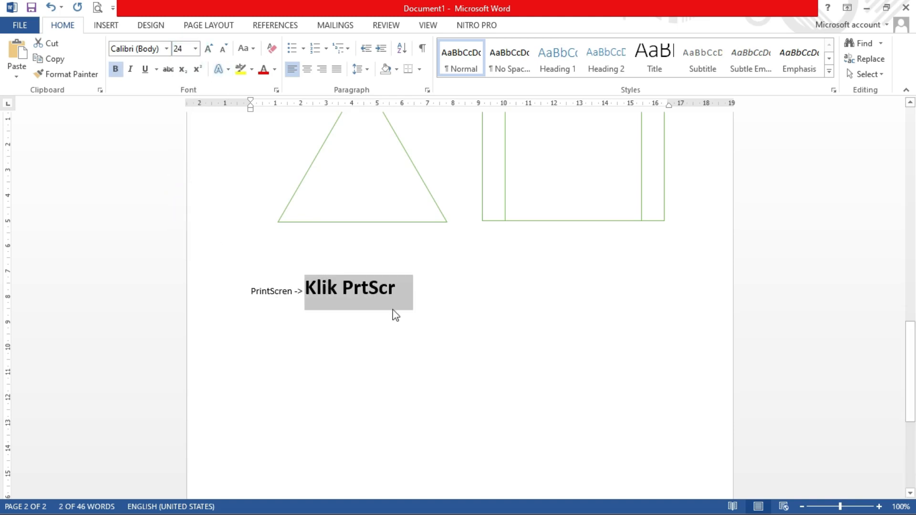
pyautogui.click(390, 292)
pyautogui.click(419, 326)
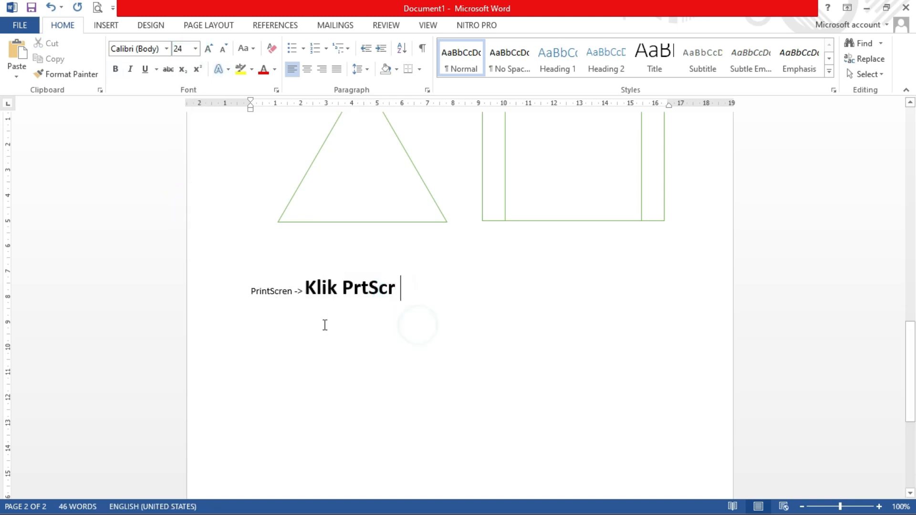
# Append "pd keyboard" in regular weight at size 24 to the end of the "Klik PrtScr" line
pyautogui.click(325, 326)
pyautogui.click(418, 289)
pyautogui.write('pd keyboard')
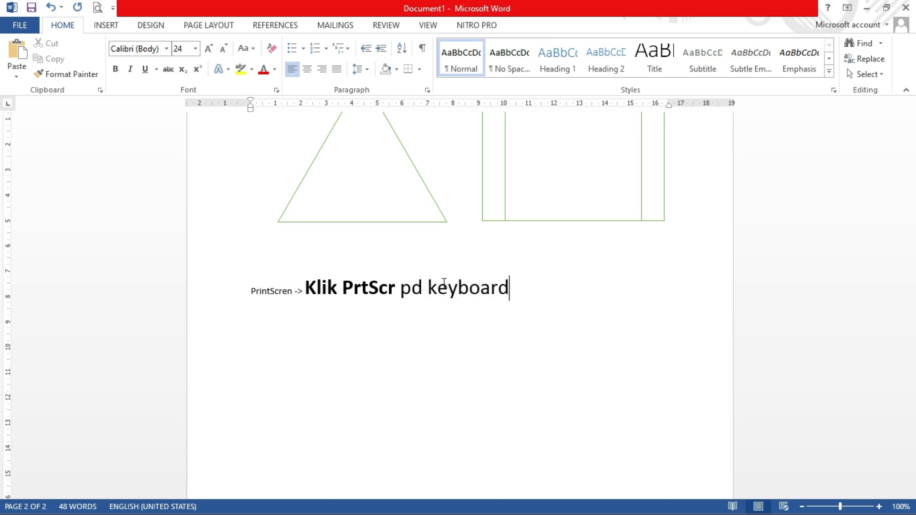
pyautogui.click(515, 287)
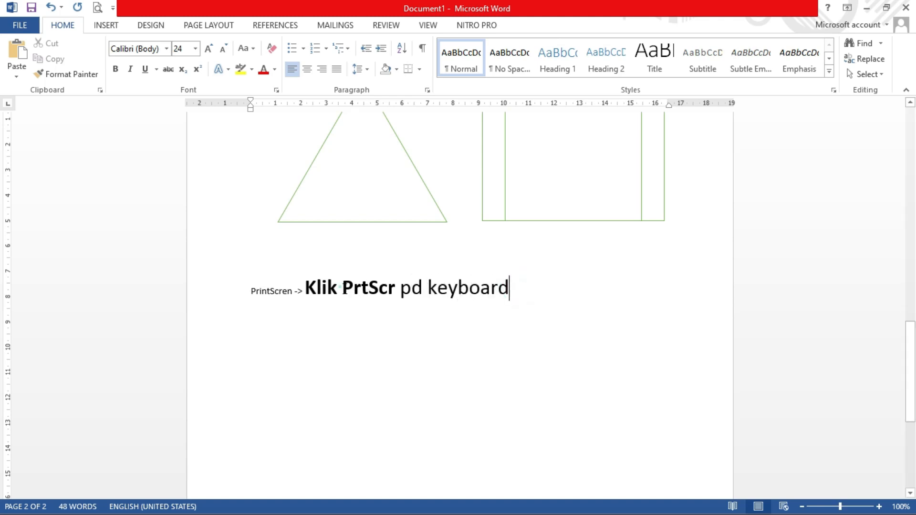
pyautogui.moveTo(342, 288); pyautogui.dragTo(396, 288)
pyautogui.click(412, 287)
pyautogui.moveTo(340, 287); pyautogui.dragTo(367, 291)
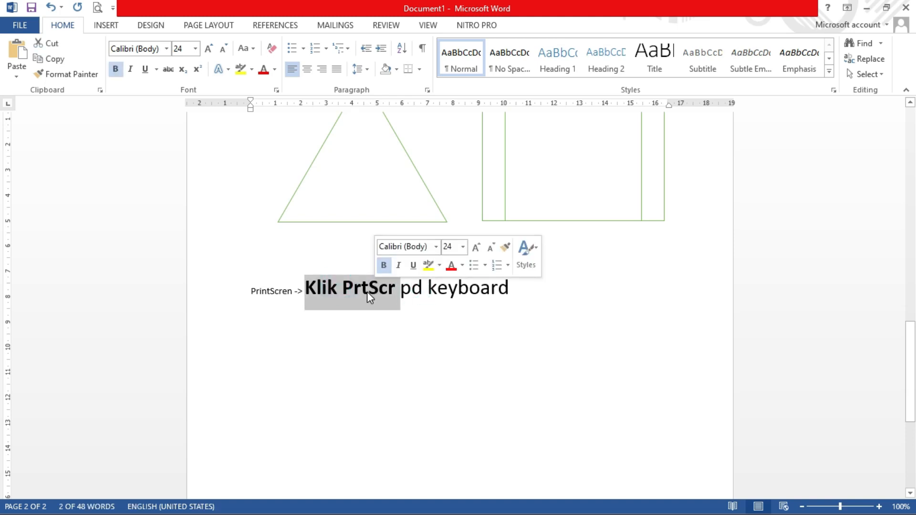
pyautogui.moveTo(340, 288); pyautogui.dragTo(396, 292)
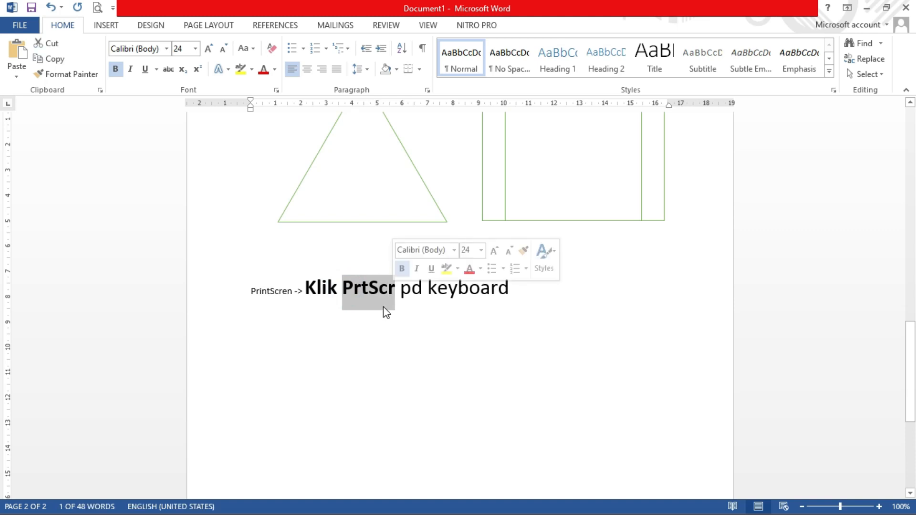
pyautogui.click(328, 297)
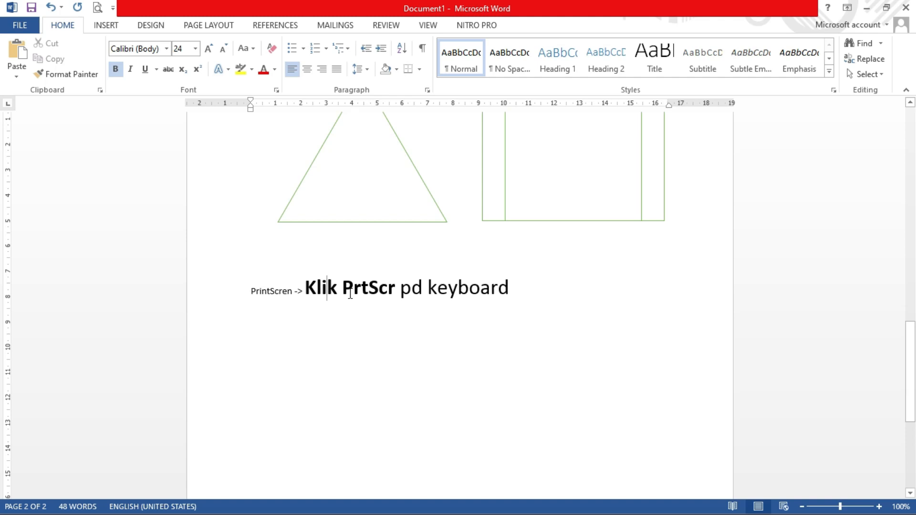
pyautogui.moveTo(350, 293); pyautogui.dragTo(395, 292)
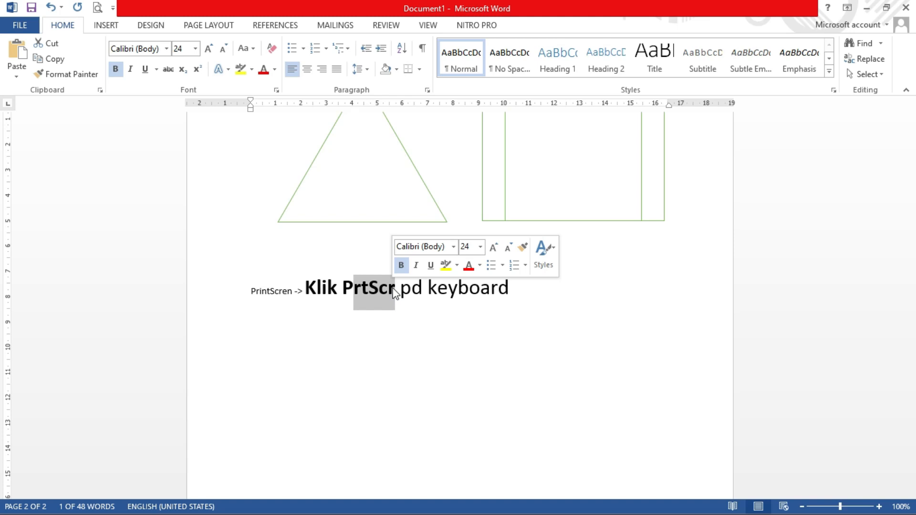
pyautogui.click(385, 301)
pyautogui.moveTo(340, 284); pyautogui.dragTo(388, 295)
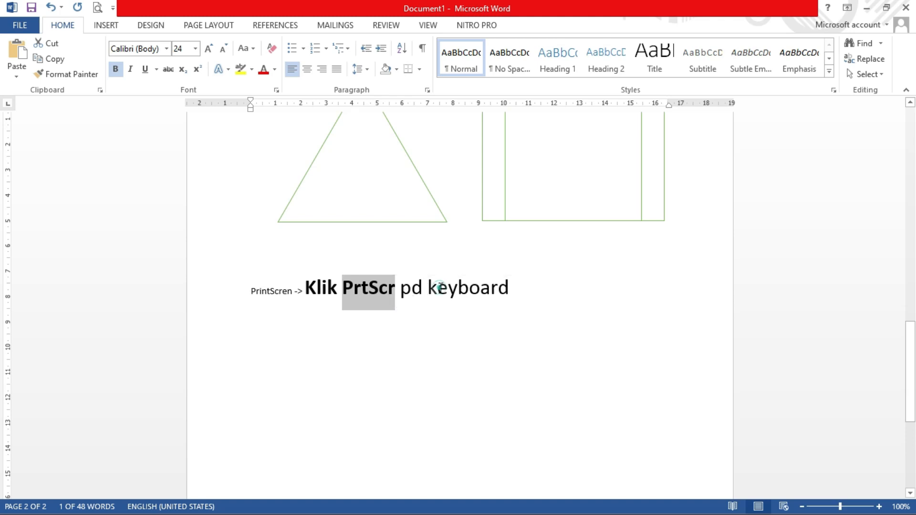
pyautogui.moveTo(427, 289); pyautogui.dragTo(521, 305)
pyautogui.click(474, 324)
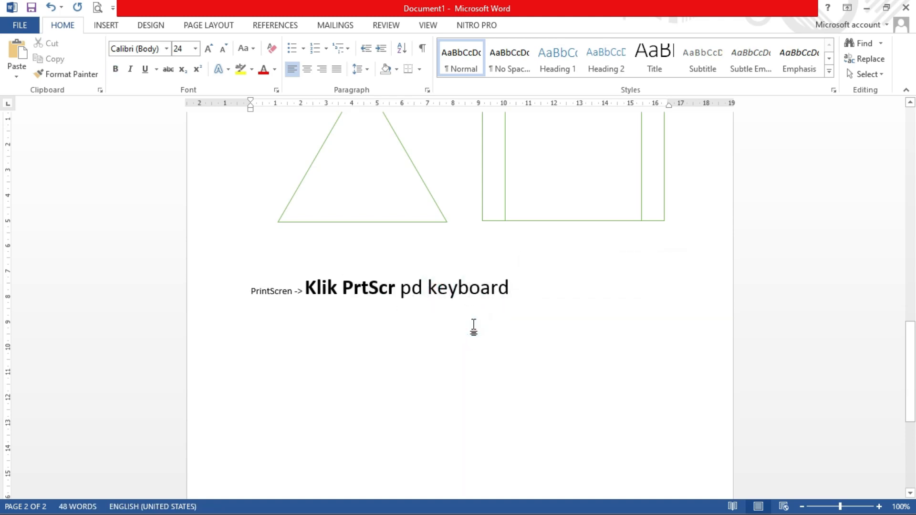
# Capture a screen region of about 1039x513 pixels covering the ribbon, outlined shapes and PrintScren line, and copy it to the clipboard
pyautogui.press('Print')
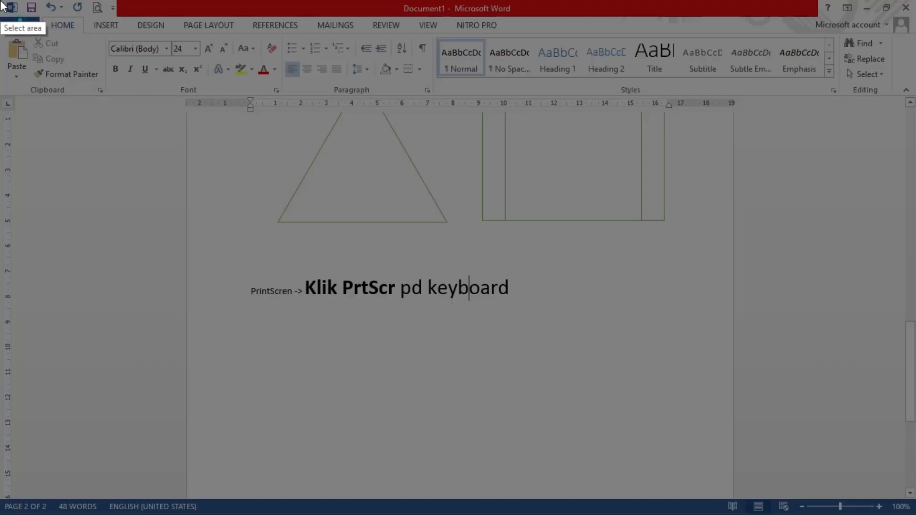
pyautogui.moveTo(1, 2); pyautogui.dragTo(697, 344)
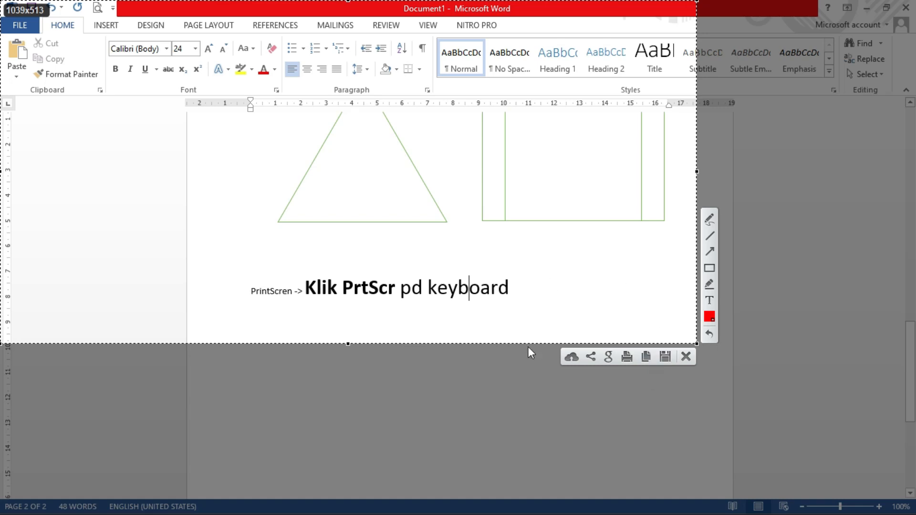
pyautogui.click(646, 357)
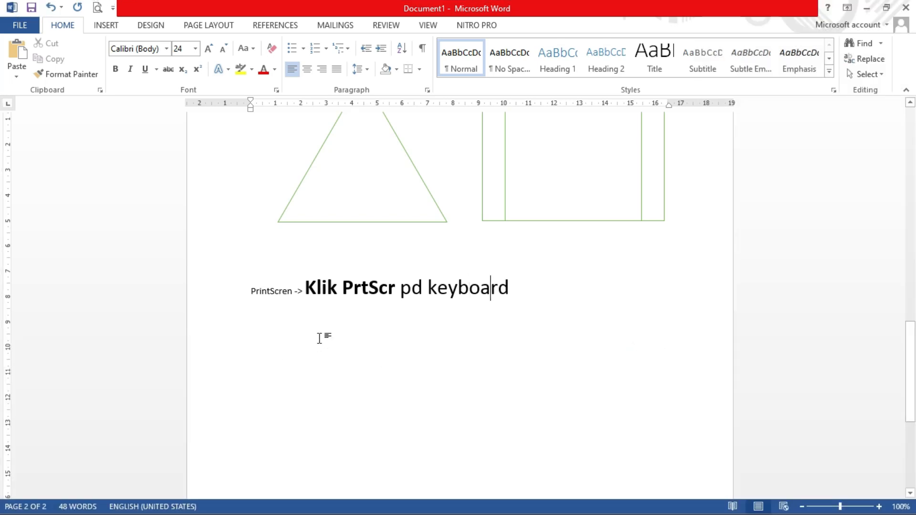
# Paste the captured screenshot on a new line below the PrintScren text and shrink it proportionally to about 15 cm wide
pyautogui.press('Return')
pyautogui.hotkey('ctrl', 'v')
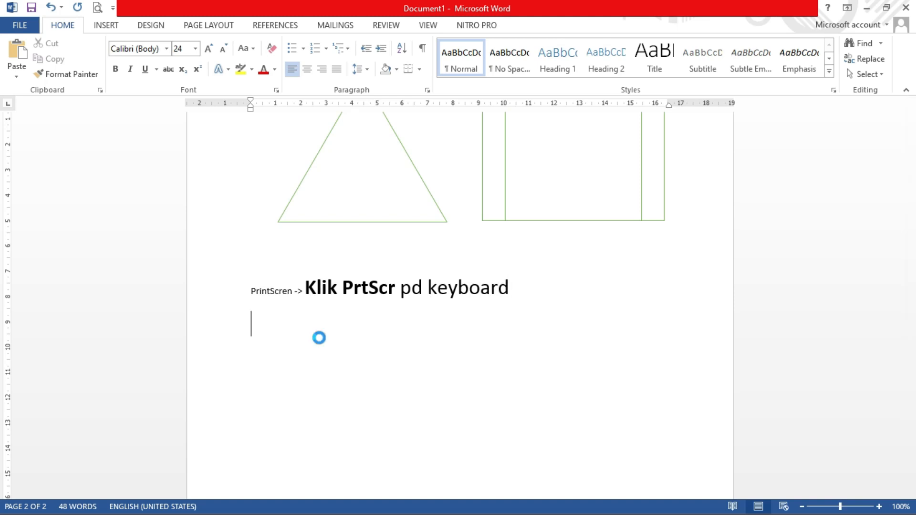
pyautogui.click(320, 342)
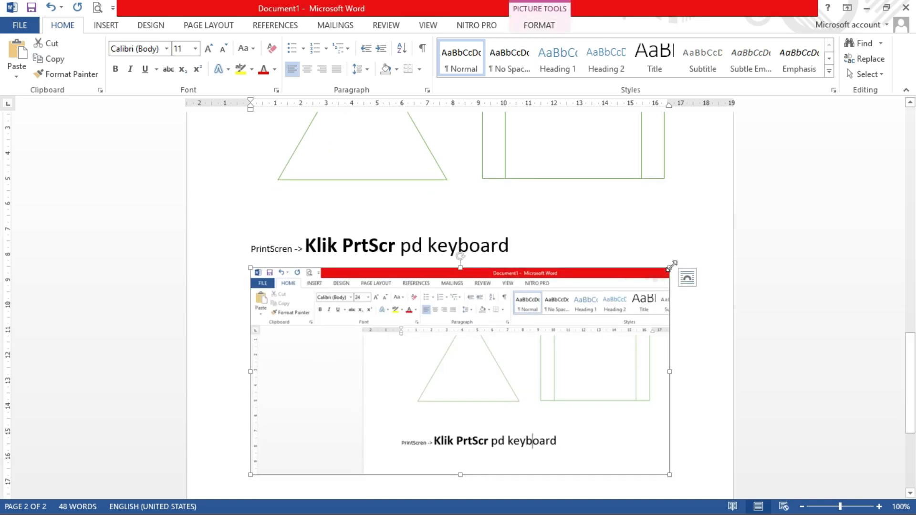
pyautogui.moveTo(673, 266); pyautogui.dragTo(636, 285)
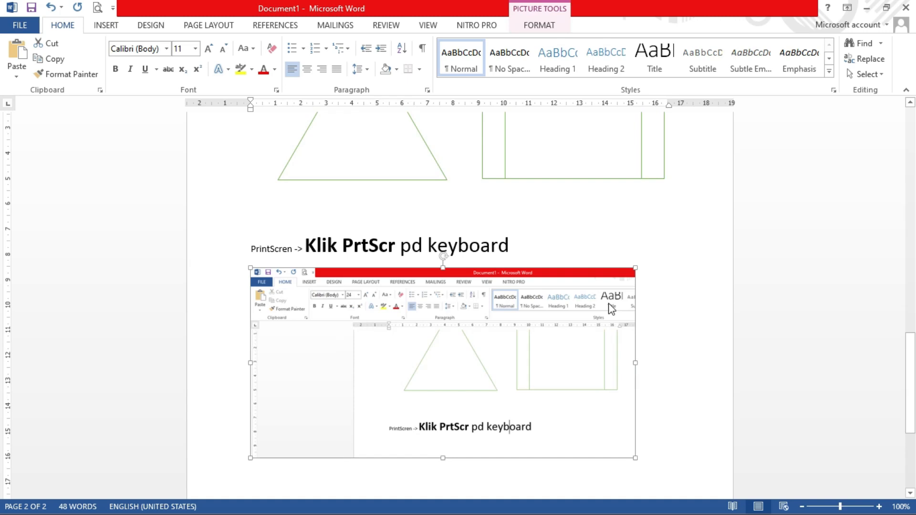
pyautogui.click(675, 439)
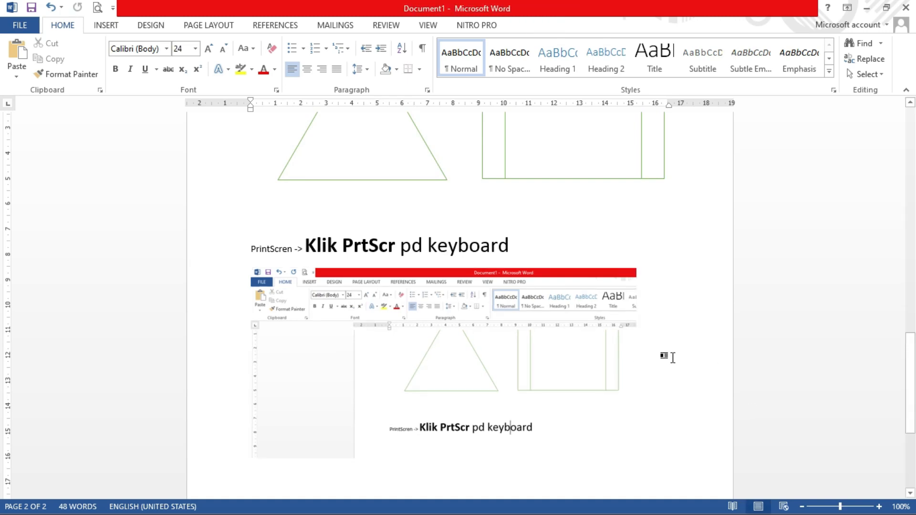
pyautogui.click(542, 240)
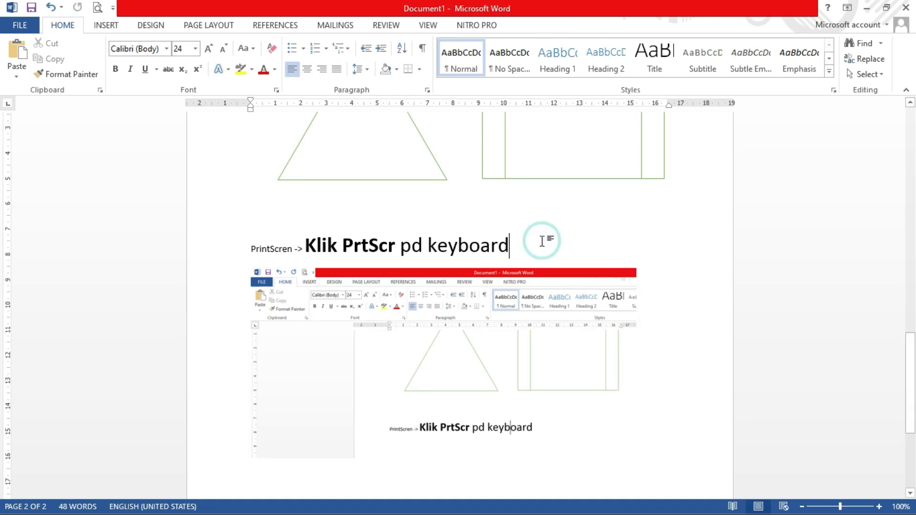
pyautogui.click(509, 323)
pyautogui.scroll(-3, 534, 355)
pyautogui.scroll(2, 535, 361)
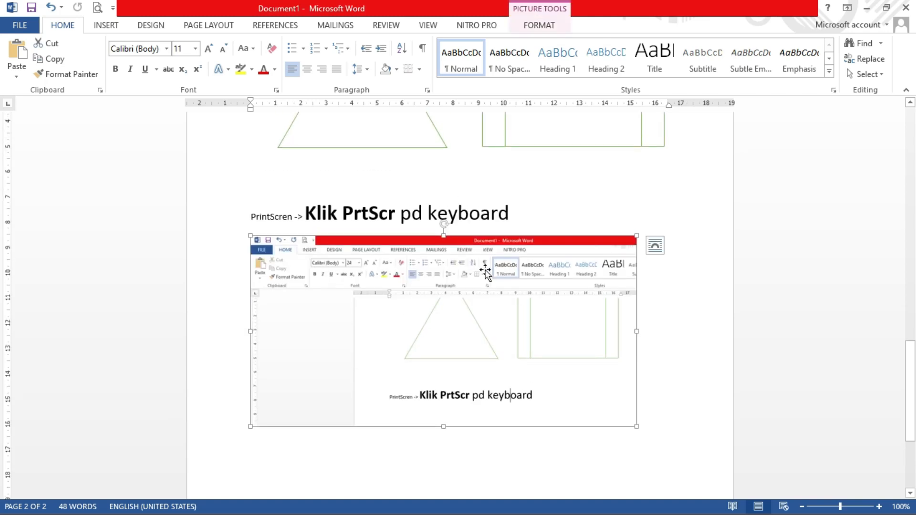
pyautogui.click(529, 211)
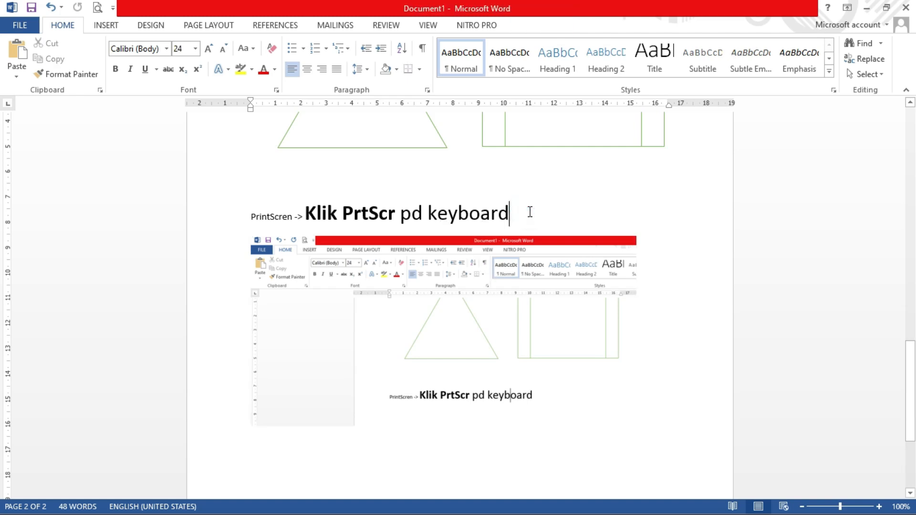
pyautogui.moveTo(304, 214); pyautogui.dragTo(399, 213)
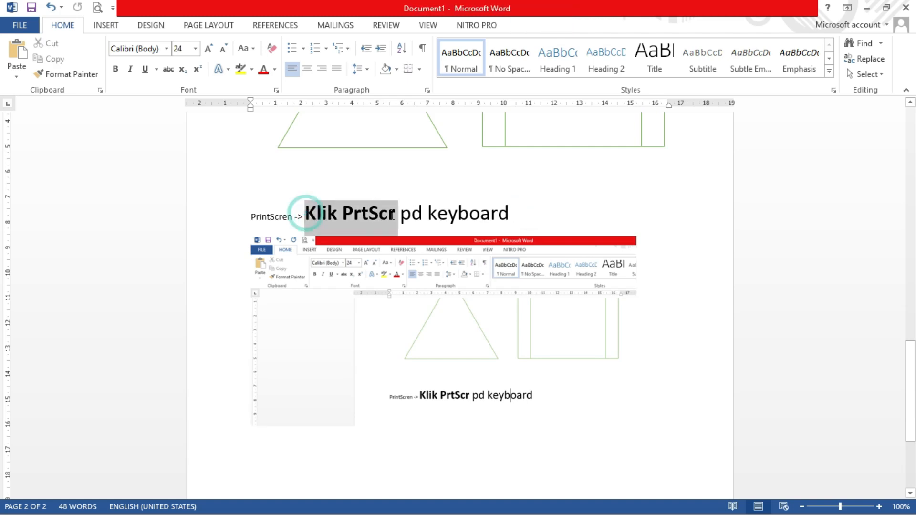
pyautogui.click(525, 212)
pyautogui.scroll(-3, 431, 350)
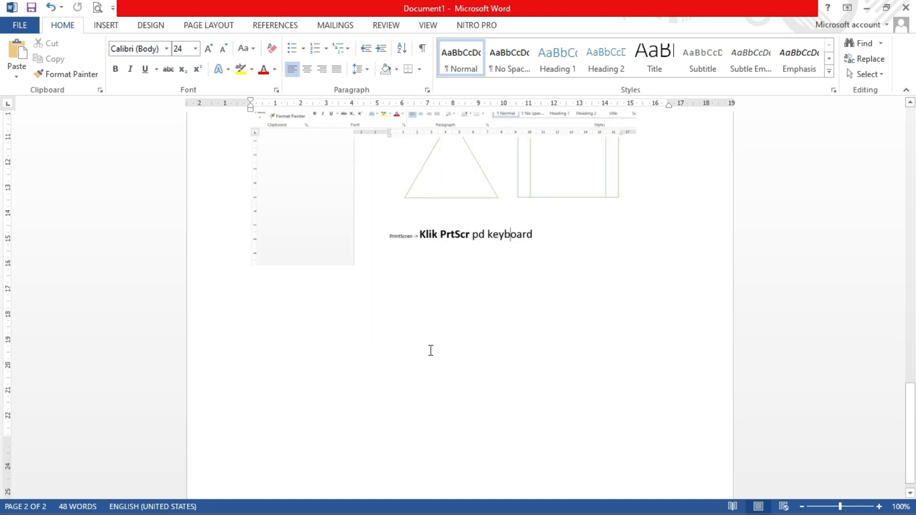
pyautogui.scroll(1, 322, 313)
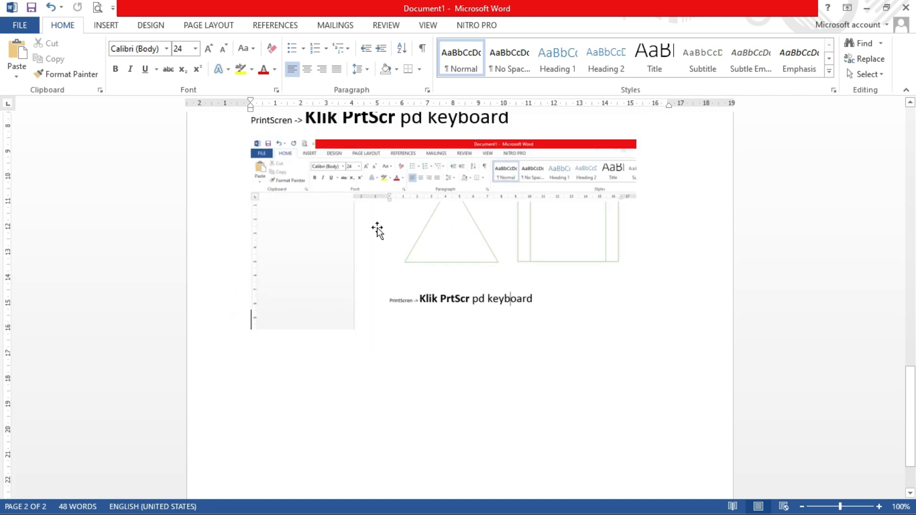
# Append ", lalu ctrl+V" to the PrintScren line and make "ctrl+V" bold
pyautogui.scroll(2, 360, 297)
pyautogui.click(531, 250)
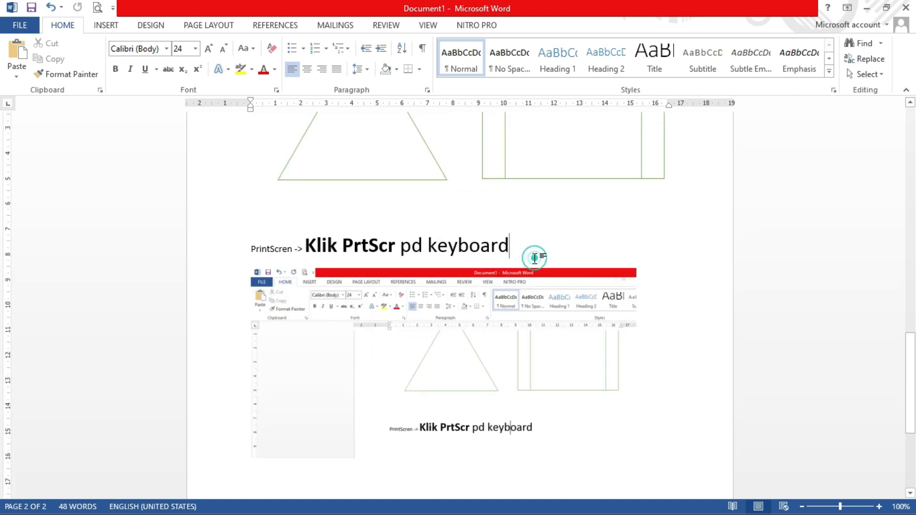
pyautogui.write(', lalu ctrl+V')
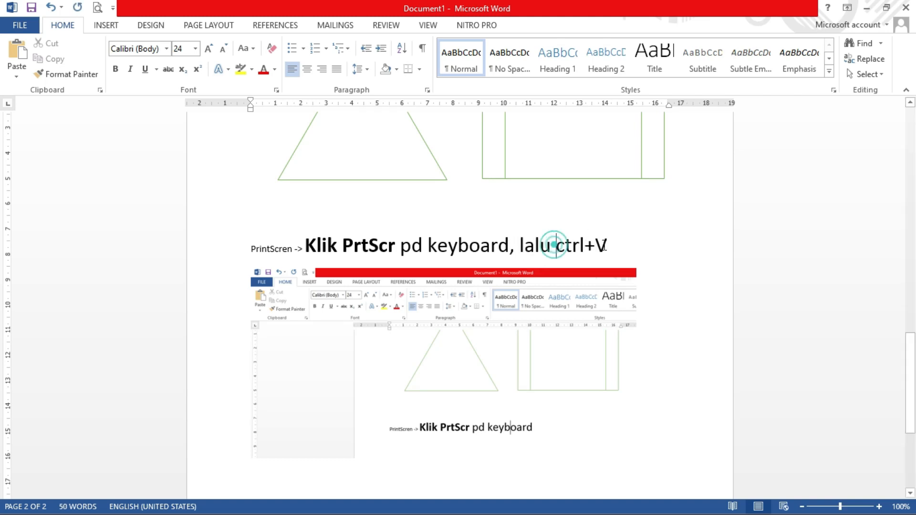
pyautogui.moveTo(556, 246); pyautogui.dragTo(624, 251)
pyautogui.hotkey('ctrl', 'b')
pyautogui.click(621, 253)
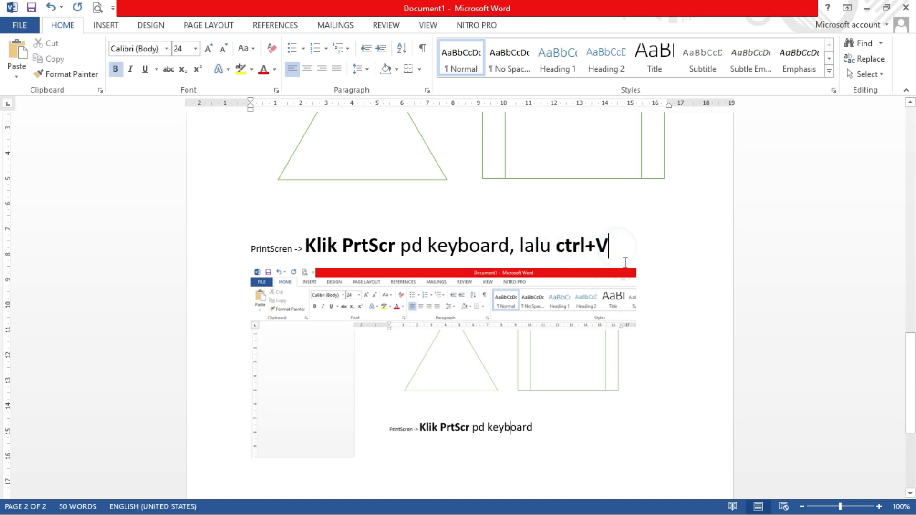
# Select the pasted screenshot below the PrintScren line and start cropping it
pyautogui.click(400, 352)
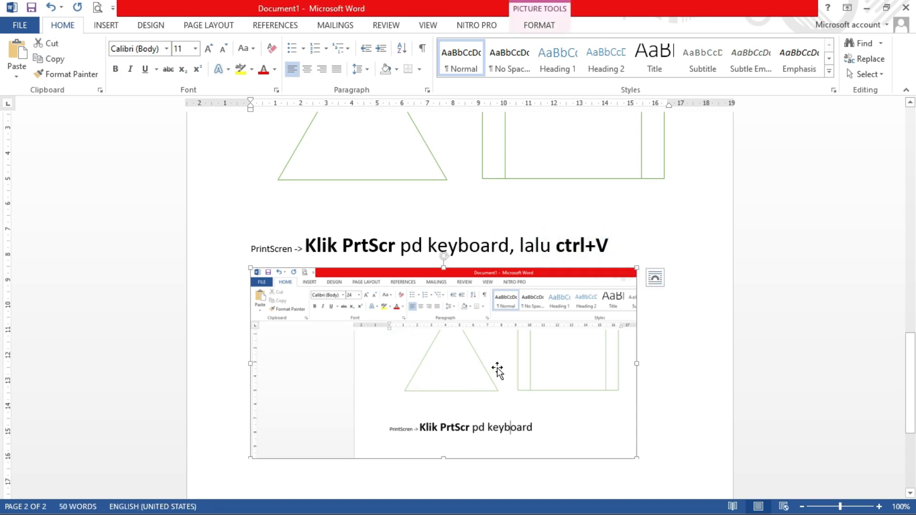
pyautogui.click(646, 452)
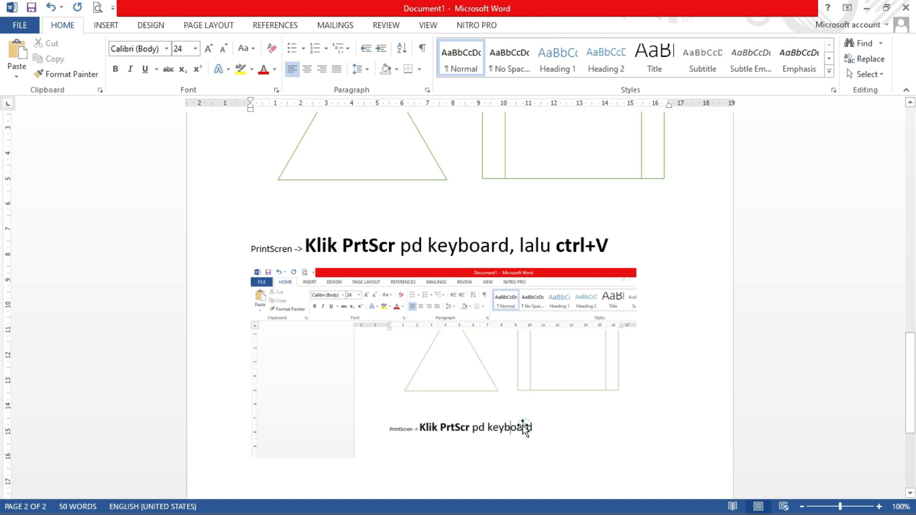
pyautogui.click(480, 374)
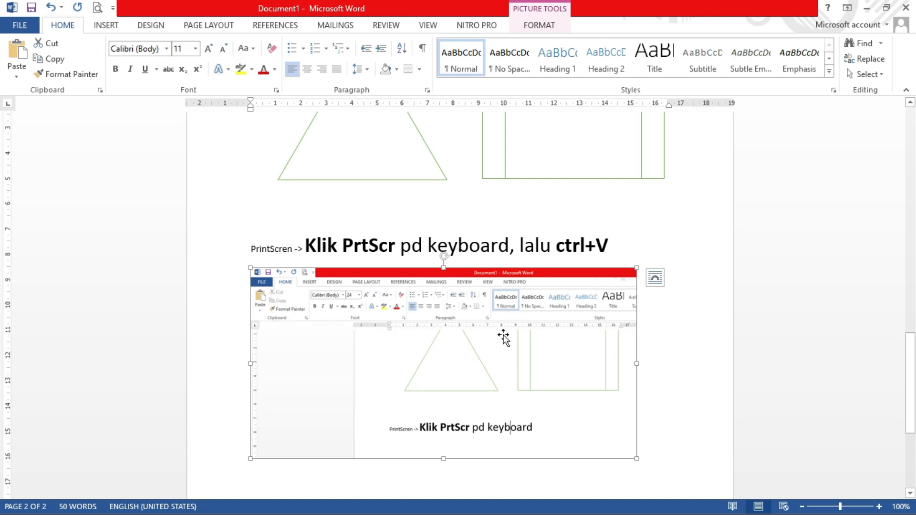
pyautogui.scroll(-3, 628, 386)
pyautogui.scroll(2, 628, 386)
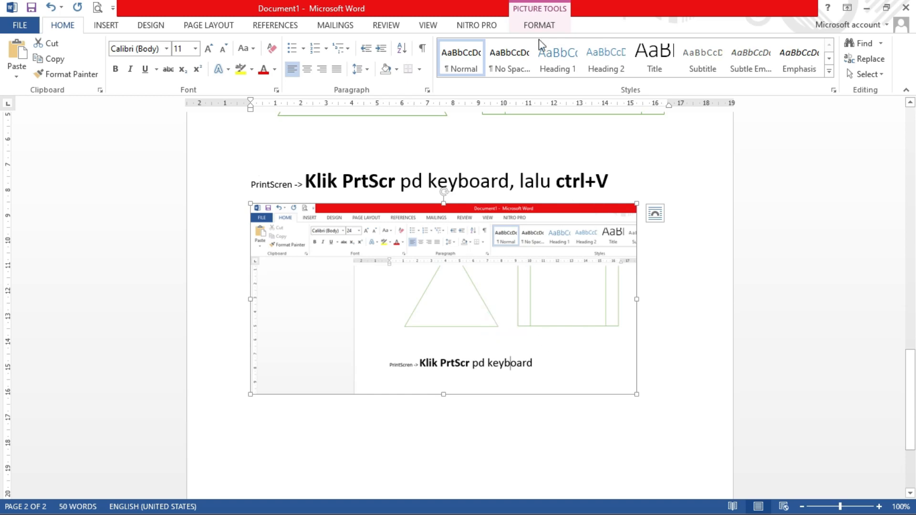
pyautogui.click(650, 278)
pyautogui.click(525, 304)
pyautogui.click(538, 25)
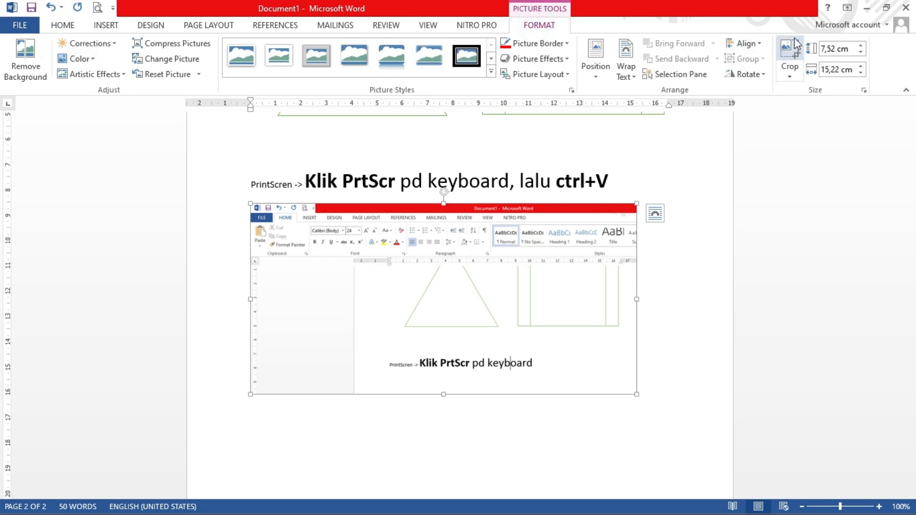
pyautogui.click(790, 69)
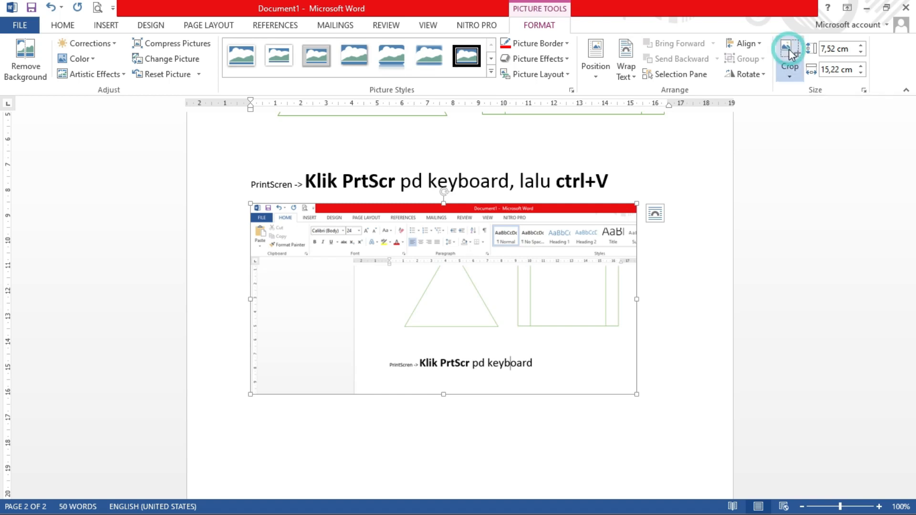
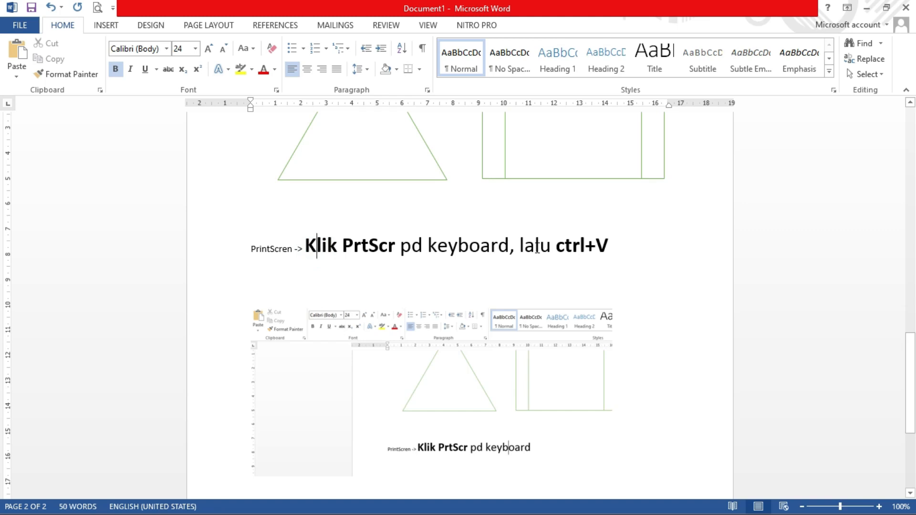
pyautogui.scroll(-4, 558, 328)
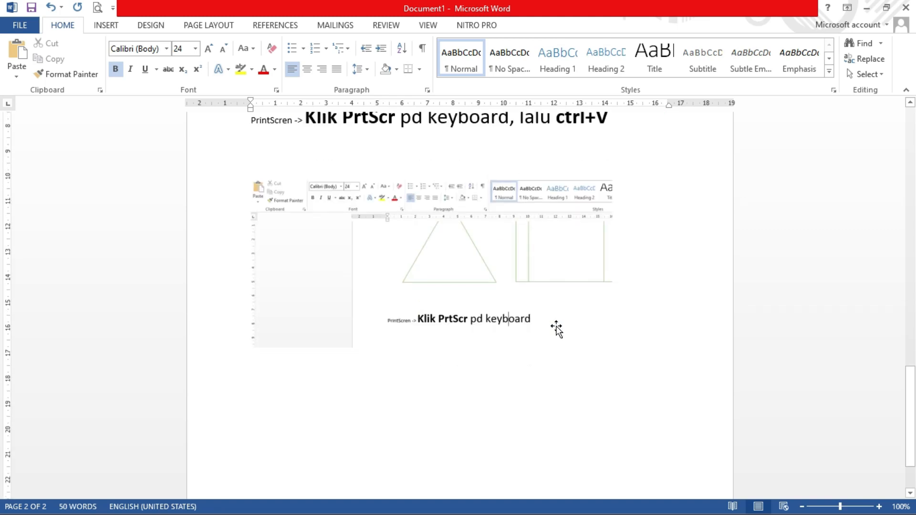
pyautogui.scroll(2, 558, 327)
pyautogui.scroll(1, 557, 327)
pyautogui.scroll(-2, 557, 327)
pyautogui.scroll(2, 550, 327)
pyautogui.click(282, 225)
pyautogui.scroll(-2, 345, 333)
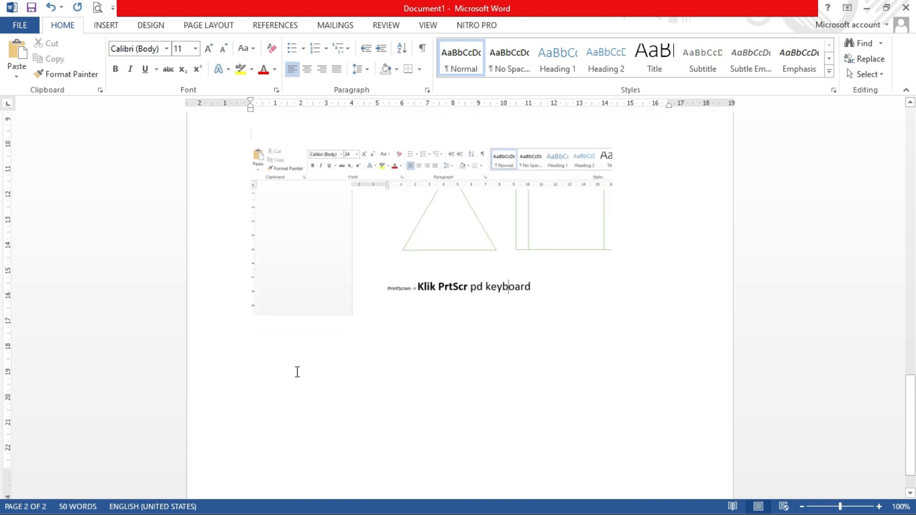
pyautogui.click(296, 372)
pyautogui.scroll(2, 398, 359)
# From the empty line above the cropped screenshot, open the Find and Replace dialog, capture its Go To page to the clipboard, and close it
pyautogui.click(338, 213)
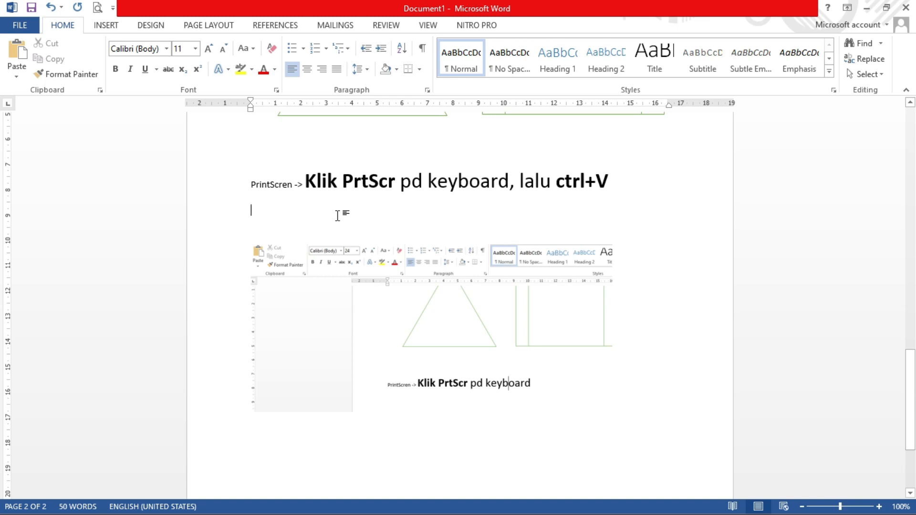
pyautogui.hotkey('ctrl', 'g')
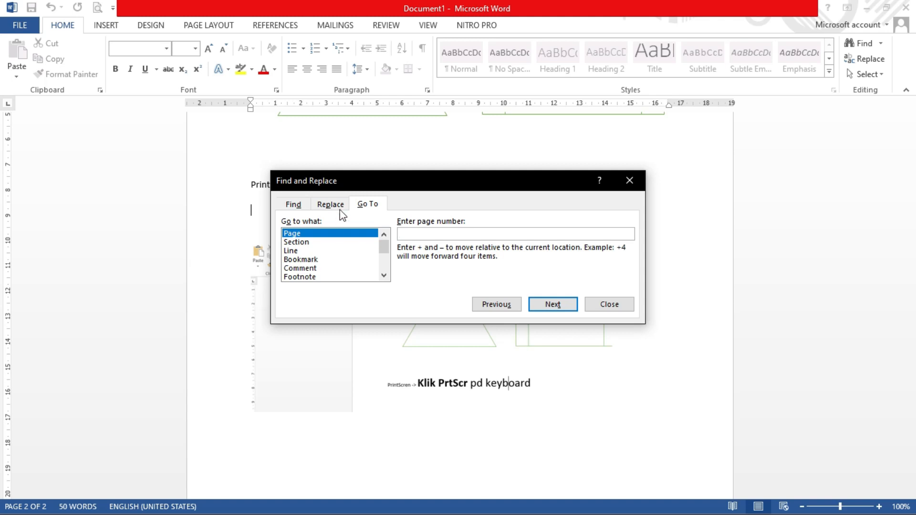
pyautogui.moveTo(423, 180)
pyautogui.mouseDown()
pyautogui.moveTo(460, 224)
pyautogui.moveTo(425, 224)
pyautogui.moveTo(424, 196)
pyautogui.moveTo(442, 210)
pyautogui.moveTo(431, 164)
pyautogui.moveTo(423, 165)
pyautogui.moveTo(425, 176)
pyautogui.mouseUp()
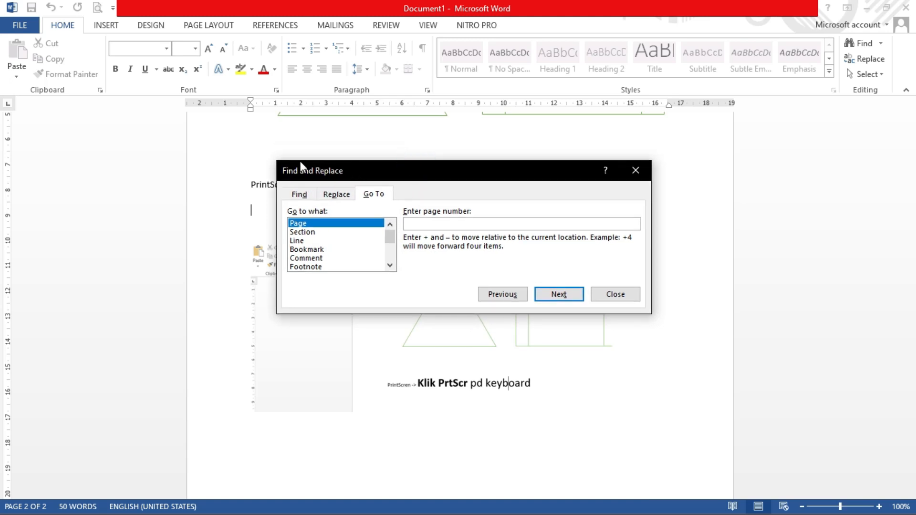
pyautogui.click(301, 195)
pyautogui.click(333, 198)
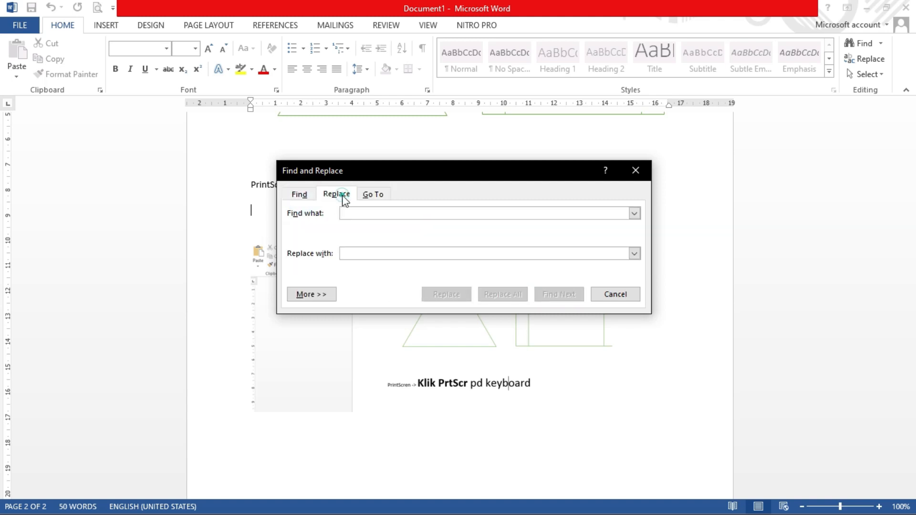
pyautogui.click(379, 195)
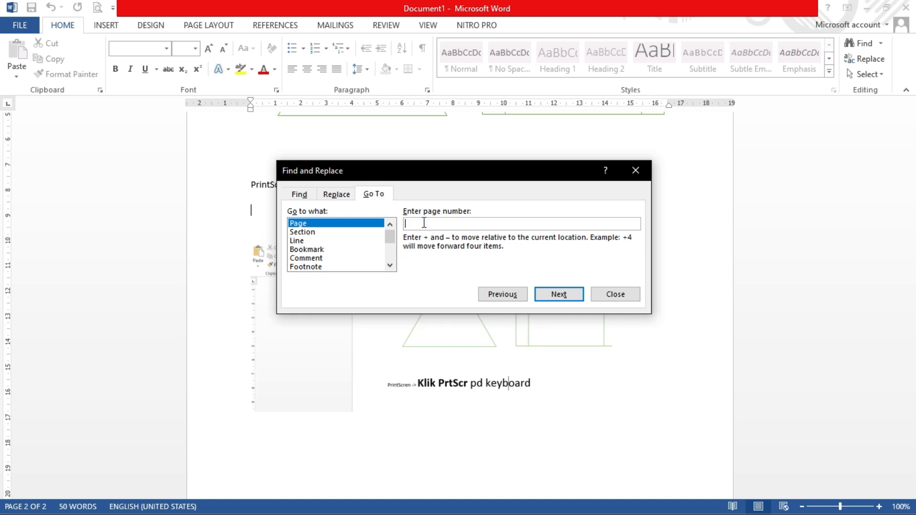
pyautogui.press('Escape')
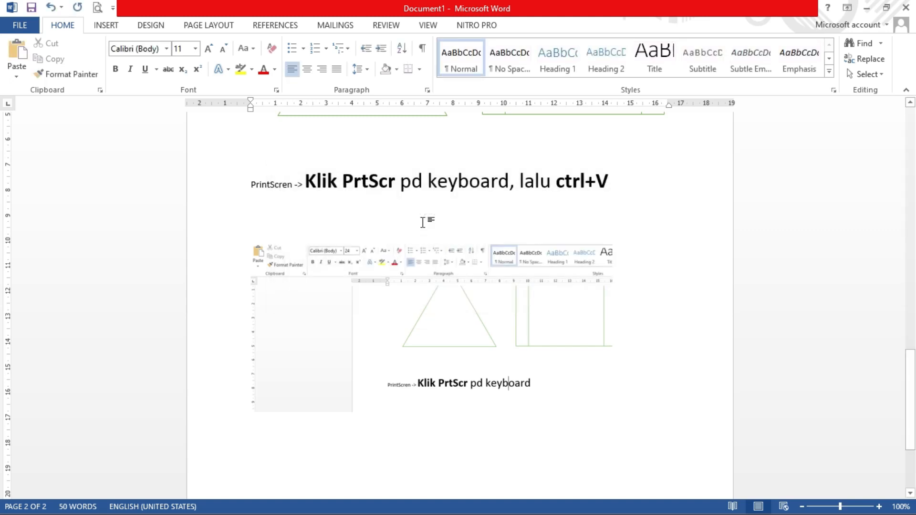
# Paste the captured Find and Replace dialog picture on the empty line directly below the PrintScren text
pyautogui.scroll(-3, 417, 355)
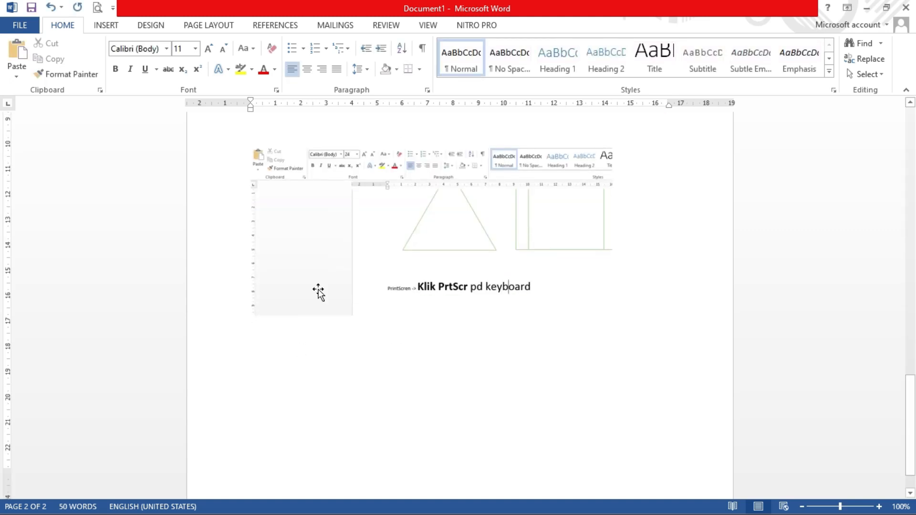
pyautogui.scroll(2, 336, 225)
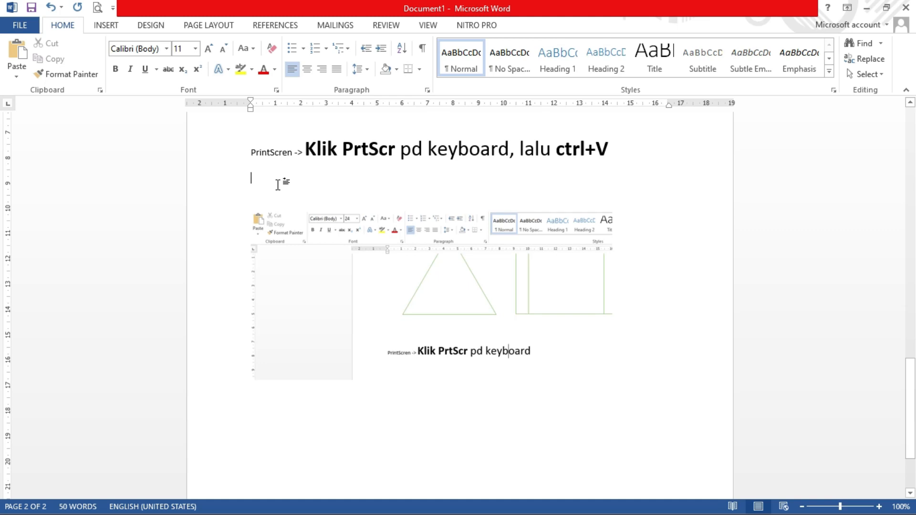
pyautogui.click(278, 184)
pyautogui.hotkey('ctrl', 'v')
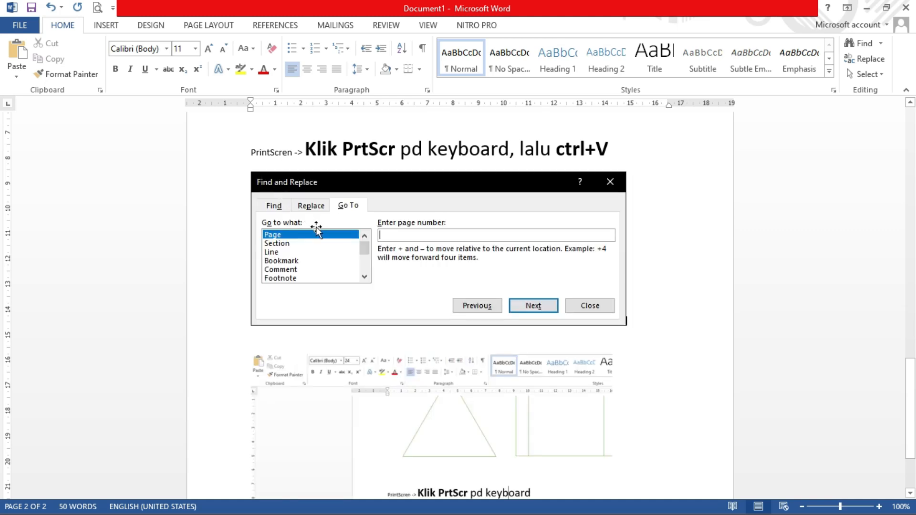
pyautogui.click(423, 262)
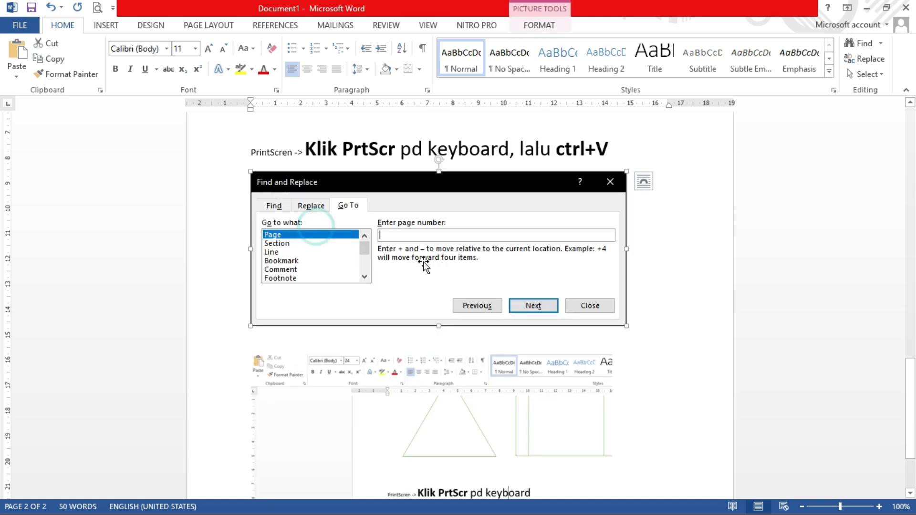
pyautogui.click(634, 320)
pyautogui.click(508, 271)
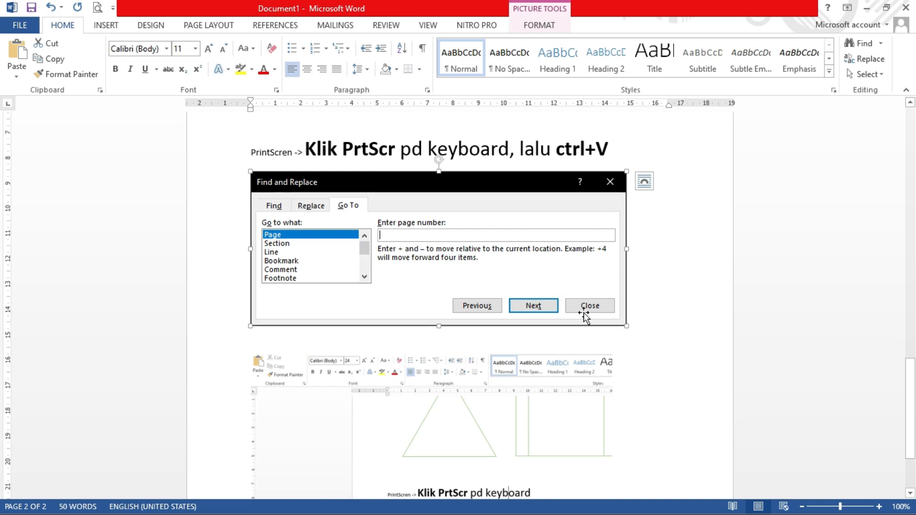
pyautogui.click(640, 313)
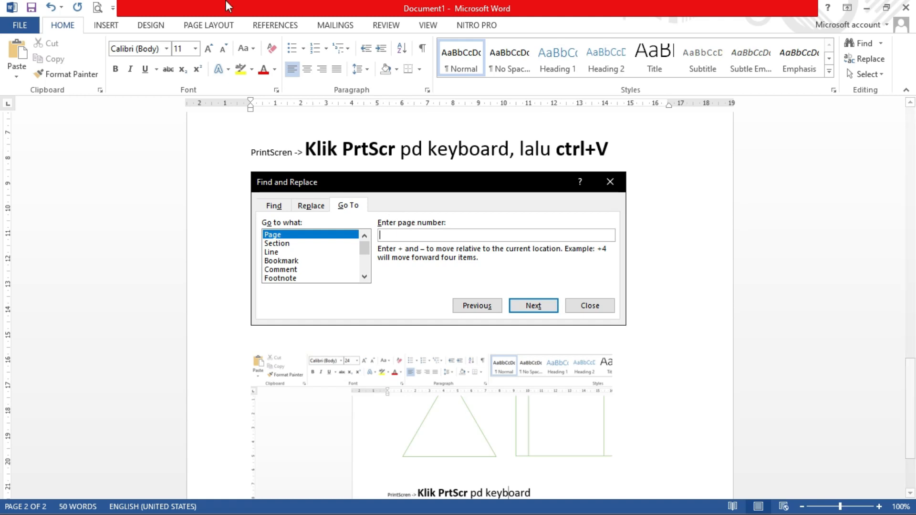
# Insert a page break after the cropped screenshot to start a new blank page
pyautogui.click(226, 26)
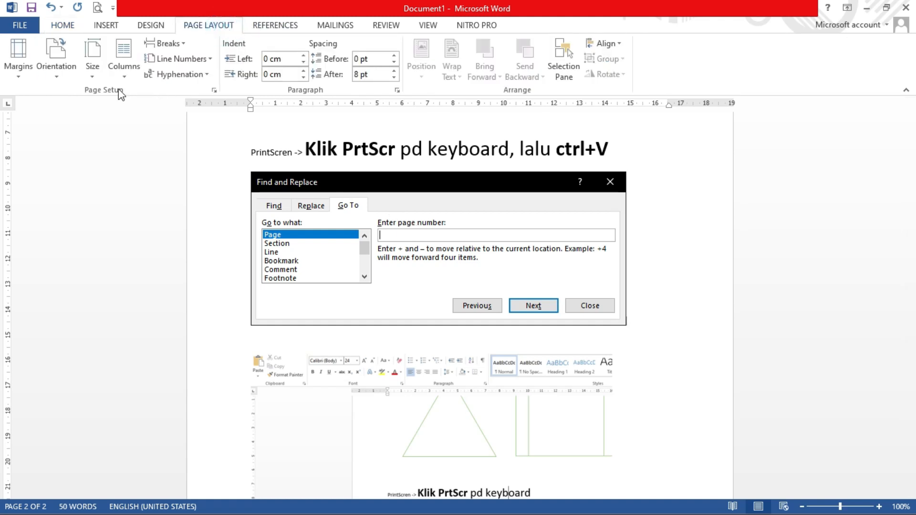
pyautogui.click(68, 25)
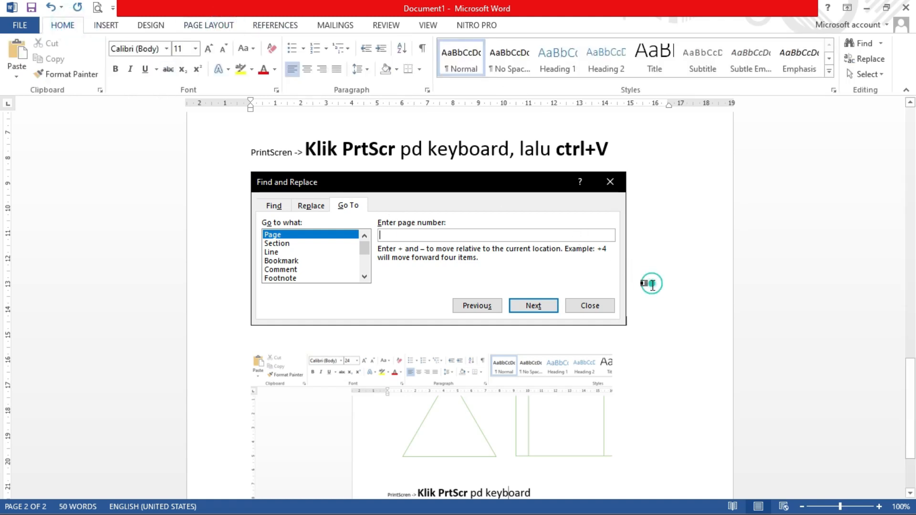
pyautogui.scroll(-2, 632, 366)
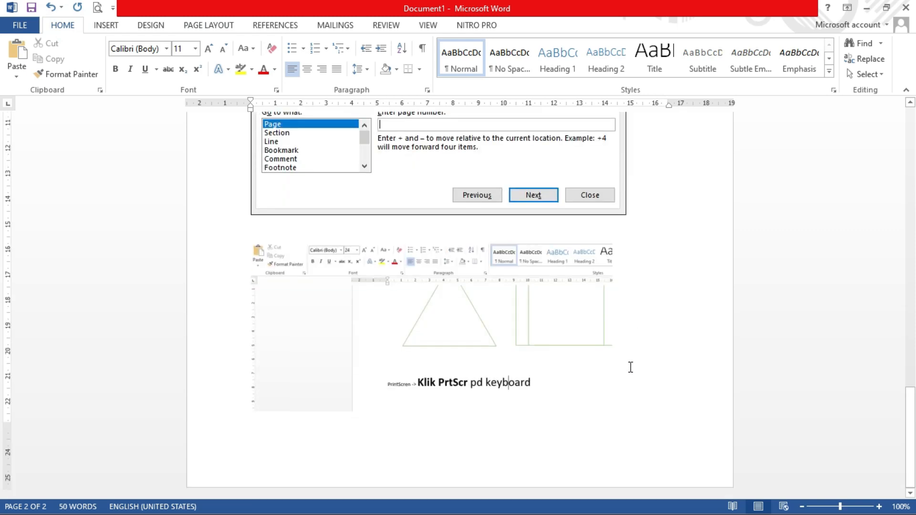
pyautogui.click(628, 377)
pyautogui.hotkey('ctrl', 'Return')
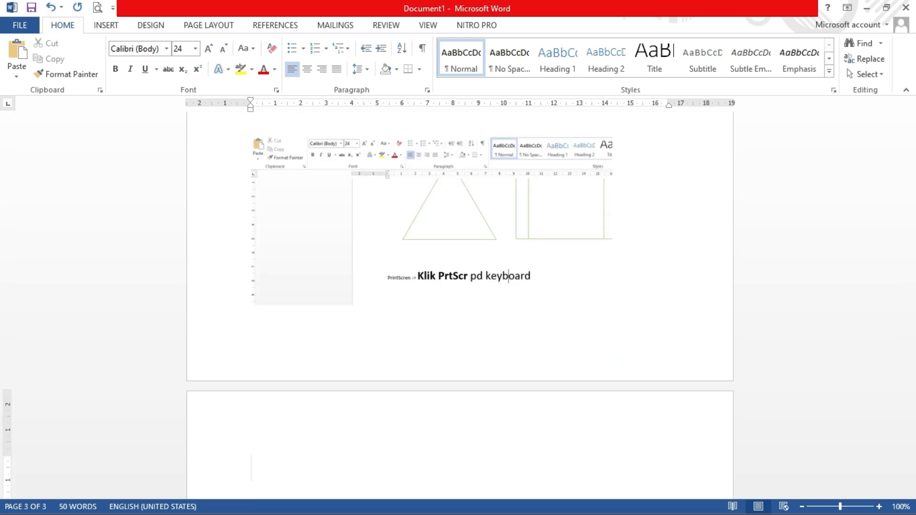
pyautogui.scroll(-4, 628, 393)
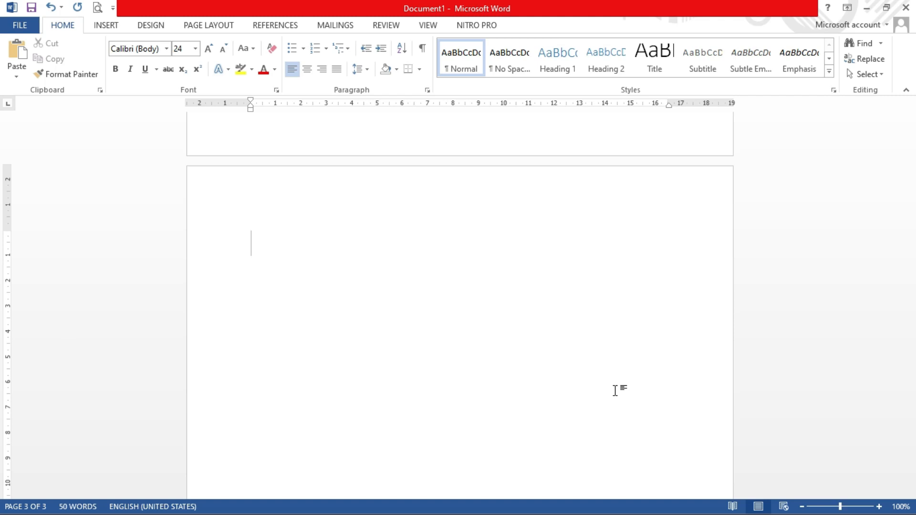
# Insert an empty equation on the new page and undo it
pyautogui.hotkey('alt', '=')
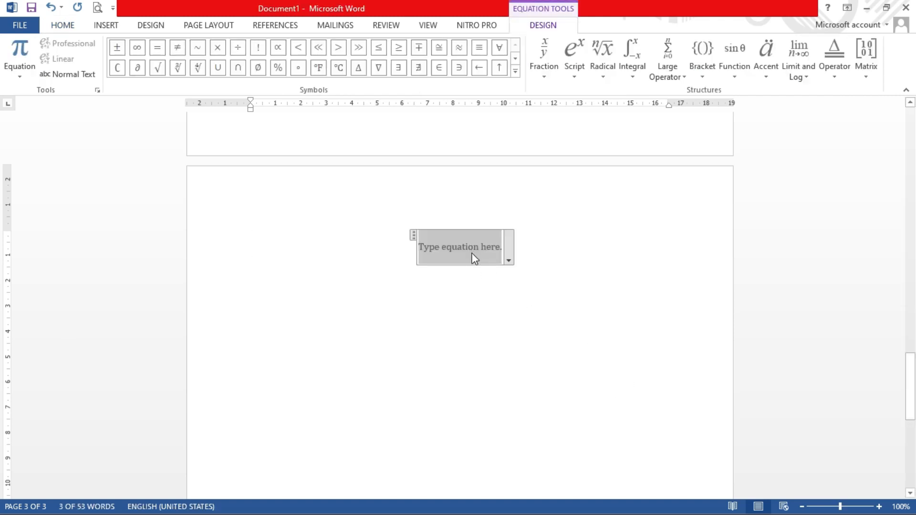
pyautogui.hotkey('ctrl', 'z')
# Review both pasted captures and the "Klik PrtScr" and "ctrl+V" instructions in the PrintScren line
pyautogui.scroll(4, 403, 262)
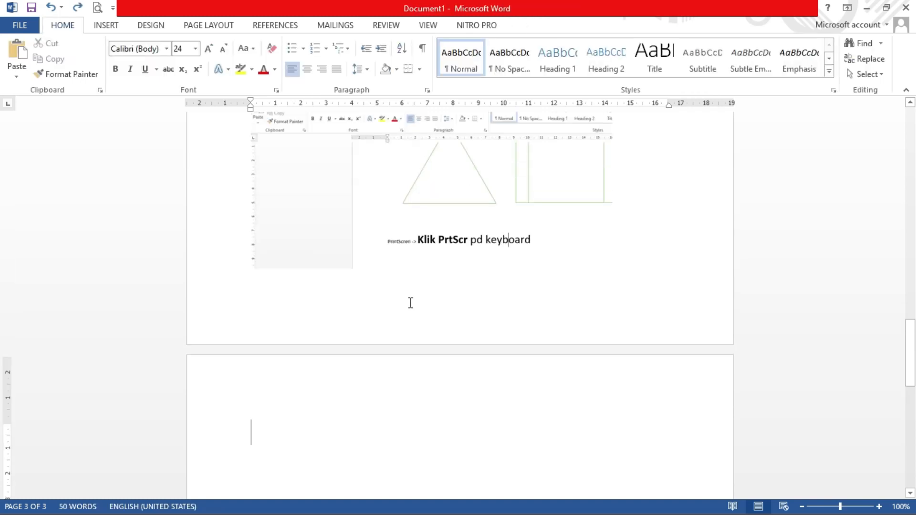
pyautogui.scroll(8, 410, 304)
pyautogui.scroll(-3, 429, 340)
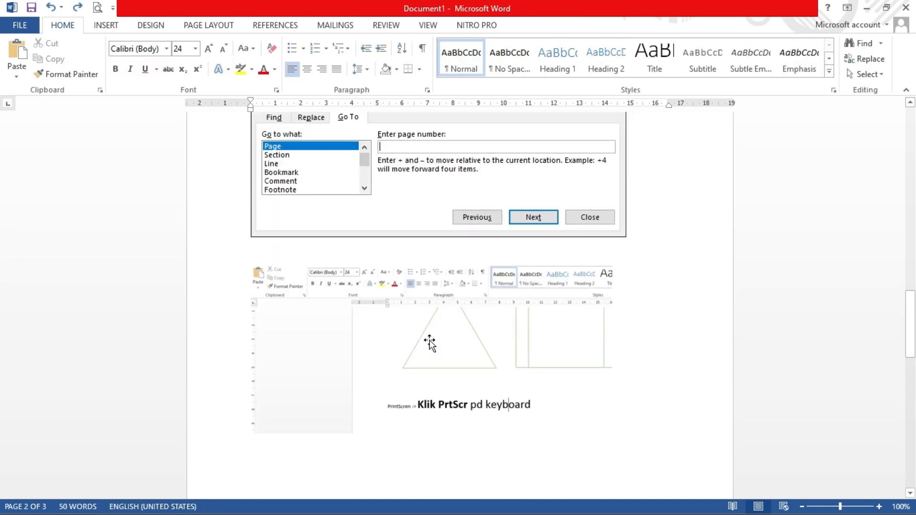
pyautogui.click(430, 343)
pyautogui.scroll(-3, 348, 310)
pyautogui.scroll(3, 366, 315)
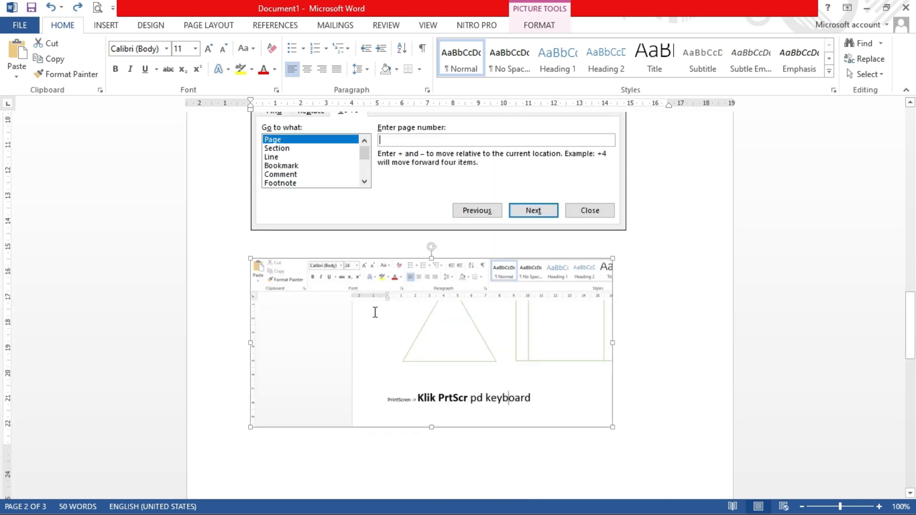
pyautogui.scroll(4, 377, 291)
pyautogui.moveTo(307, 225); pyautogui.dragTo(400, 224)
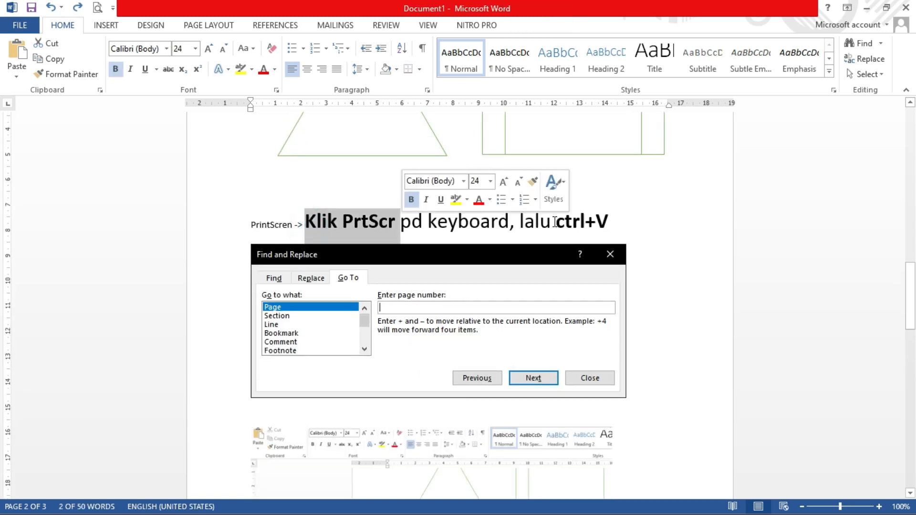
pyautogui.moveTo(555, 222); pyautogui.dragTo(630, 225)
pyautogui.click(561, 325)
pyautogui.click(644, 368)
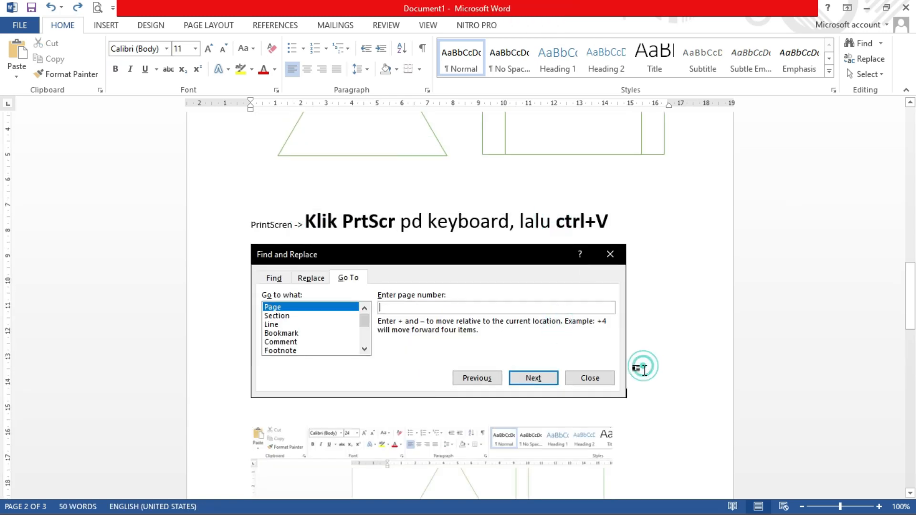
# With the cursor on the blank third page, capture the Go To page of the Find and Replace dialog and close it
pyautogui.scroll(-2, 645, 365)
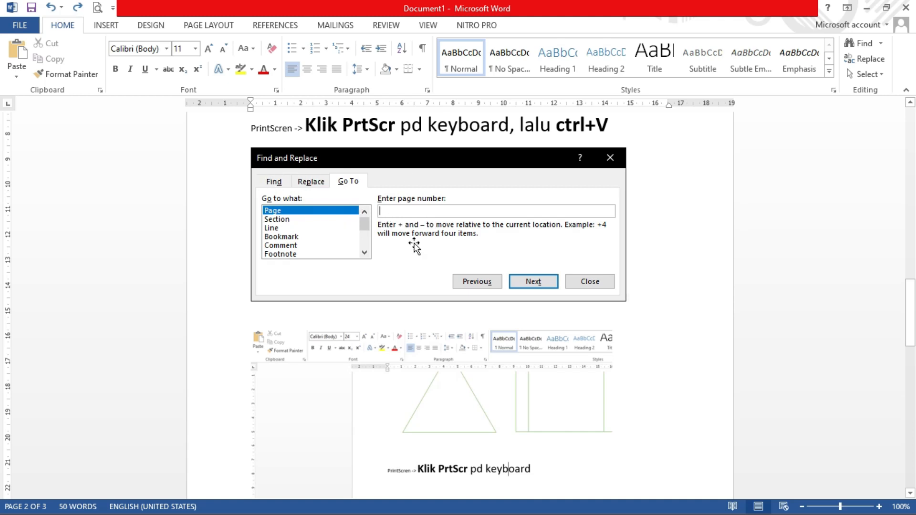
pyautogui.scroll(-7, 649, 288)
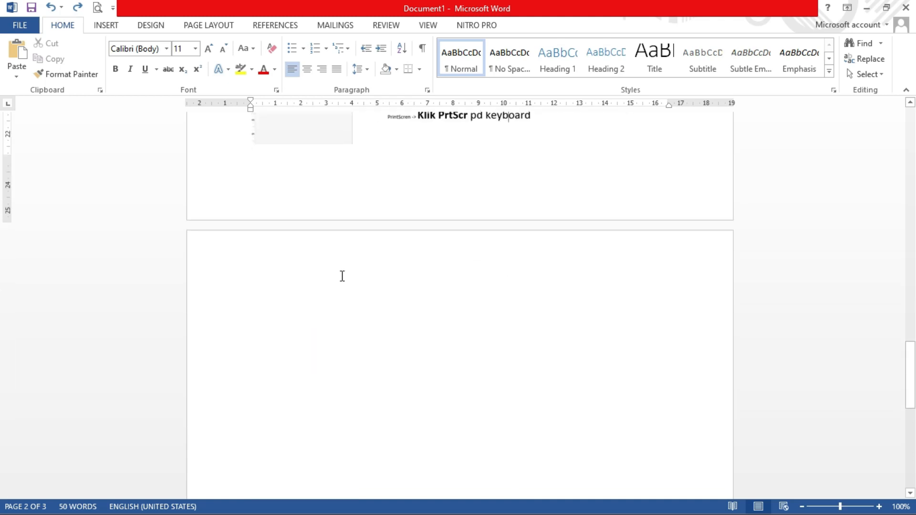
pyautogui.click(282, 319)
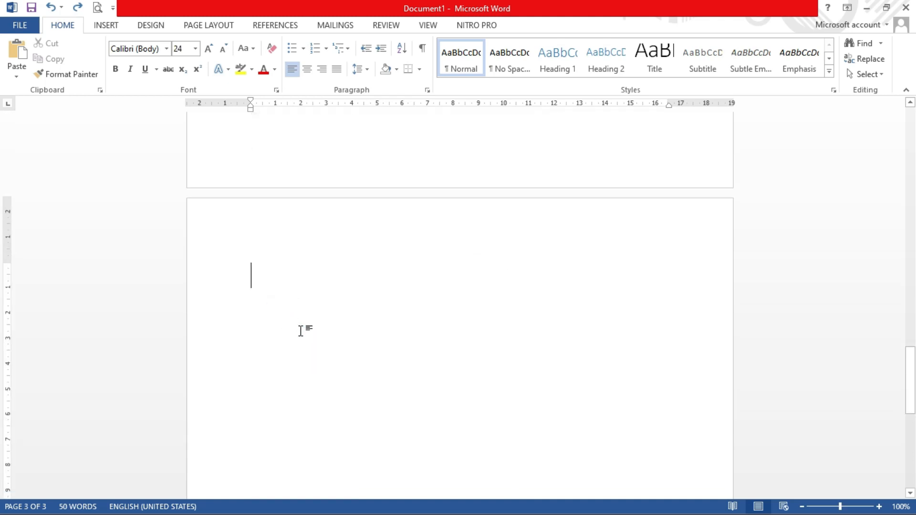
pyautogui.hotkey('ctrl', 'g')
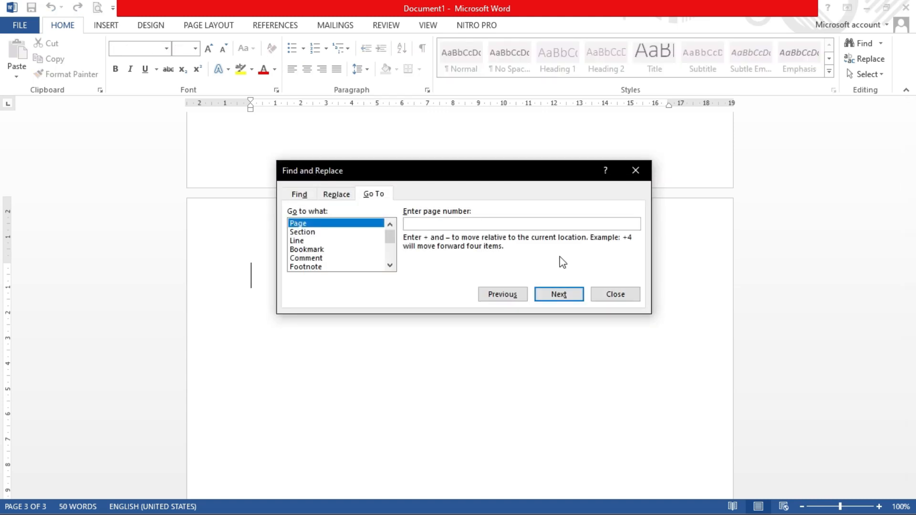
pyautogui.scroll(5, 673, 348)
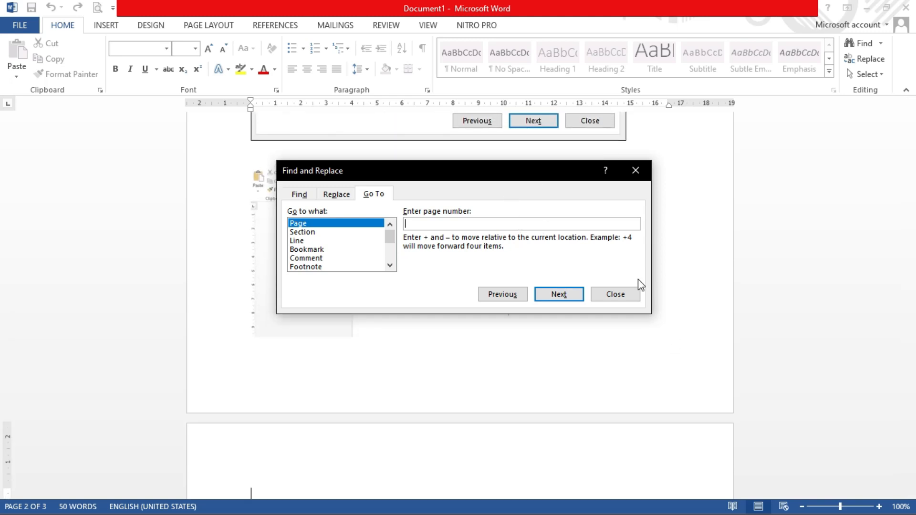
pyautogui.scroll(-2, 659, 324)
pyautogui.scroll(-2, 659, 324)
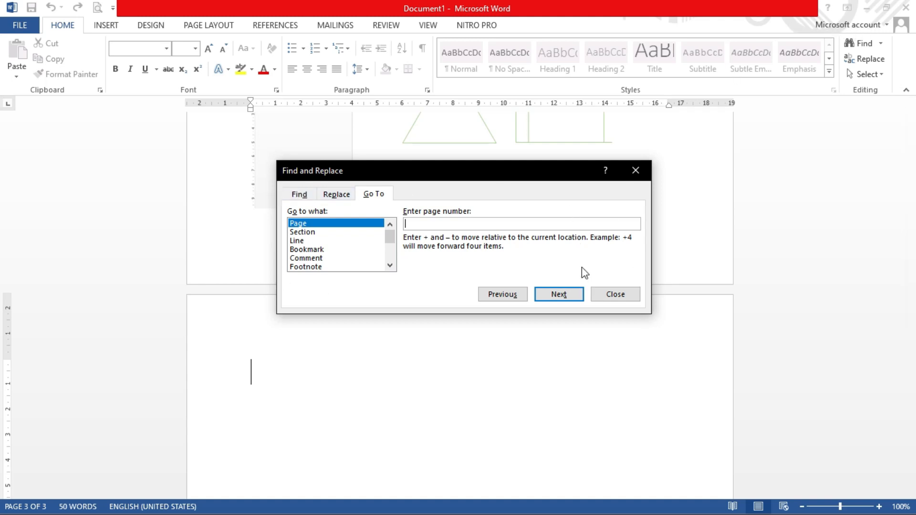
pyautogui.scroll(5, 665, 258)
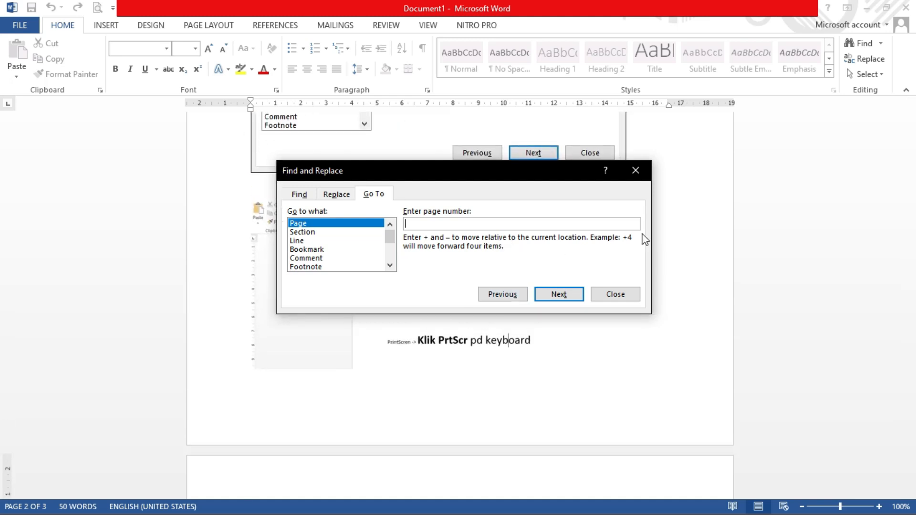
pyautogui.press('Return')
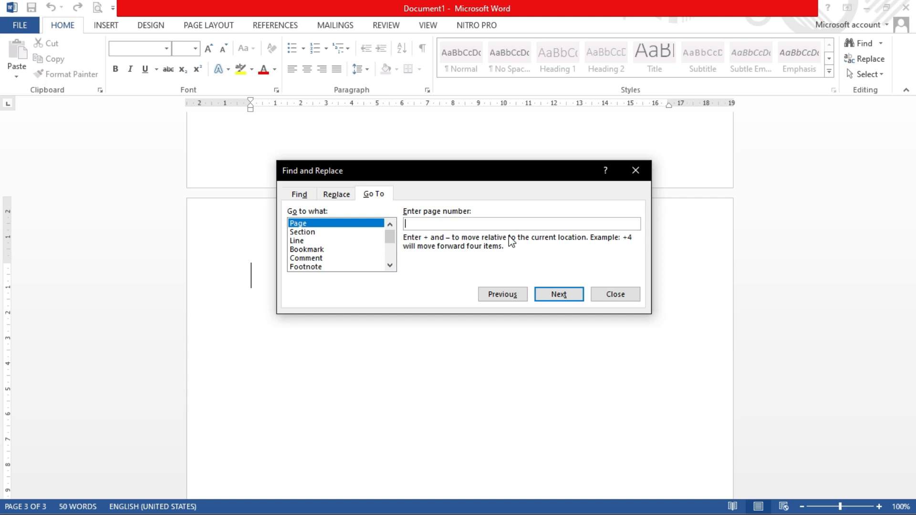
pyautogui.press('Escape')
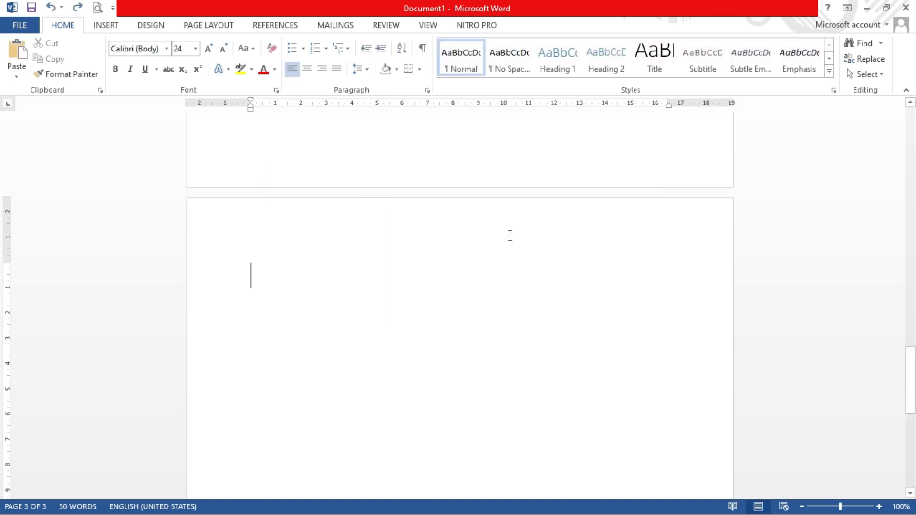
# Paste the captured Find and Replace dialog picture on the third page and start a new line below it
pyautogui.hotkey('ctrl', 'v')
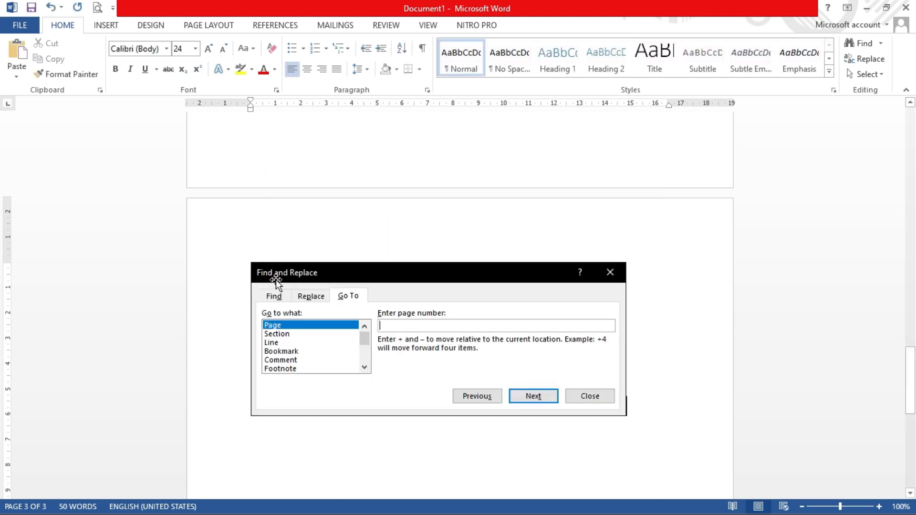
pyautogui.click(348, 304)
pyautogui.scroll(-3, 473, 310)
pyautogui.click(651, 315)
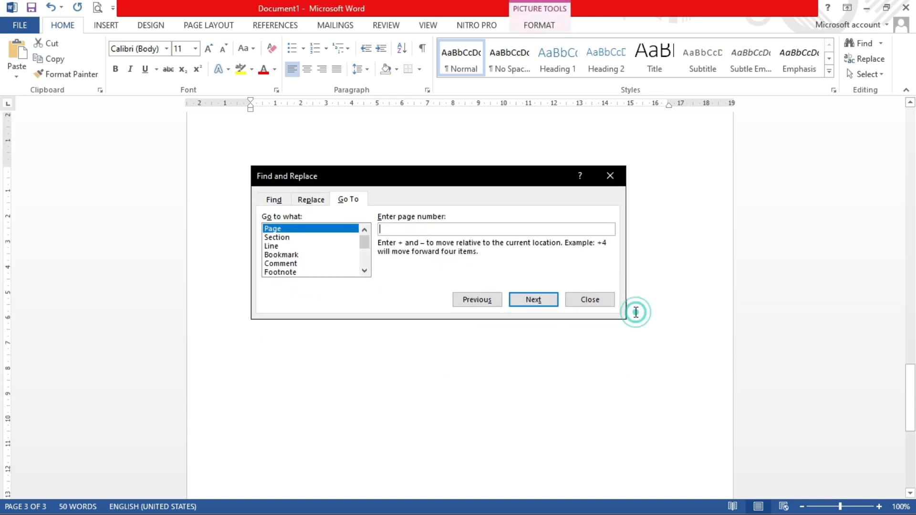
pyautogui.press('Return')
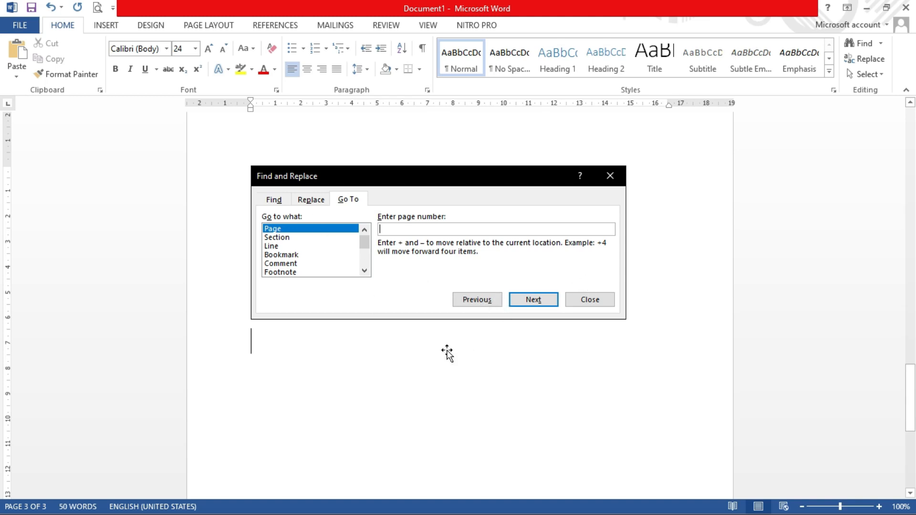
# Capture the full screen, paste it on the line below the dialog picture, and delete that pasted screenshot
pyautogui.scroll(3, 447, 353)
pyautogui.scroll(-5, 424, 316)
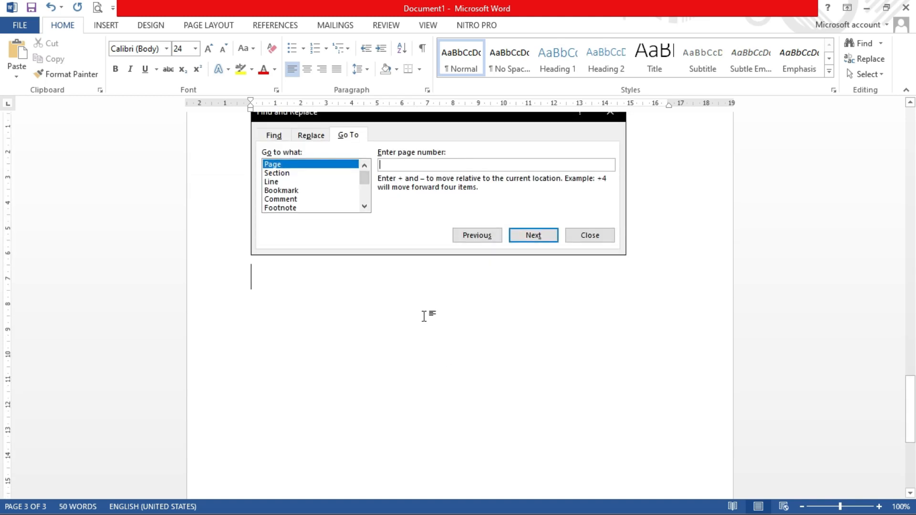
pyautogui.press('Print')
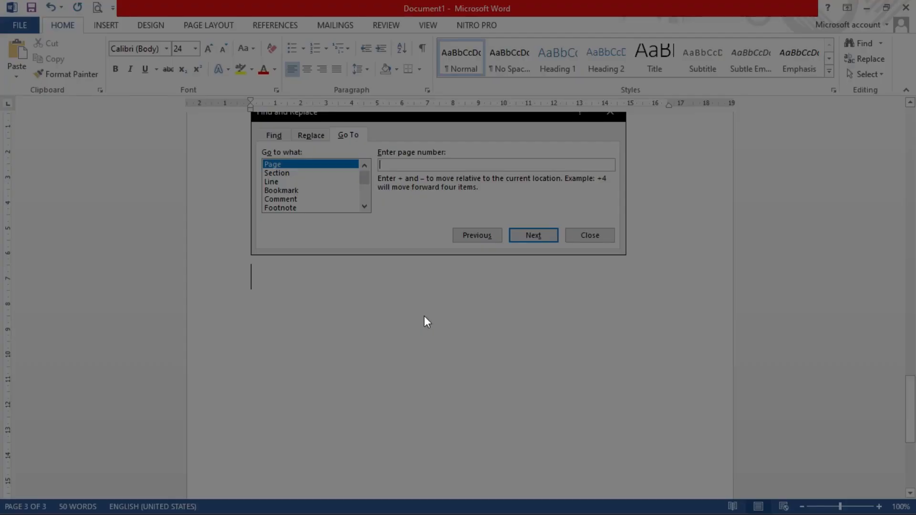
pyautogui.moveTo(1, 1); pyautogui.dragTo(915, 462)
pyautogui.moveTo(913, 511); pyautogui.dragTo(914, 513)
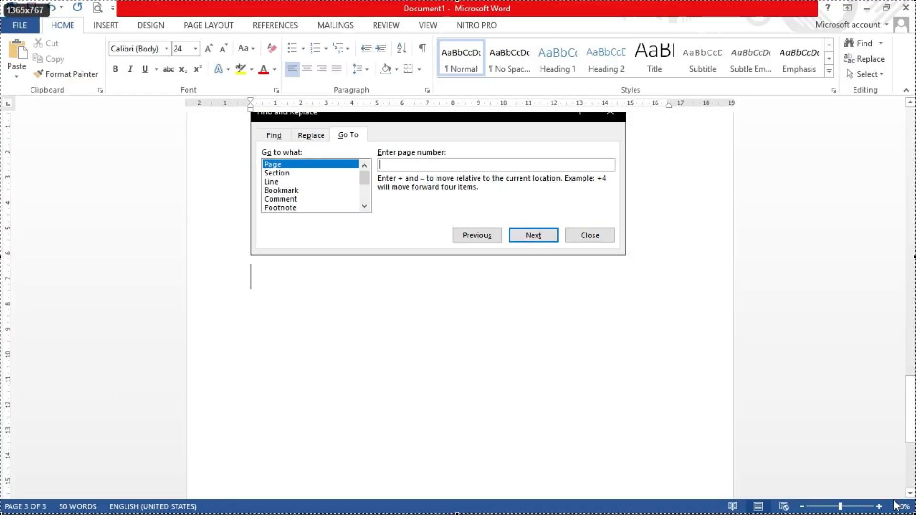
pyautogui.click(862, 501)
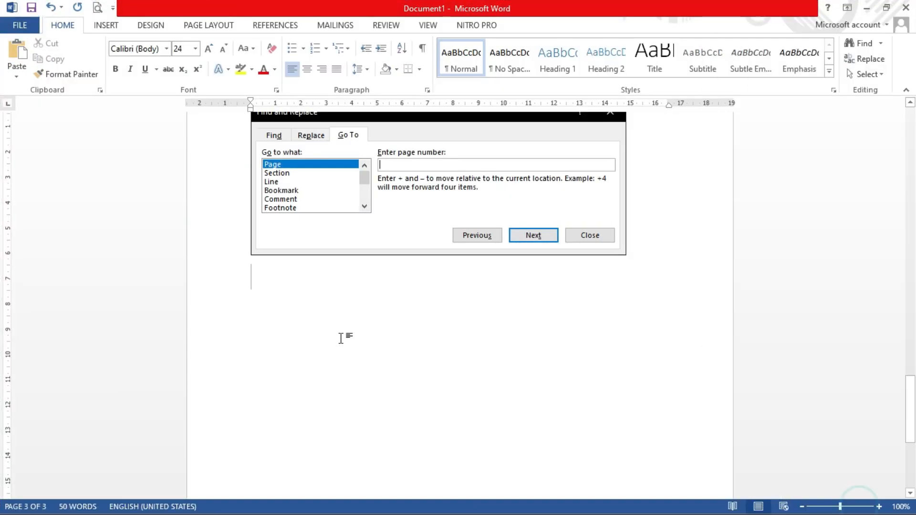
pyautogui.click(285, 304)
pyautogui.hotkey('ctrl', 'v')
pyautogui.click(432, 338)
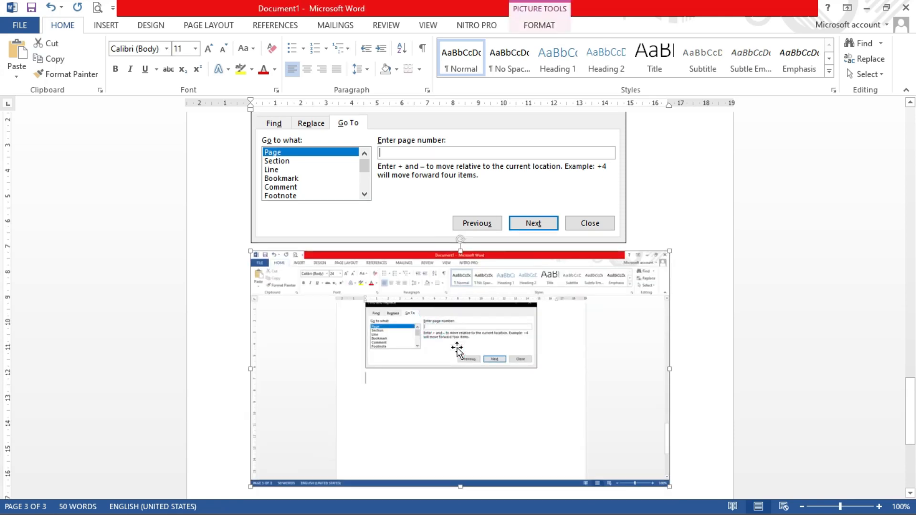
pyautogui.scroll(-1, 432, 334)
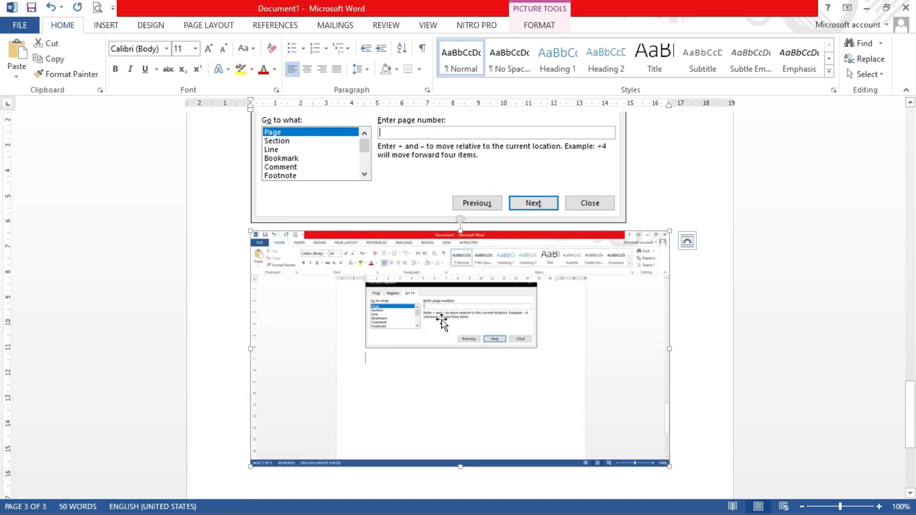
pyautogui.press('Delete')
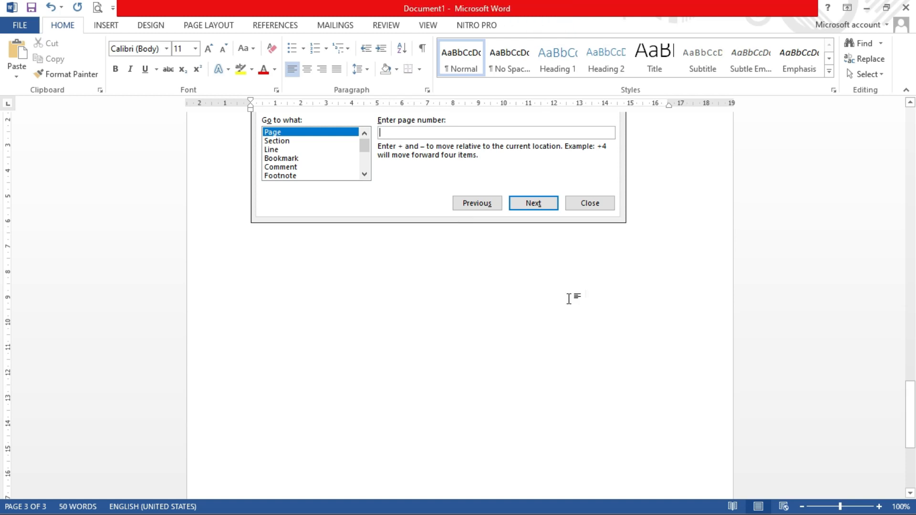
# Write "Screenshot pop menu : Alt PrtScr" on the empty line directly below the dialog picture
pyautogui.scroll(3, 549, 315)
pyautogui.click(278, 338)
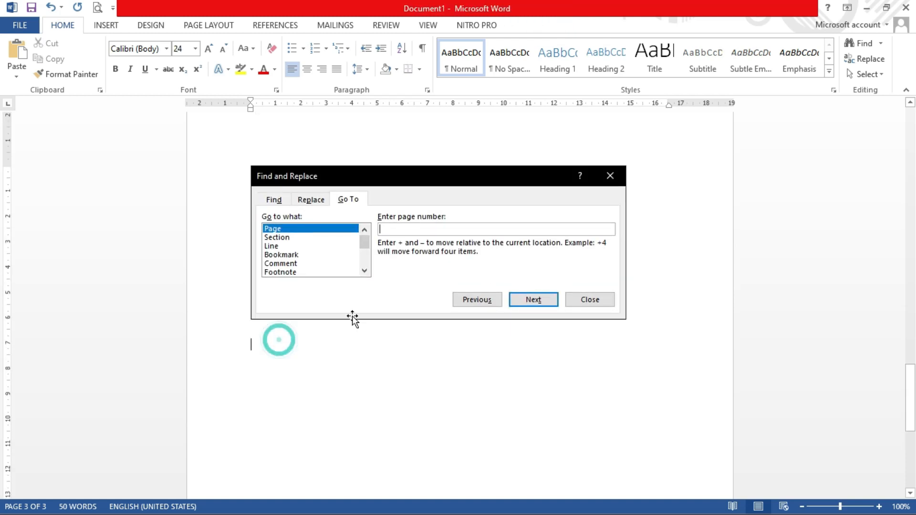
pyautogui.click(382, 276)
pyautogui.click(301, 363)
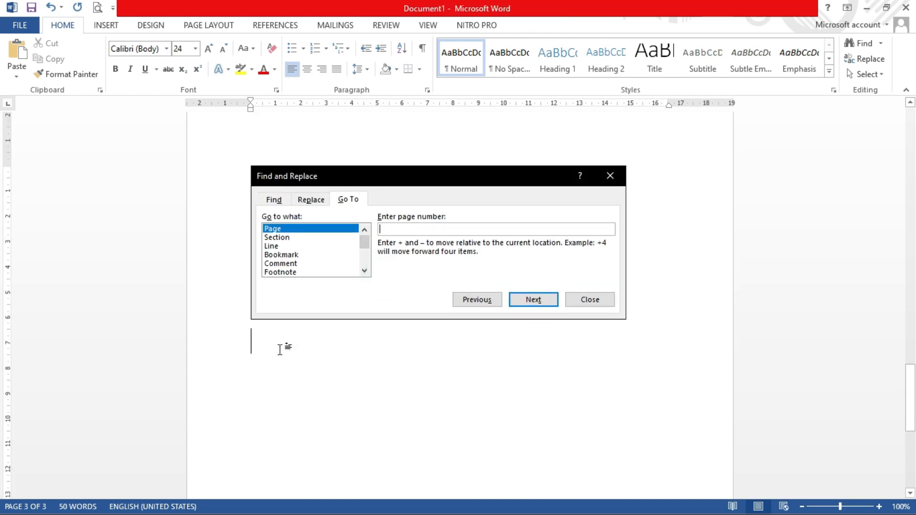
pyautogui.write('sc')
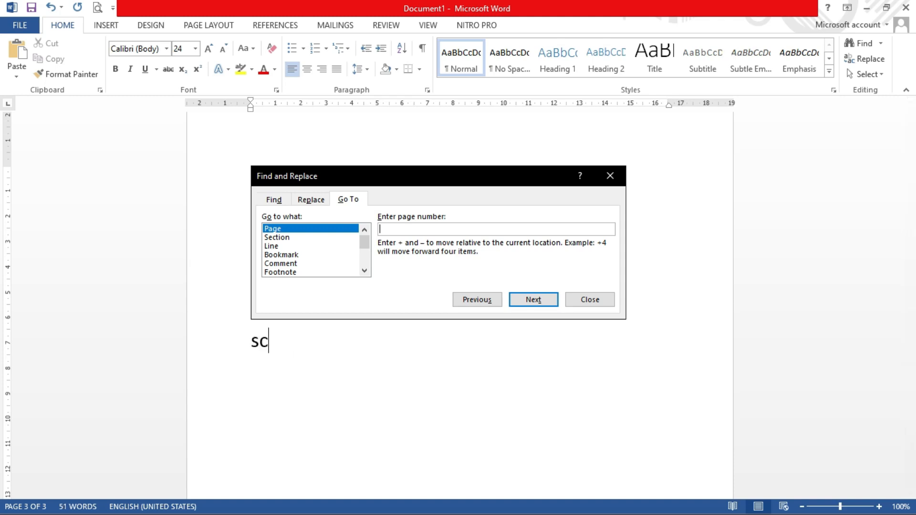
pyautogui.write('reenshot ')
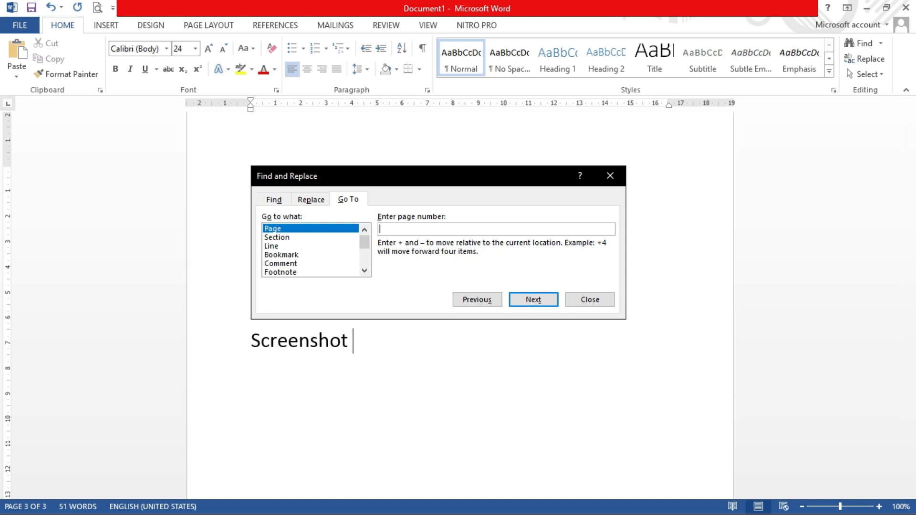
pyautogui.write('pop menu ')
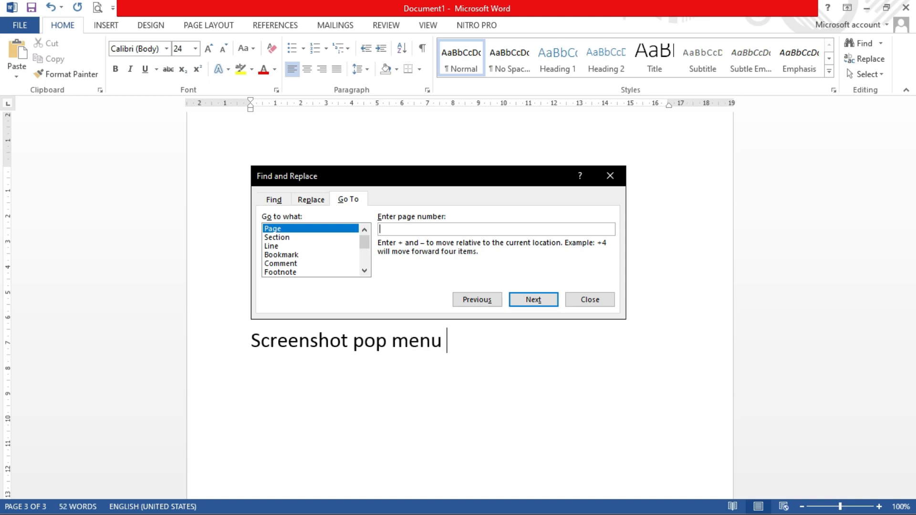
pyautogui.write(': Alt ')
pyautogui.write('$')
pyautogui.press('BackSpace')
pyautogui.write('PrtScr')
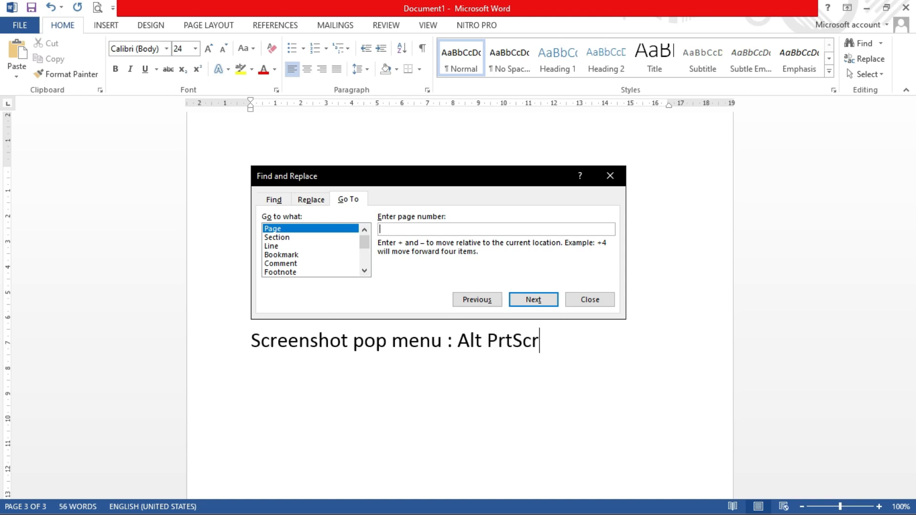
# Continue the line below the dialog picture with "dan Esc pd keyboard lalu tekan Ctrl V pada lembar kerja"
pyautogui.write(' dan Esc pd keyboard')
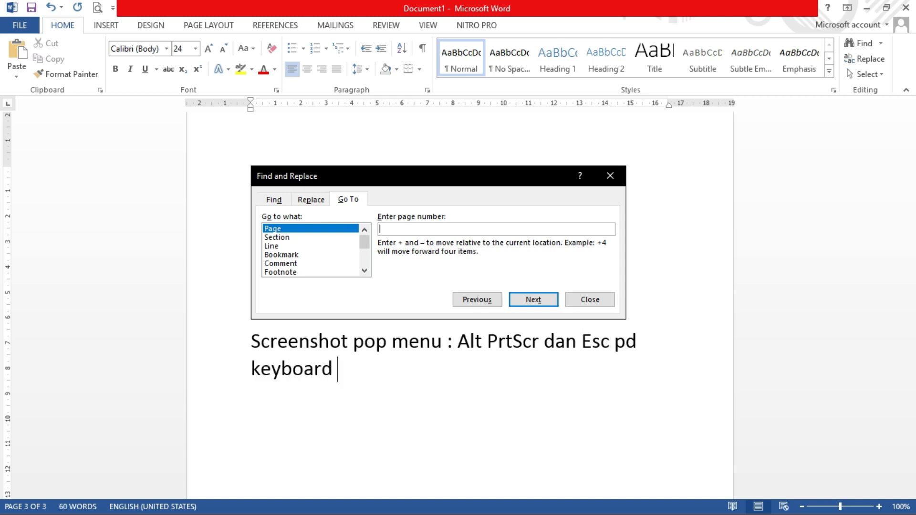
pyautogui.write('lalu te')
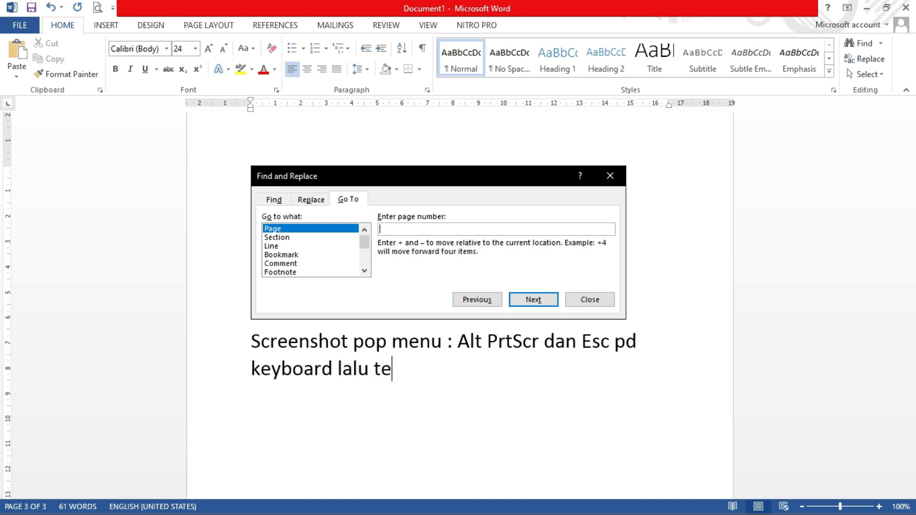
pyautogui.write('kan Ctr')
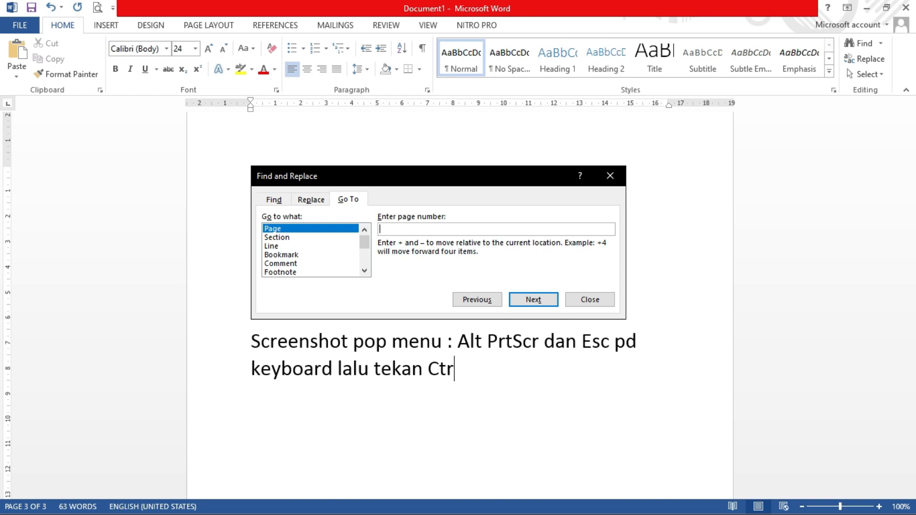
pyautogui.write('l V pa')
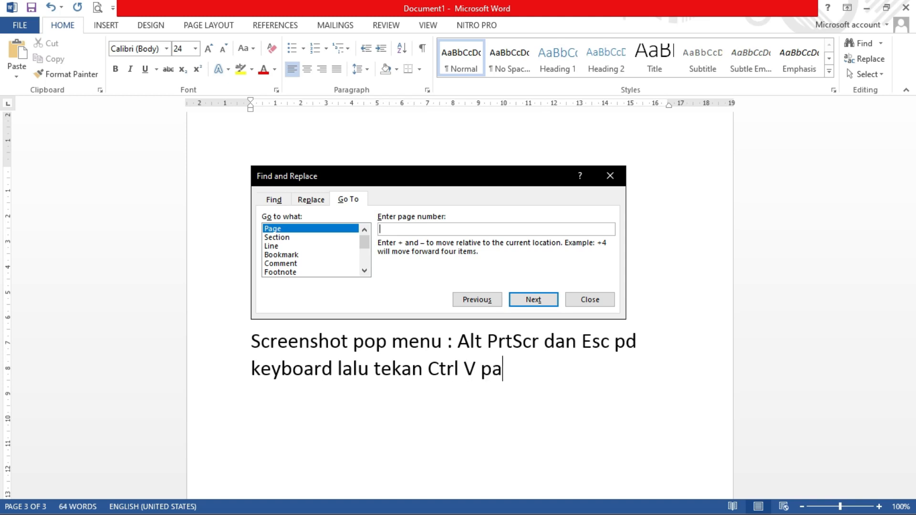
pyautogui.write('da lembar kerja')
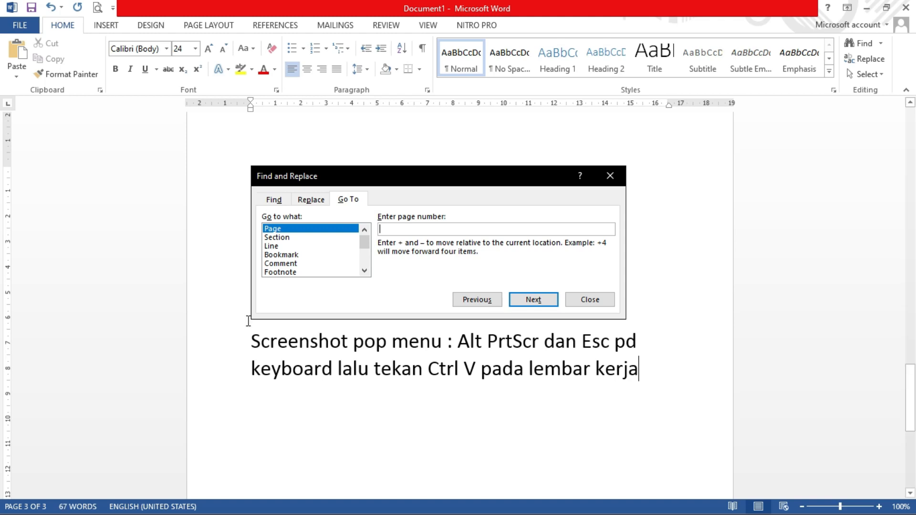
# Make "Alt PrtScr dan Esc" and "Ctrl V" bold in the text below the dialog picture
pyautogui.moveTo(245, 337); pyautogui.dragTo(634, 372)
pyautogui.click(634, 372)
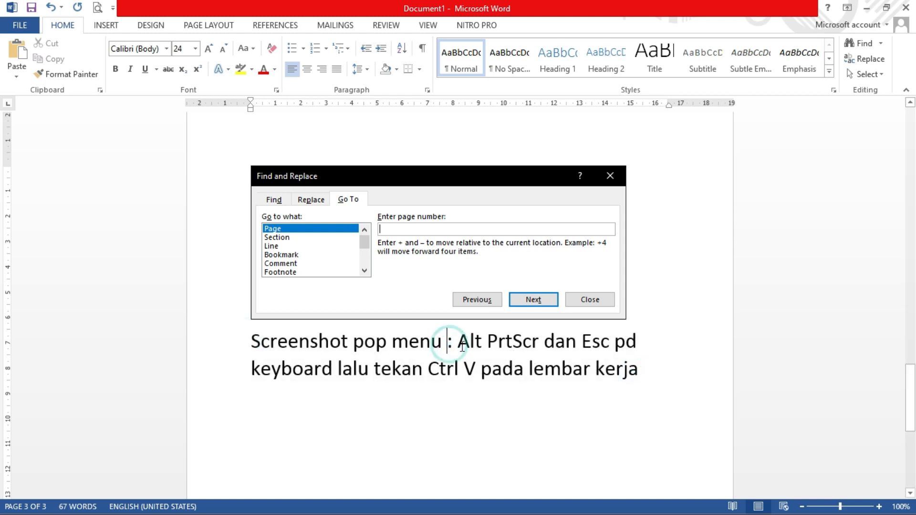
pyautogui.moveTo(457, 341); pyautogui.dragTo(613, 345)
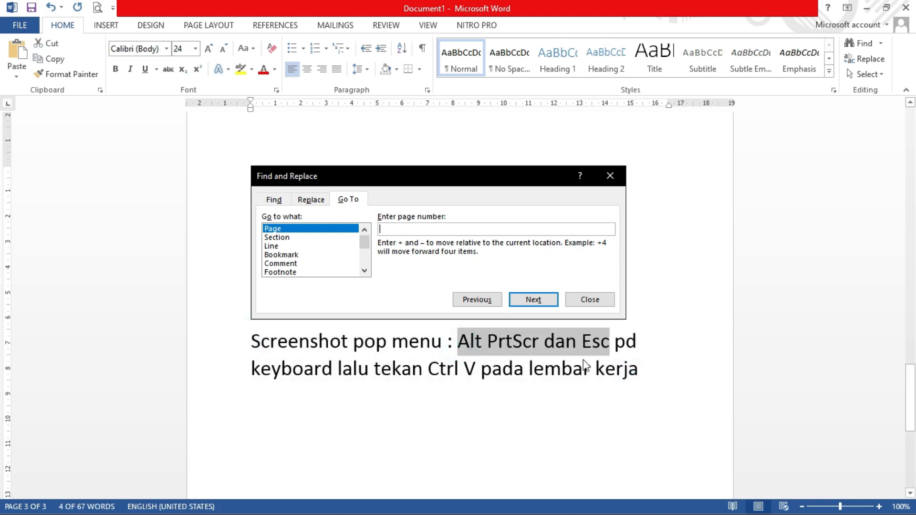
pyautogui.hotkey('ctrl', 'v')
pyautogui.hotkey('ctrl', 'z')
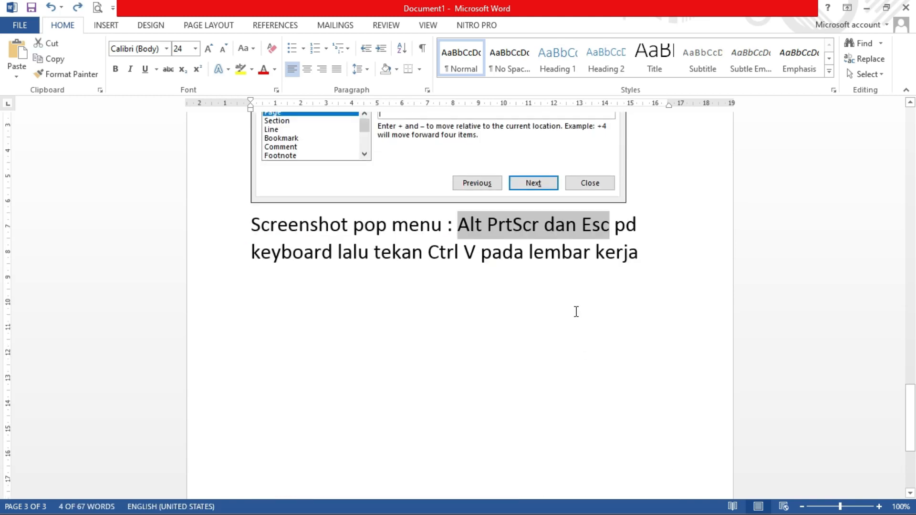
pyautogui.hotkey('ctrl', 'b')
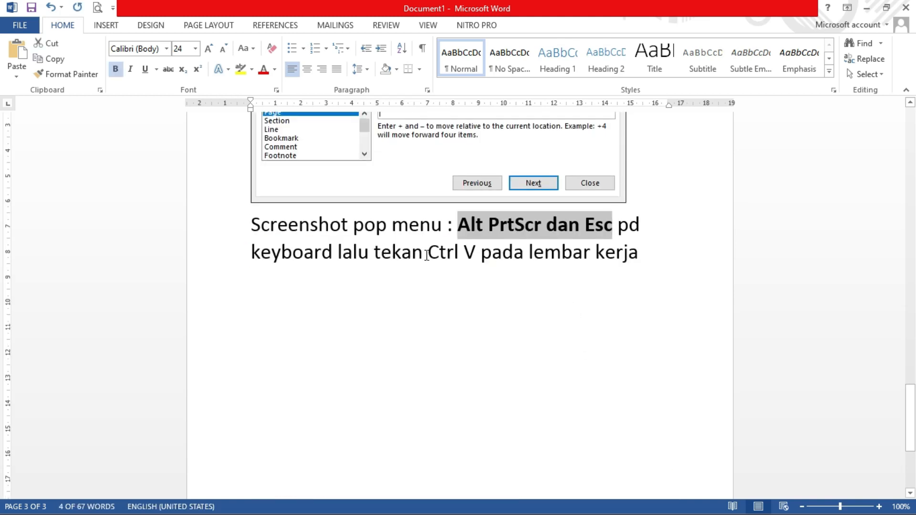
pyautogui.moveTo(426, 255); pyautogui.dragTo(472, 254)
pyautogui.hotkey('ctrl', 'b')
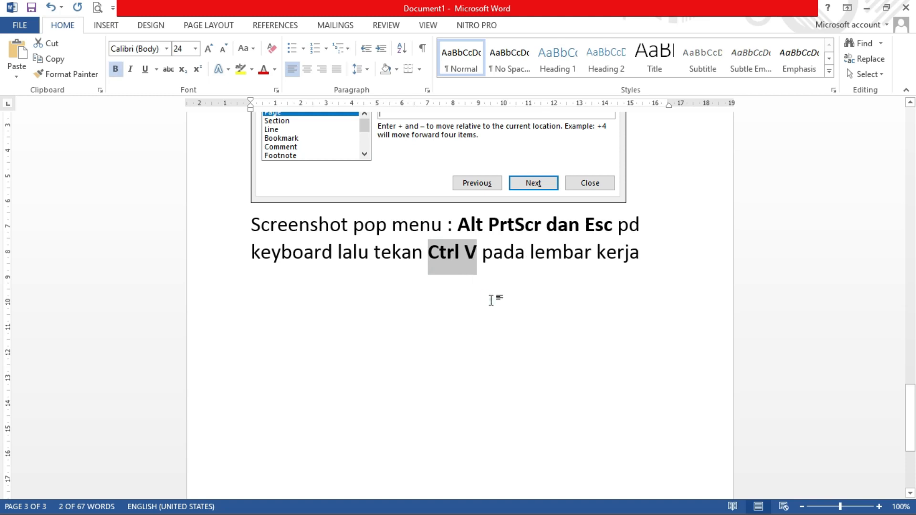
# Review the Find and Replace dialog picture and the pop menu screenshot instructions written below it
pyautogui.click(492, 300)
pyautogui.scroll(4, 502, 334)
pyautogui.moveTo(456, 353); pyautogui.dragTo(584, 353)
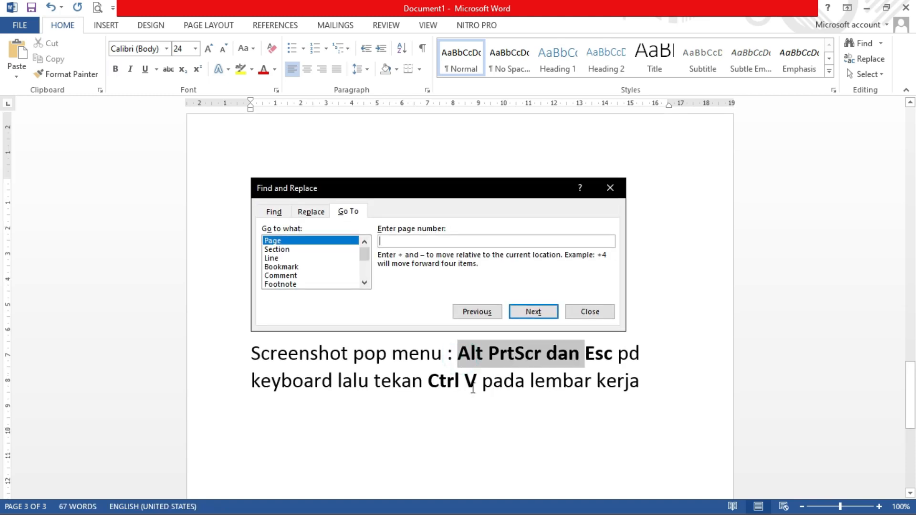
pyautogui.click(441, 380)
pyautogui.click(458, 293)
pyautogui.scroll(2, 470, 338)
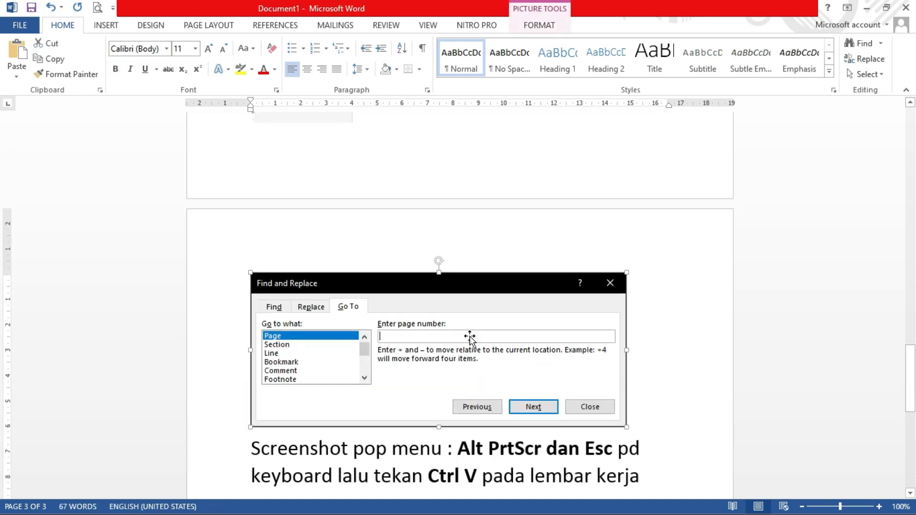
pyautogui.scroll(-2, 470, 338)
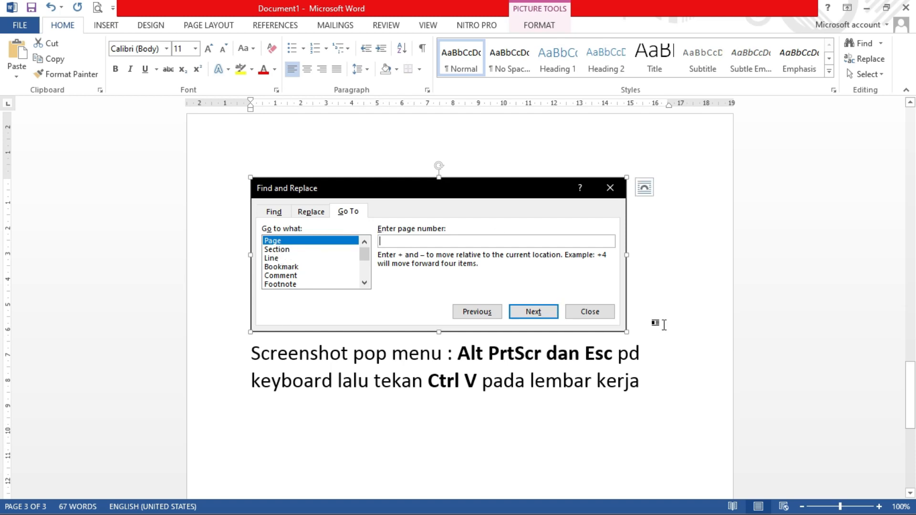
pyautogui.click(652, 321)
pyautogui.click(559, 268)
pyautogui.click(637, 322)
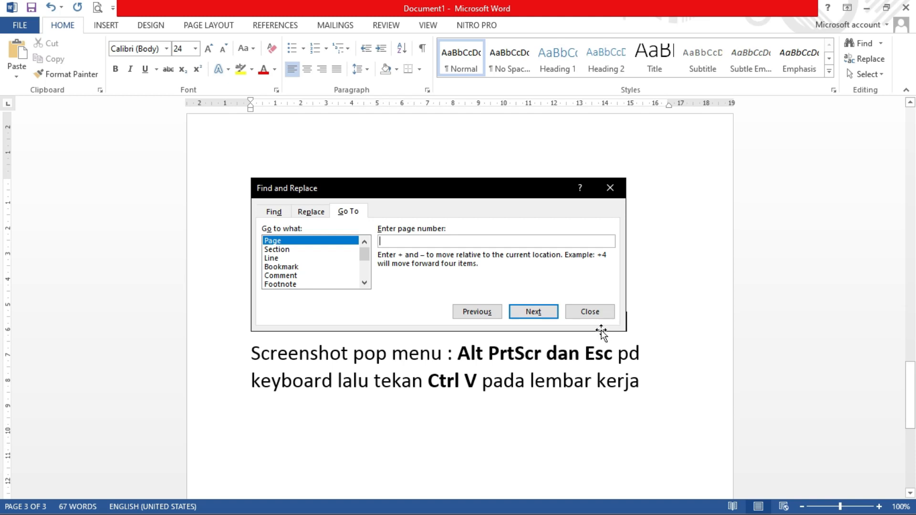
# Add two empty lines below the instruction text ending in "pada lembar kerja"
pyautogui.click(640, 384)
pyautogui.press('Return')
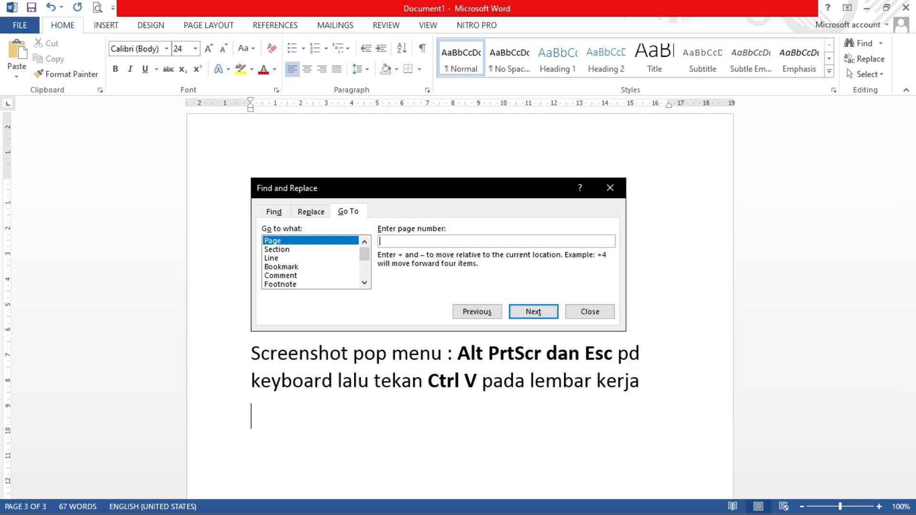
pyautogui.scroll(2, 553, 364)
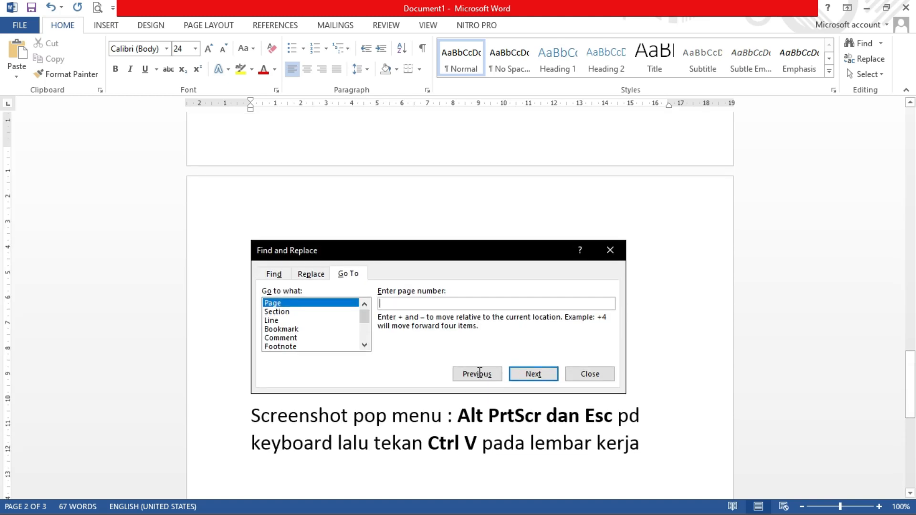
pyautogui.scroll(-4, 479, 373)
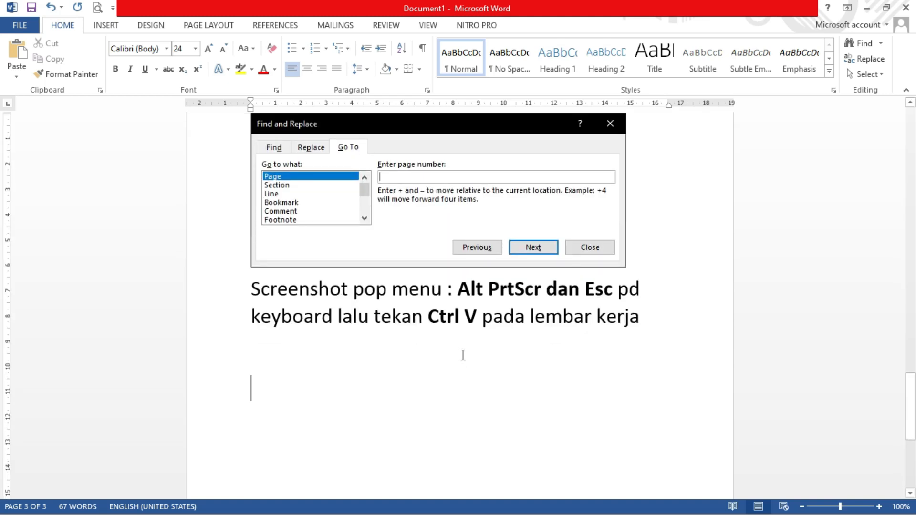
pyautogui.scroll(-3, 463, 355)
pyautogui.scroll(2, 463, 355)
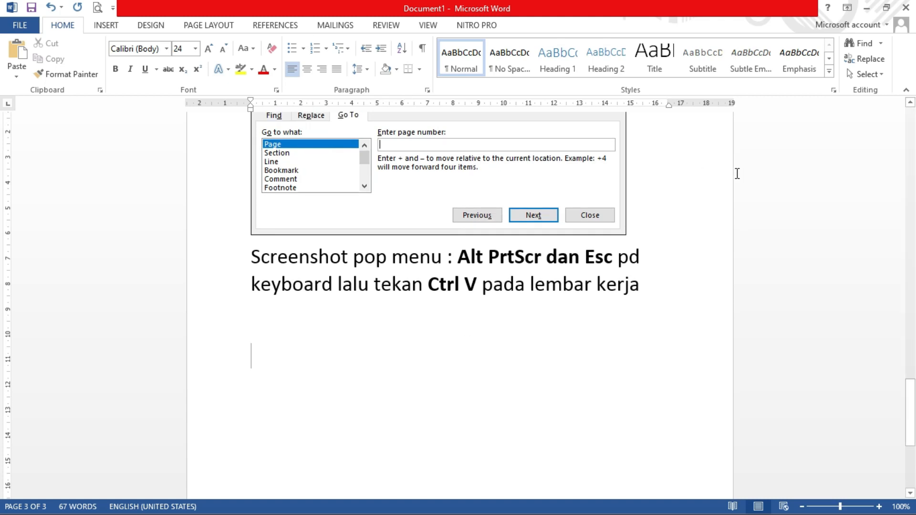
pyautogui.scroll(7, 593, 274)
pyautogui.scroll(-7, 593, 280)
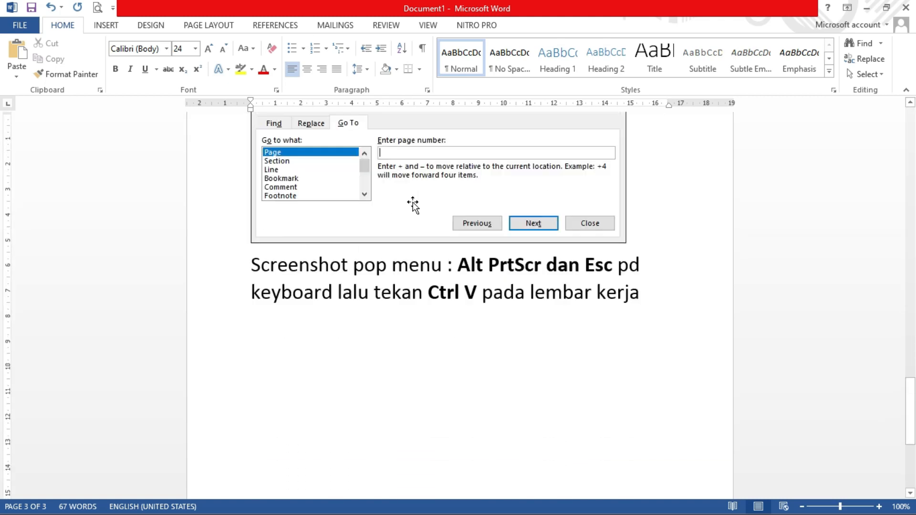
pyautogui.scroll(1, 413, 205)
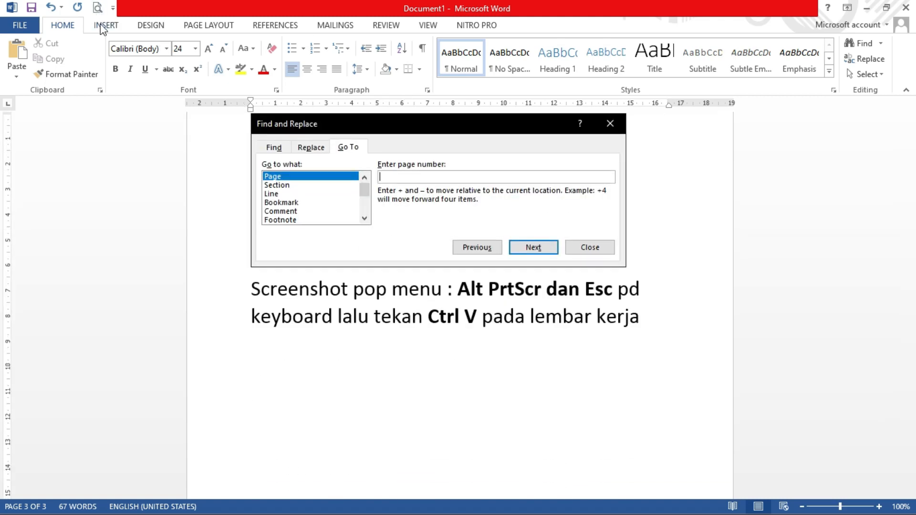
# Insert a screen clipping of the left part of the browser window with the lorem ipsum search results, on the empty line below the instructions
pyautogui.click(103, 26)
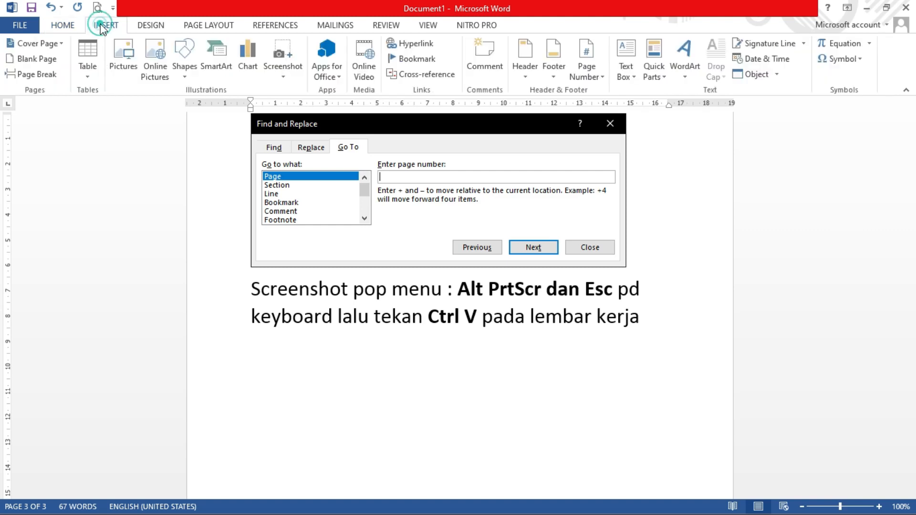
pyautogui.click(280, 54)
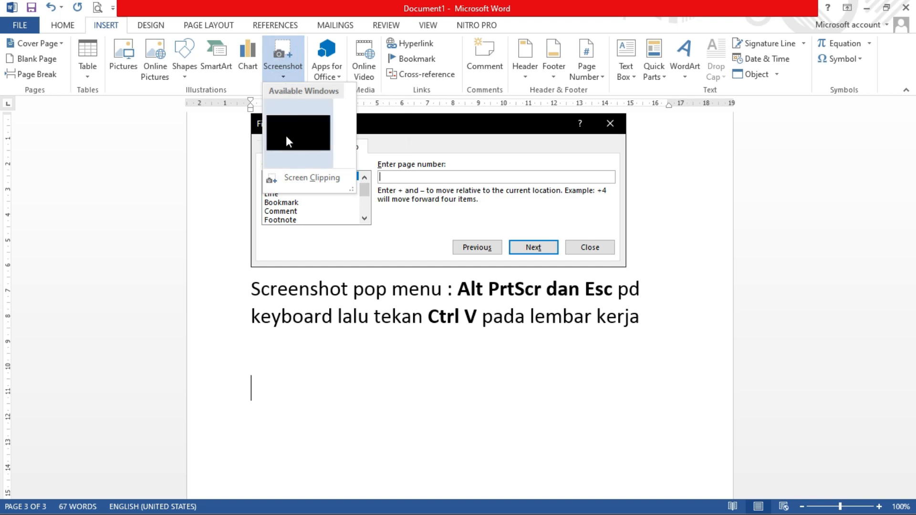
pyautogui.click(292, 183)
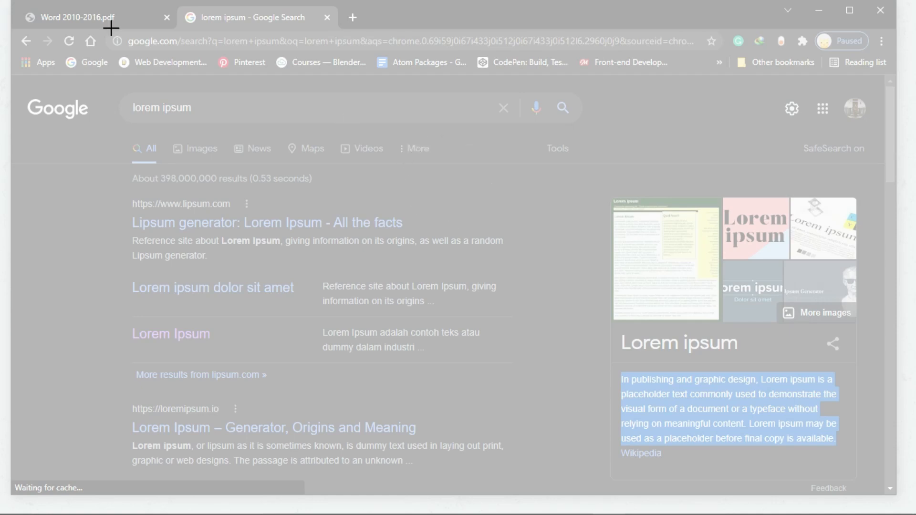
pyautogui.moveTo(13, 10); pyautogui.dragTo(894, 496)
pyautogui.moveTo(15, 4); pyautogui.dragTo(536, 487)
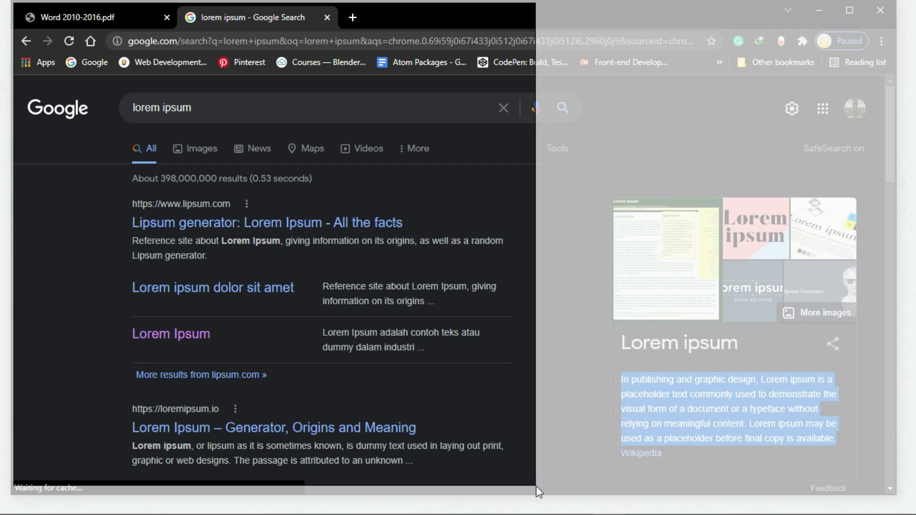
pyautogui.moveTo(539, 492); pyautogui.dragTo(538, 492)
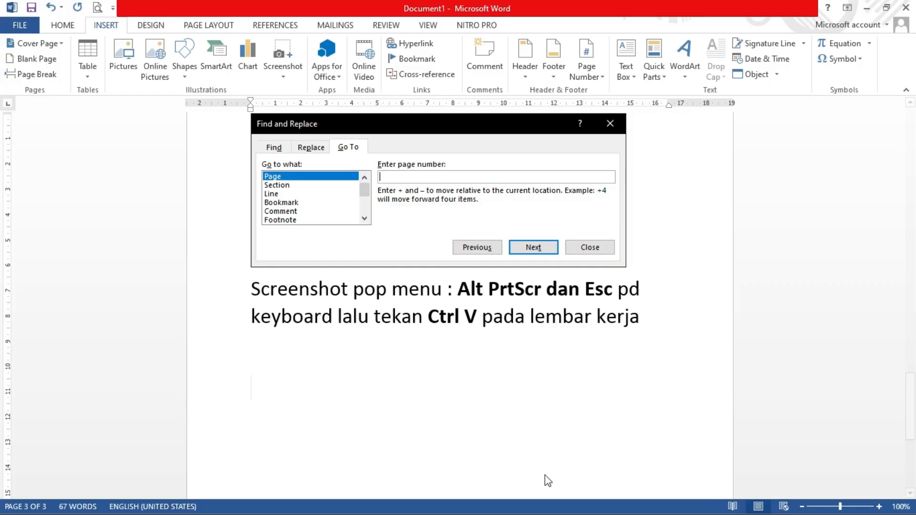
pyautogui.press('Escape')
pyautogui.hotkey('ctrl', 'v')
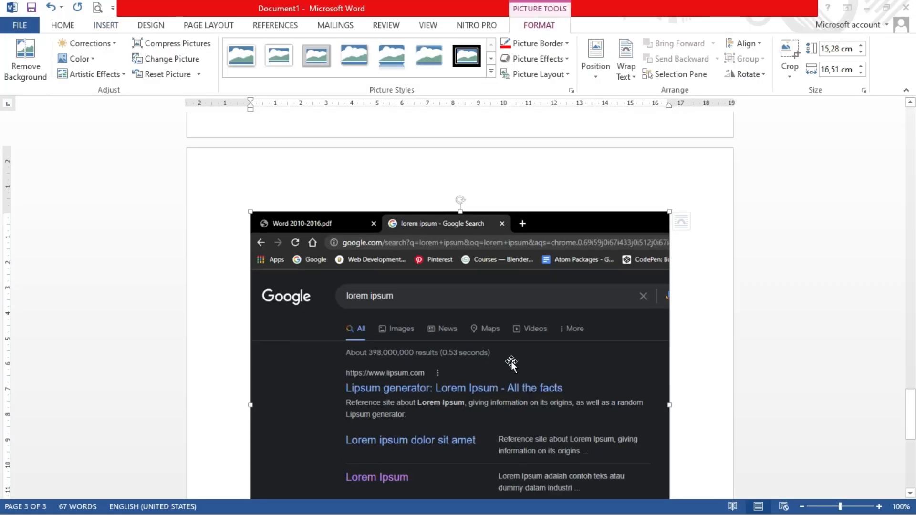
# Examine the inserted clipping of the lorem ipsum search results from its upper to its lower edge
pyautogui.scroll(-3, 511, 362)
pyautogui.scroll(2, 528, 364)
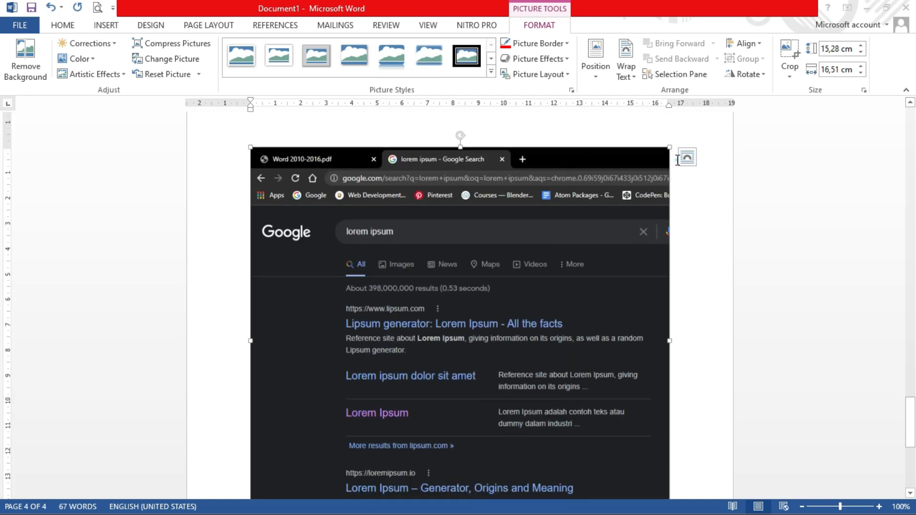
pyautogui.click(678, 160)
pyautogui.scroll(-3, 681, 244)
pyautogui.scroll(3, 655, 389)
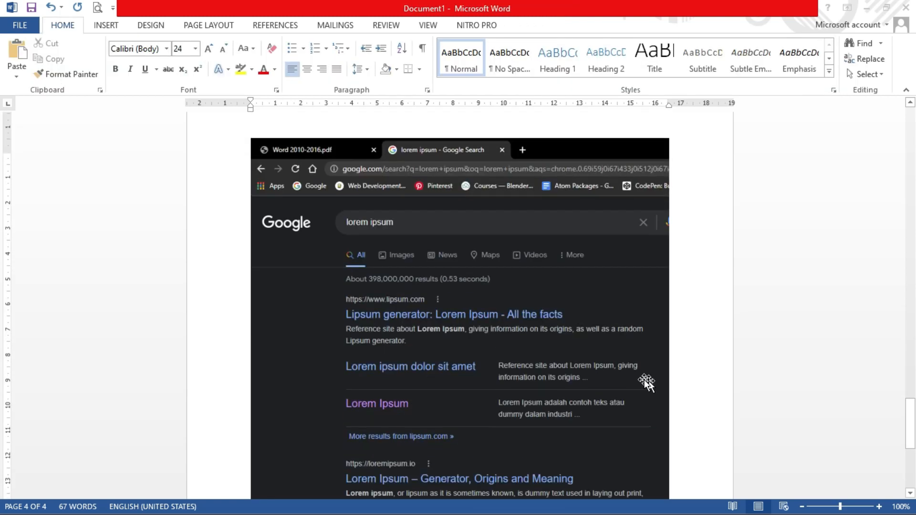
pyautogui.scroll(2, 385, 287)
pyautogui.scroll(-4, 383, 306)
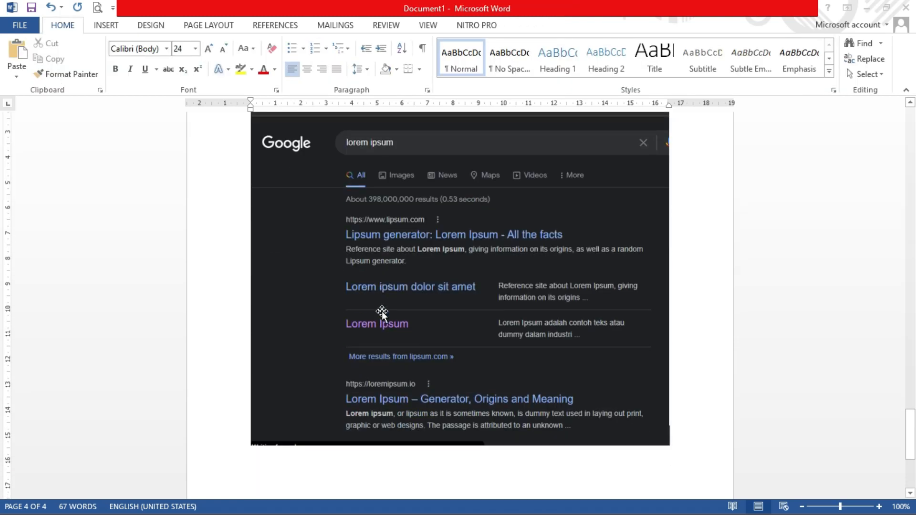
pyautogui.scroll(2, 382, 313)
pyautogui.scroll(-2, 382, 312)
# Insert a second screen clipping that covers the preview images and Lorem ipsum description beside the browser's search results
pyautogui.click(106, 25)
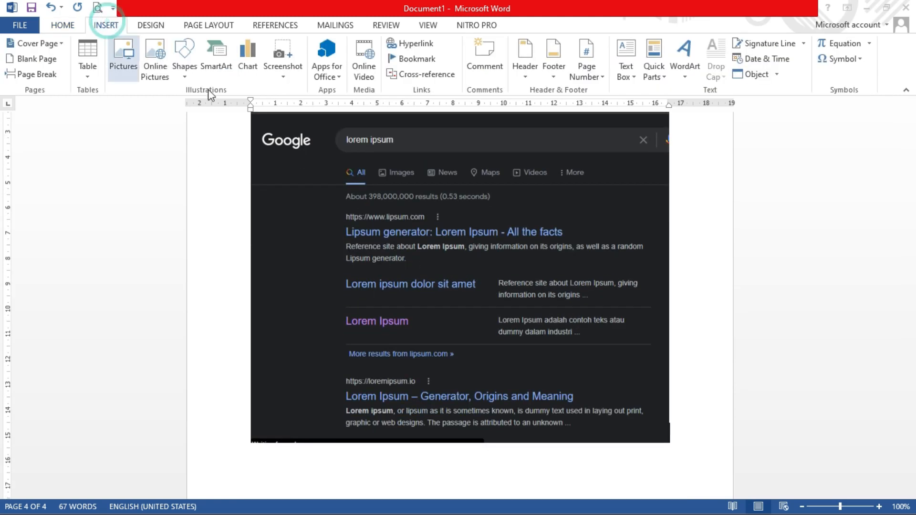
pyautogui.scroll(2, 555, 308)
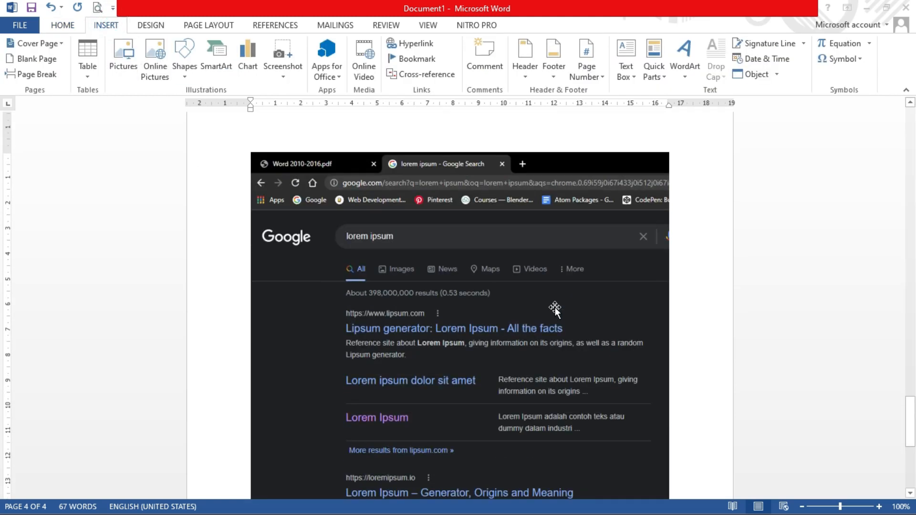
pyautogui.scroll(1, 556, 308)
pyautogui.scroll(-2, 428, 267)
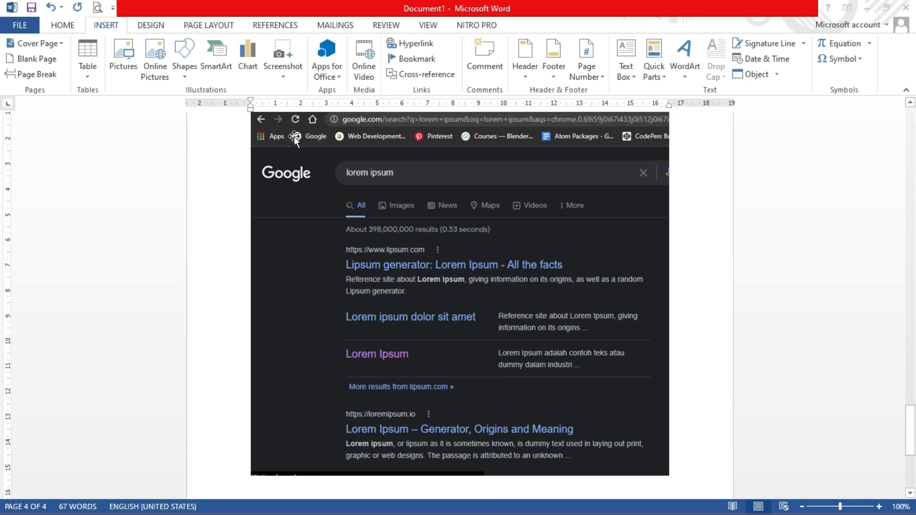
pyautogui.click(283, 54)
pyautogui.click(303, 177)
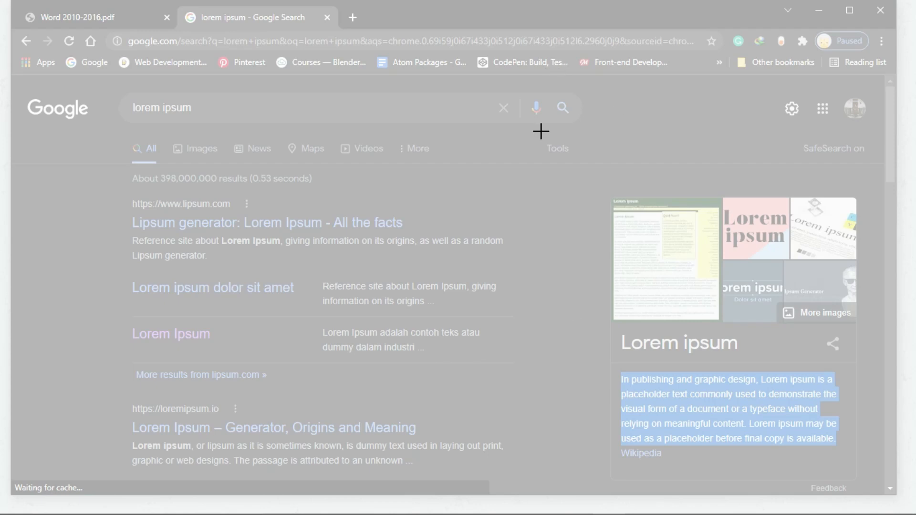
pyautogui.moveTo(552, 150); pyautogui.dragTo(877, 477)
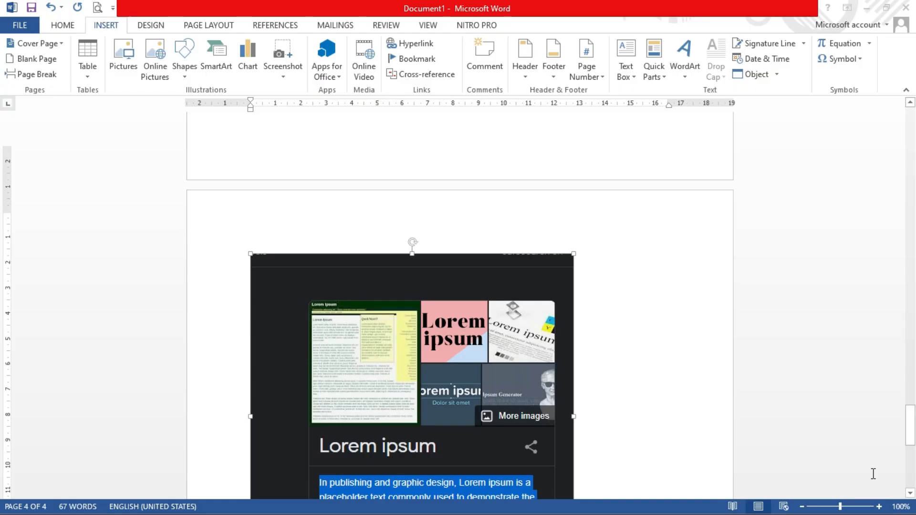
# Examine the newly inserted clipping of the Lorem ipsum images and description
pyautogui.scroll(-4, 509, 321)
pyautogui.click(449, 278)
pyautogui.scroll(3, 462, 241)
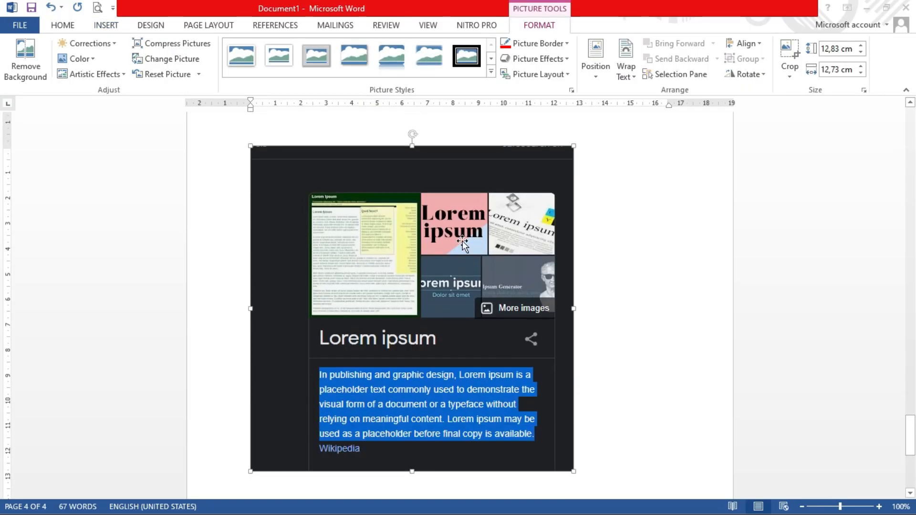
pyautogui.scroll(-2, 573, 291)
pyautogui.click(602, 333)
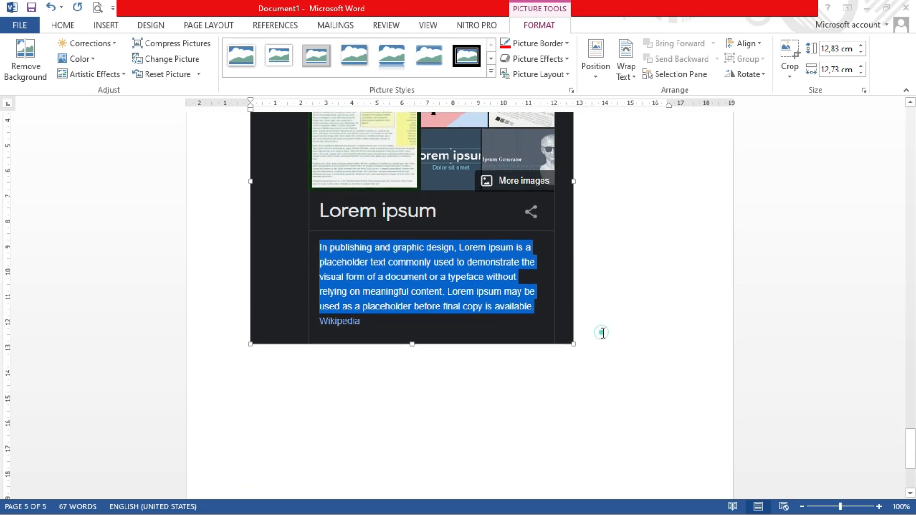
pyautogui.scroll(1, 520, 308)
pyautogui.click(468, 287)
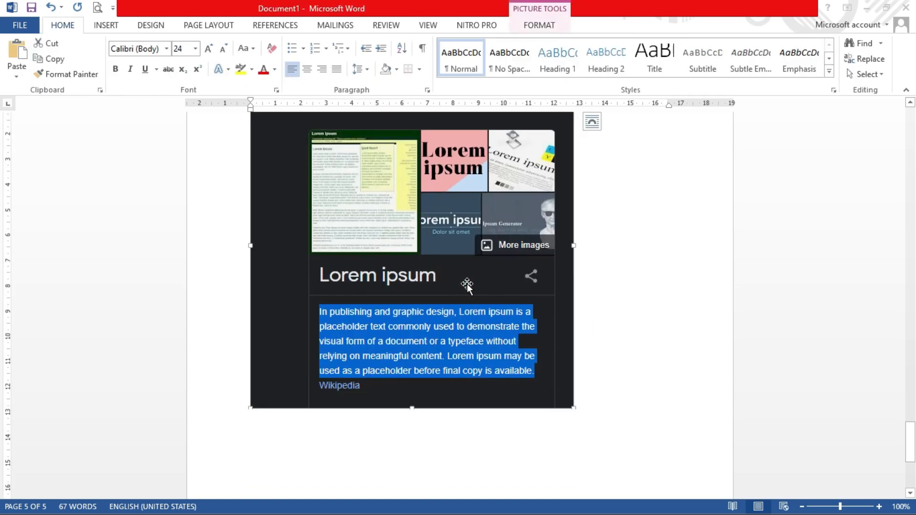
# Look back through the document to page 1 and select its poster, piglet and dwarf pictures in turn
pyautogui.scroll(15, 587, 296)
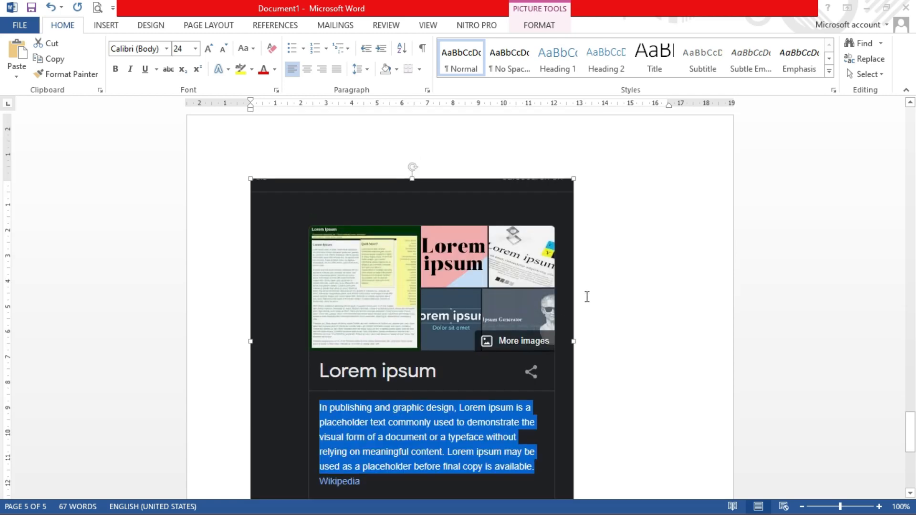
pyautogui.scroll(17, 585, 296)
pyautogui.scroll(-20, 580, 298)
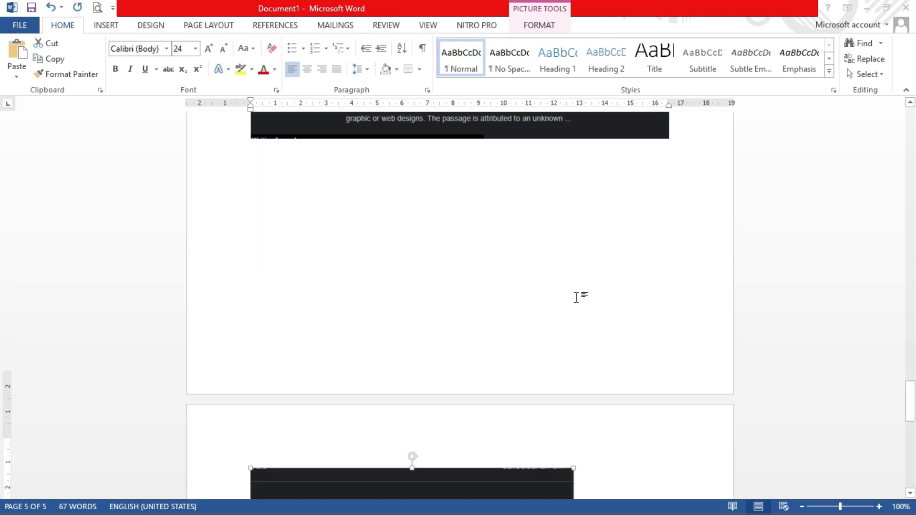
pyautogui.scroll(-17, 573, 303)
pyautogui.moveTo(911, 446); pyautogui.dragTo(906, 115)
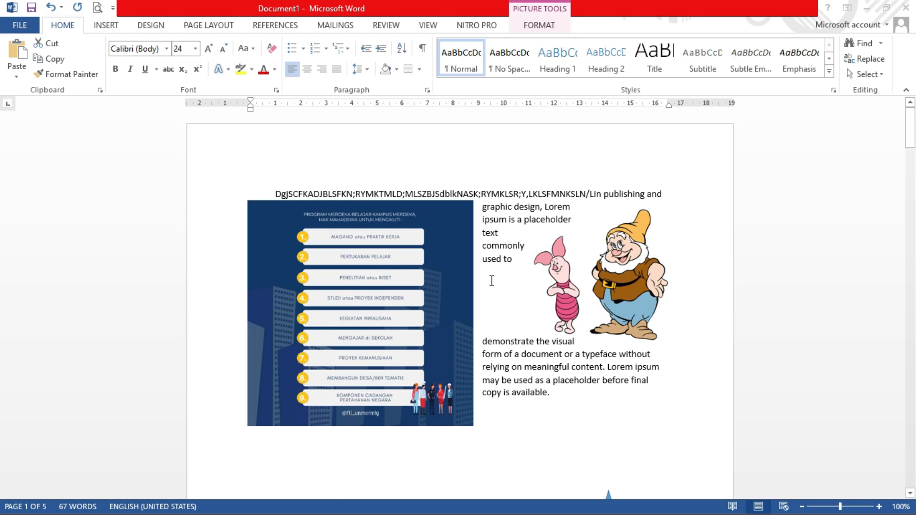
pyautogui.click(434, 273)
pyautogui.click(567, 275)
pyautogui.click(621, 277)
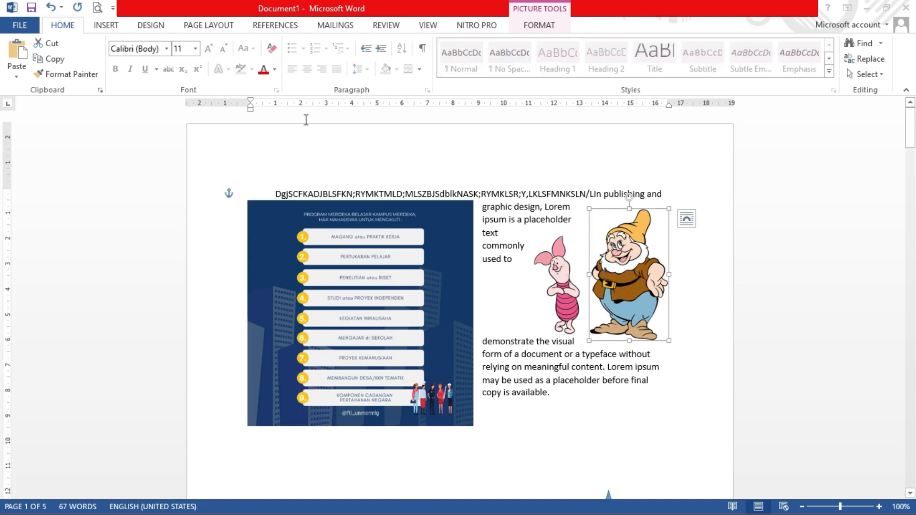
# Open the online picture search and close it without inserting a picture
pyautogui.click(109, 27)
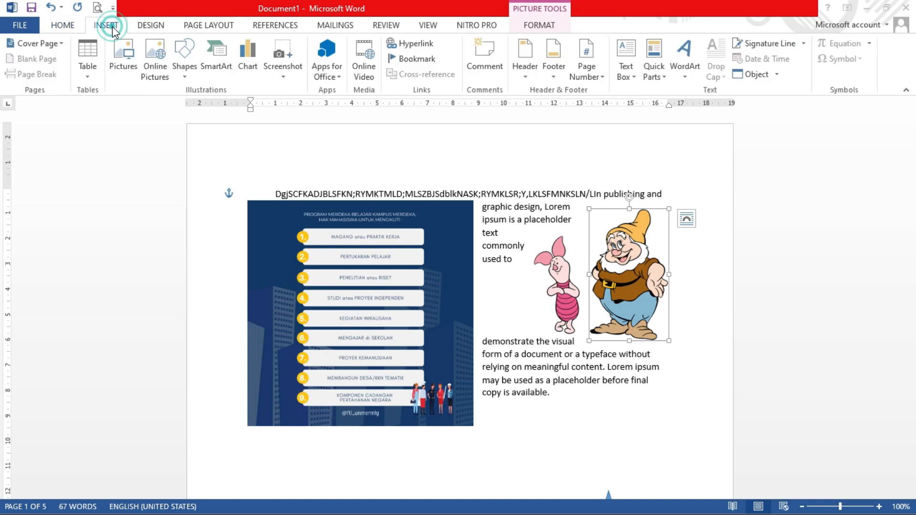
pyautogui.click(163, 77)
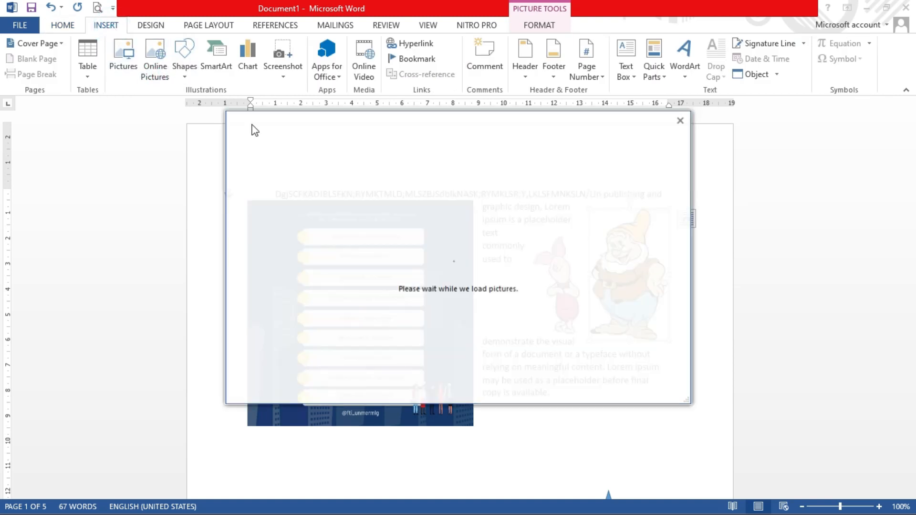
pyautogui.click(681, 119)
pyautogui.click(494, 235)
pyautogui.click(520, 195)
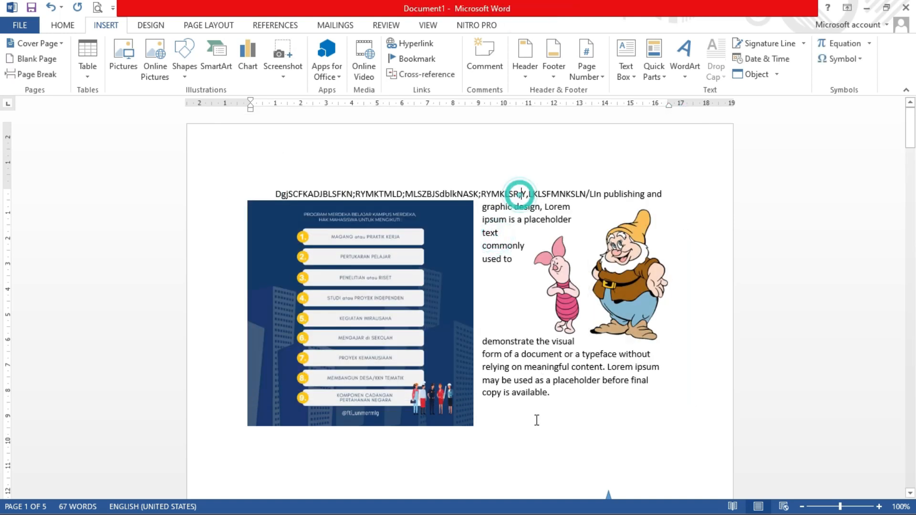
# Select the blue poster picture on page 1, then open the Insert Picture dialog and cancel it
pyautogui.click(535, 394)
pyautogui.scroll(-3, 365, 361)
pyautogui.scroll(2, 364, 364)
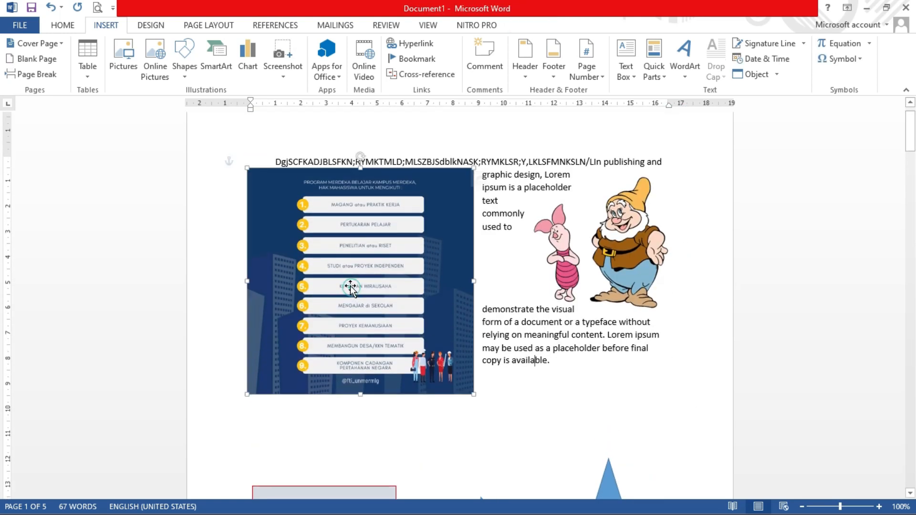
pyautogui.click(354, 286)
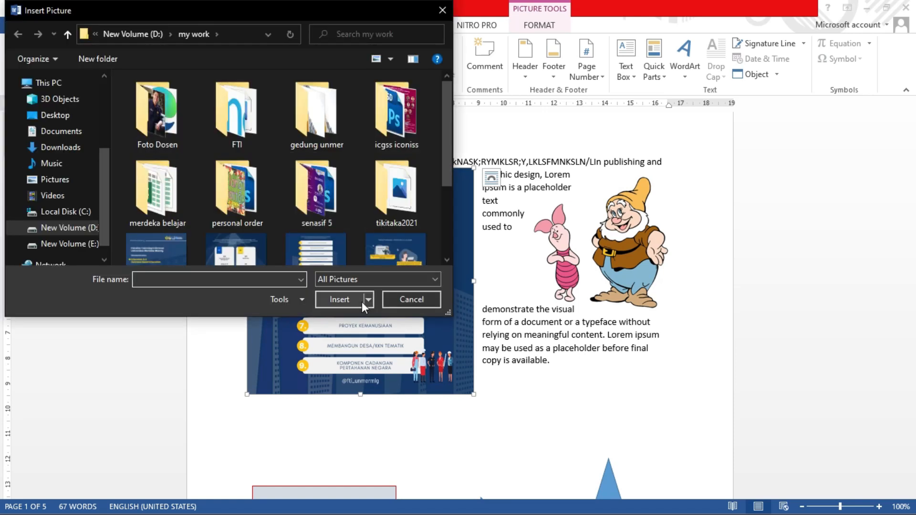
pyautogui.click(402, 296)
pyautogui.scroll(-6, 519, 446)
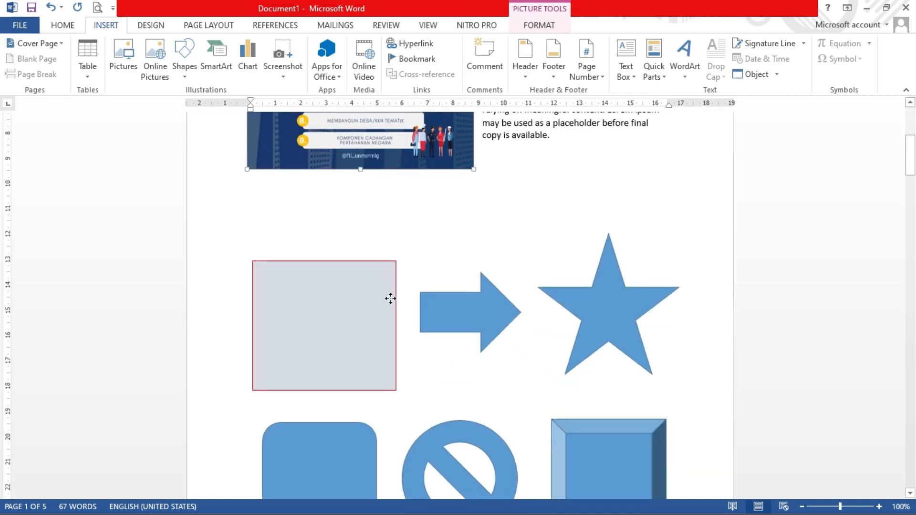